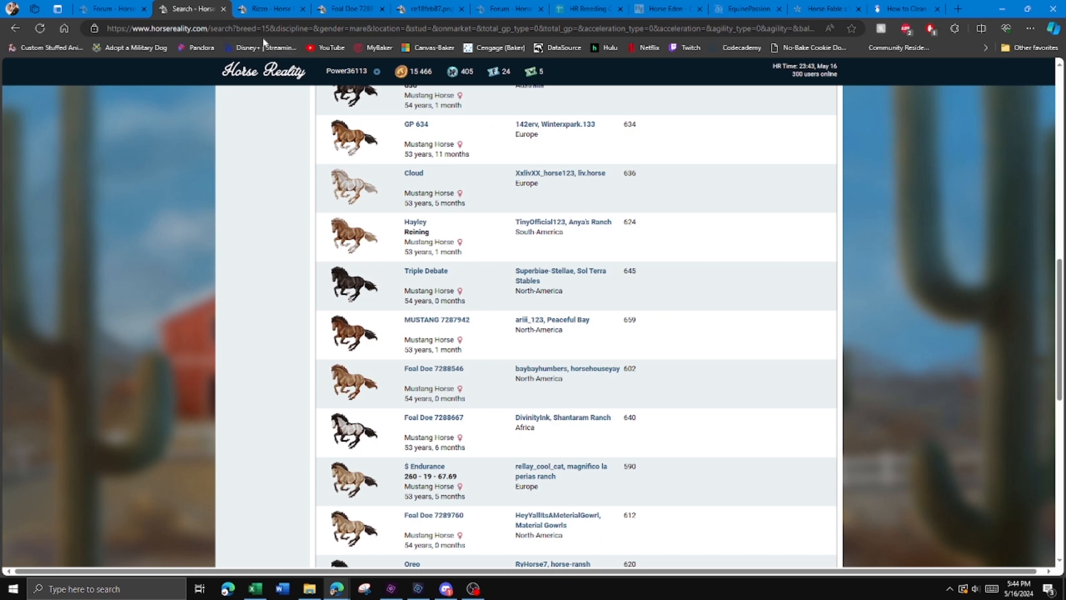
Step: Inspect the Rizzo mare's picture, copy the address of its body image and open it in the standalone image page
click(262, 12)
right_click(575, 271)
click(589, 523)
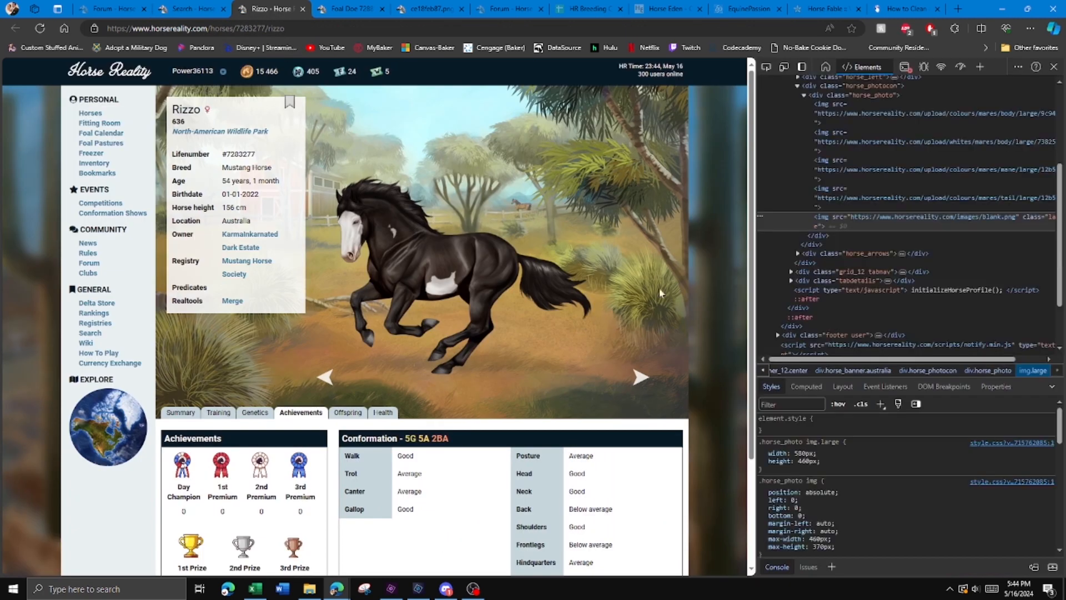
double_click(970, 106)
key(ctrl+c)
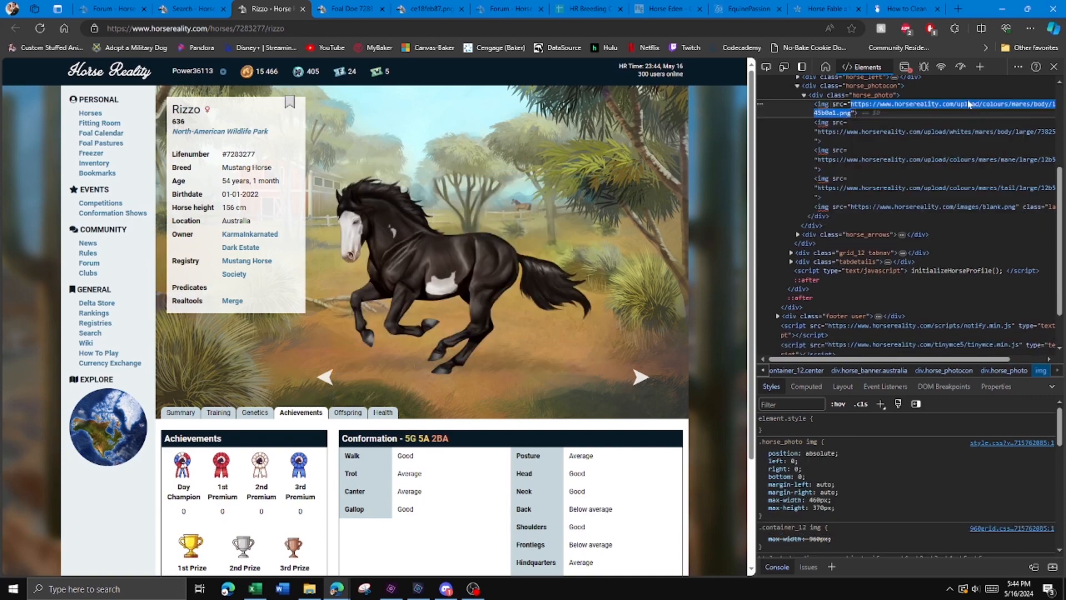
click(423, 8)
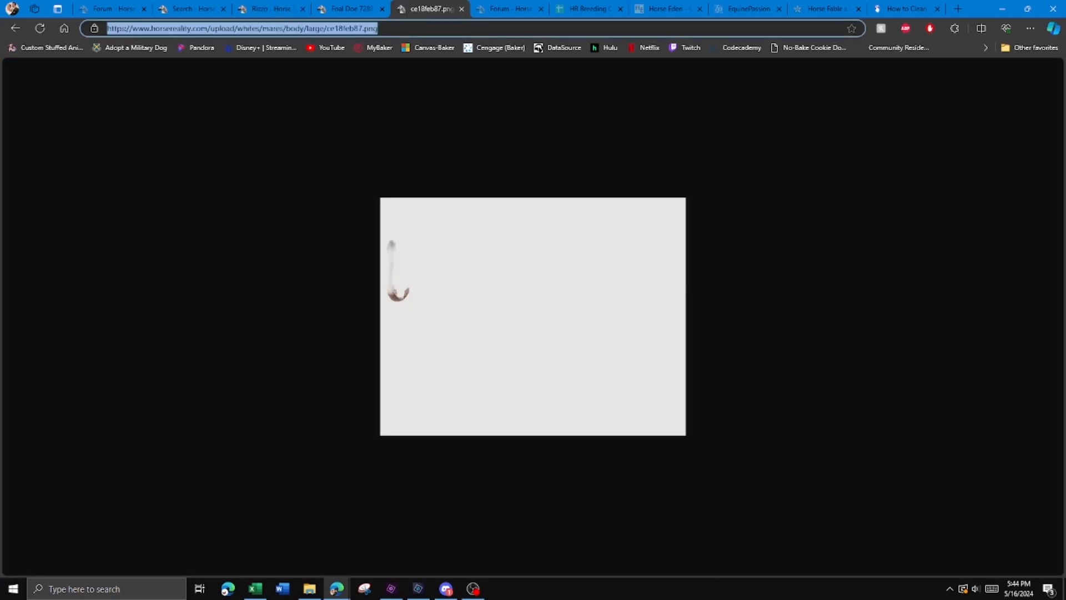
key(ctrl+v)
key(Return)
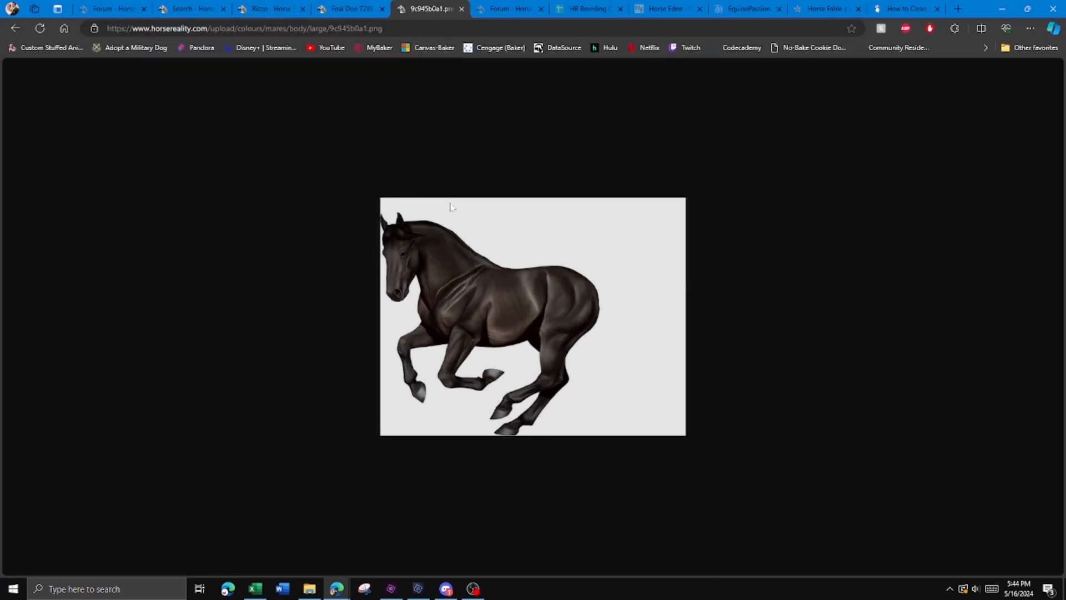
Step: Save the black body image as "Mustang mare - black body" in the Horse Reality folder on drive D
right_click(467, 282)
click(497, 305)
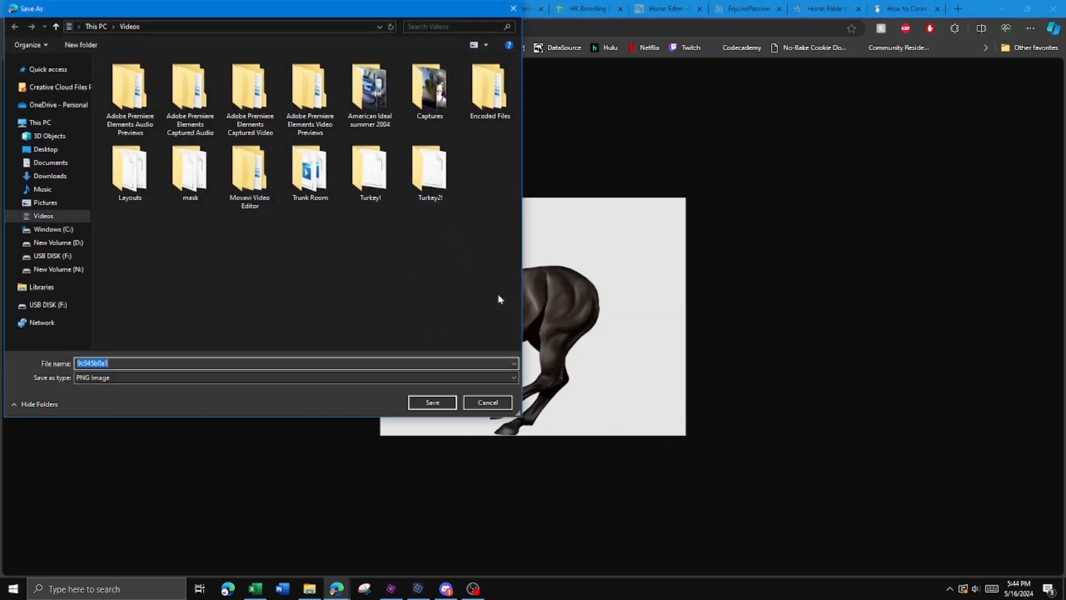
click(66, 243)
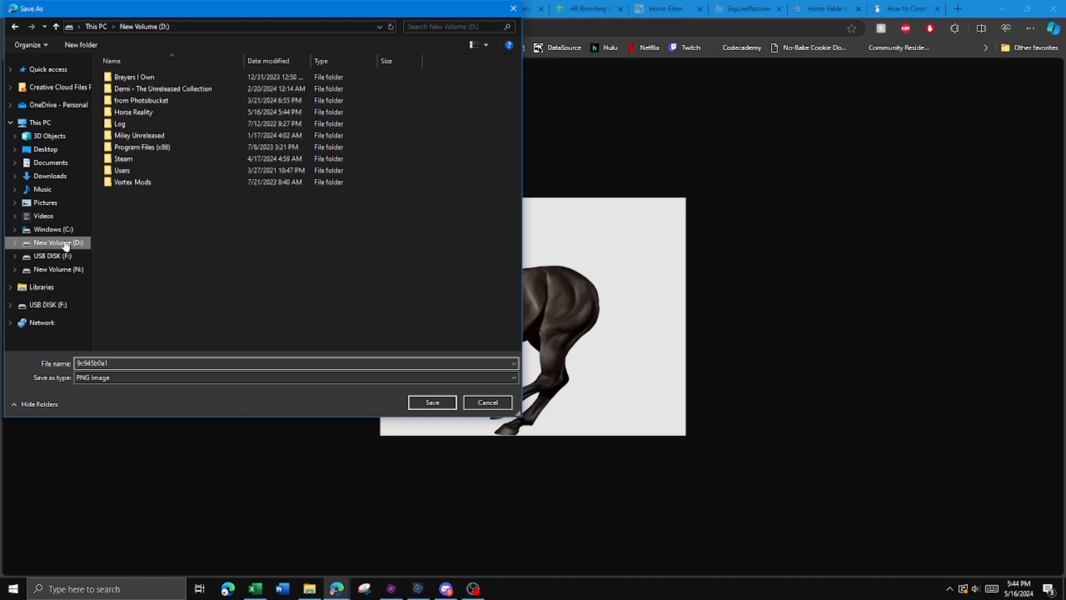
double_click(145, 111)
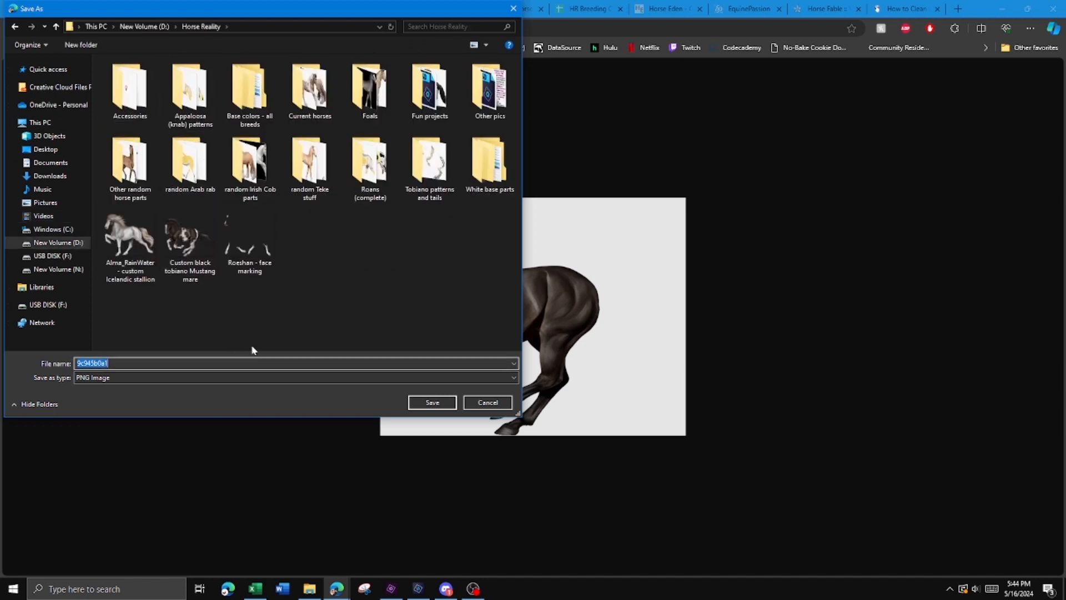
key(BackSpace)
text(Mustang mare - black body)
key(Return)
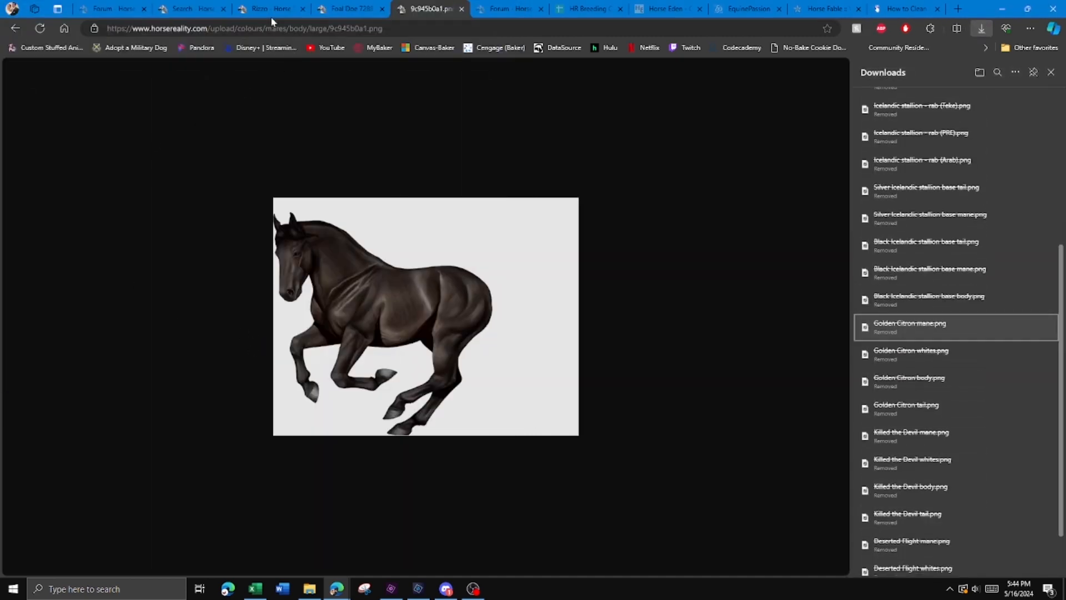
Step: Copy the address of Rizzo's mane image from the page code and open 12b552f58.png in the image page
click(272, 12)
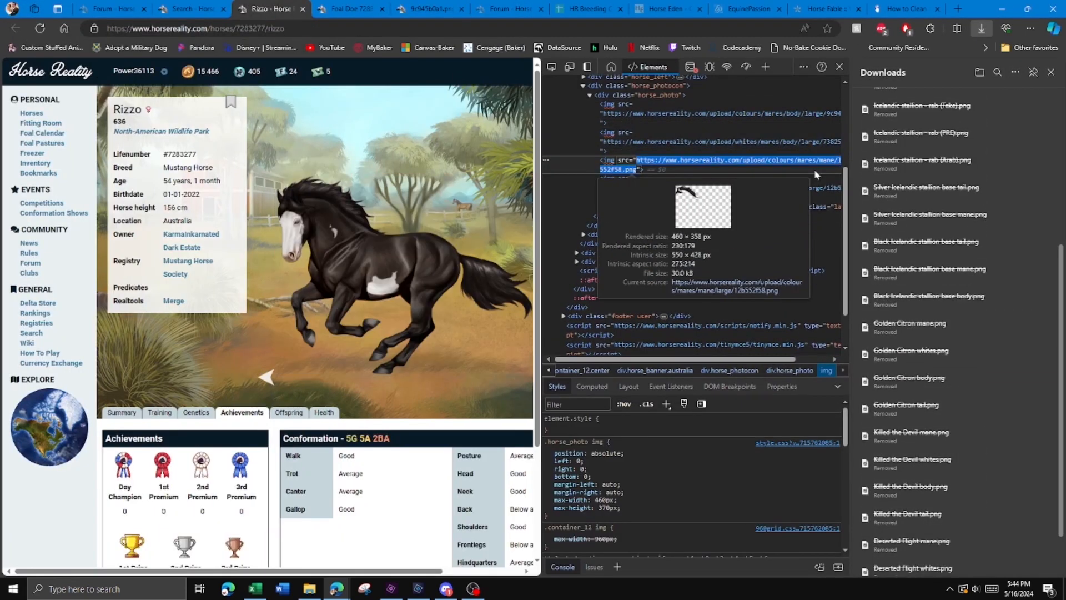
click(413, 13)
click(414, 28)
text(https://www.horsereality.com/upload/colours/mares/mane/large/12b552f58.png)
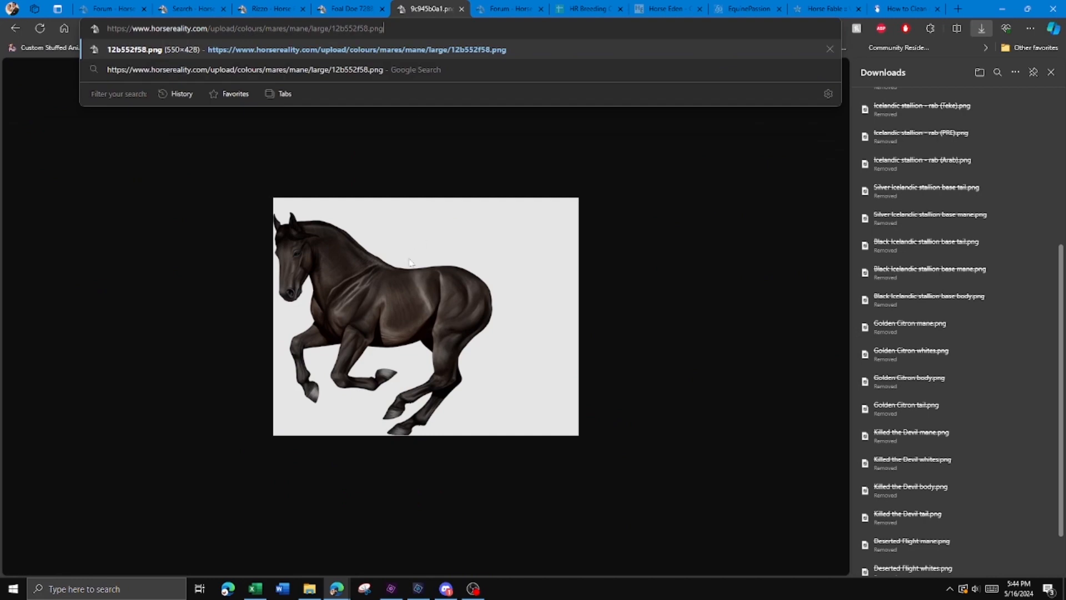
key(Return)
Step: Save the mane image as "Mustang mare - black mane" in the Horse Reality folder
right_click(396, 284)
click(436, 309)
click(255, 254)
click(233, 363)
double_click(228, 362)
text(man)
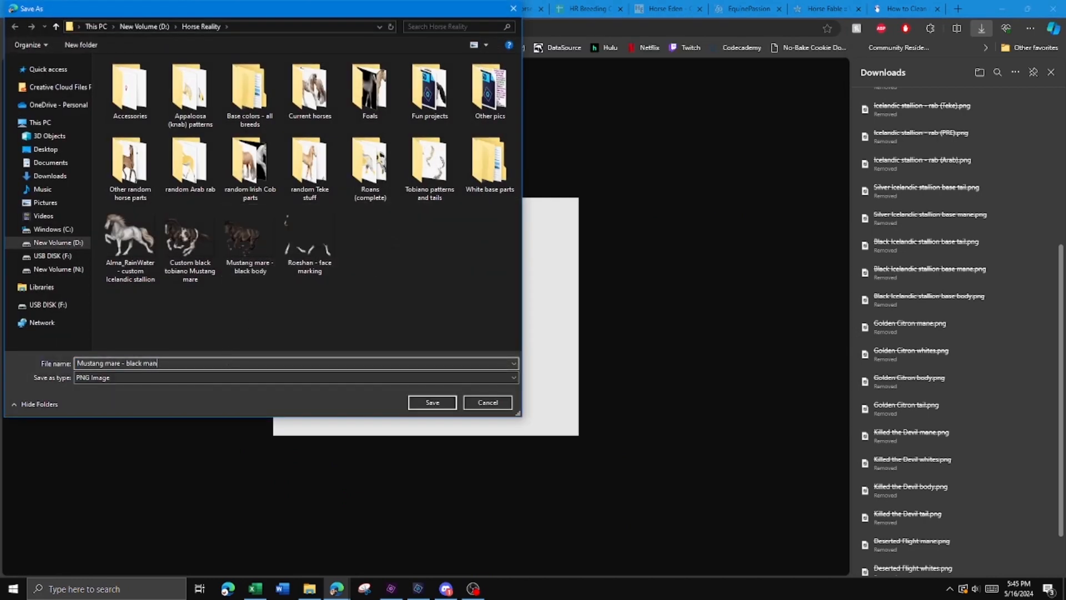
key(Return)
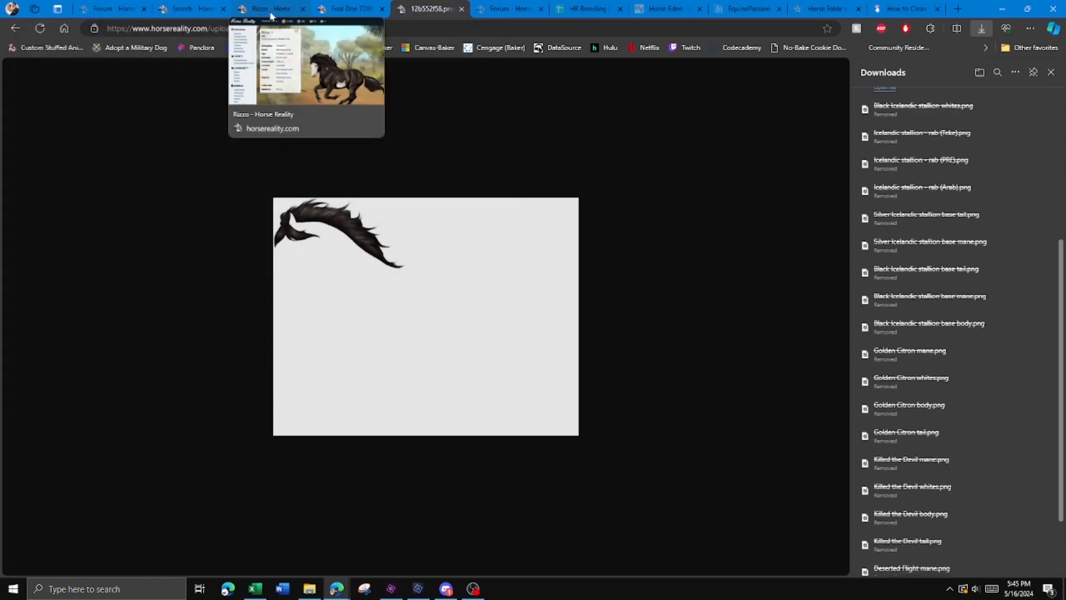
Step: Copy the address of Rizzo's tail image from the page code and open 12b552f53.png in the image page
click(267, 8)
double_click(818, 197)
key(ctrl+c)
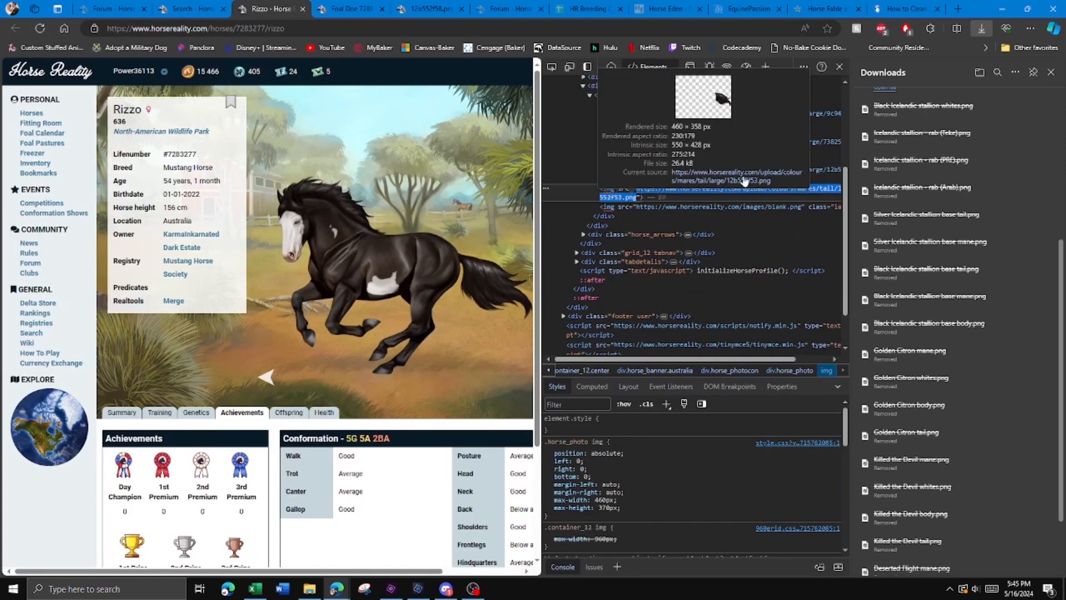
click(426, 9)
click(423, 29)
key(ctrl+v)
key(Return)
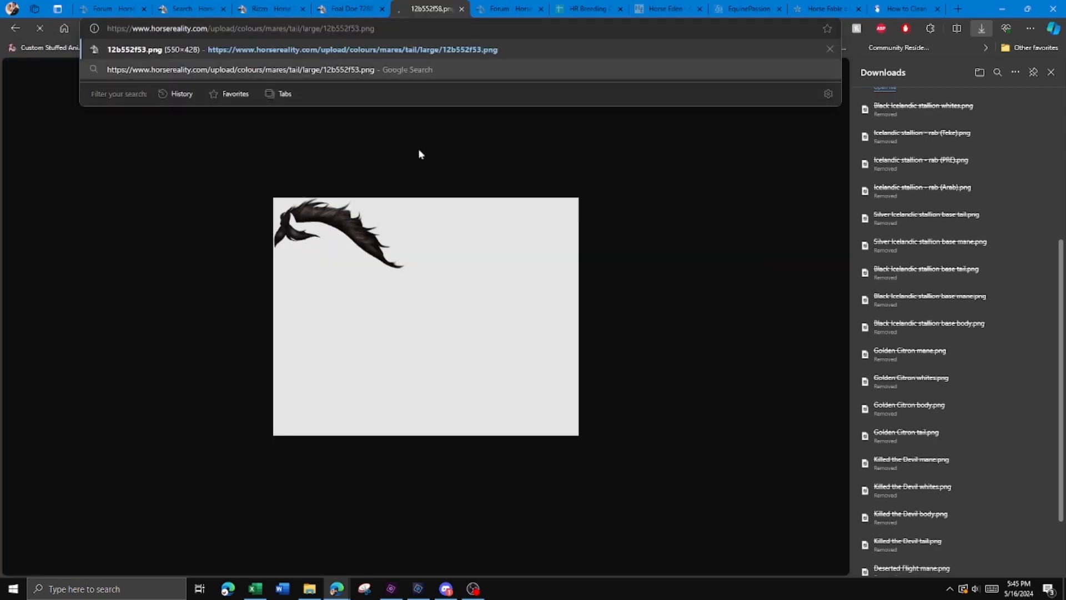
Step: Save the tail image as "Mustang mare - black tail" in the Horse Reality folder
right_click(420, 287)
click(440, 296)
click(249, 238)
double_click(151, 363)
text(tail)
key(Return)
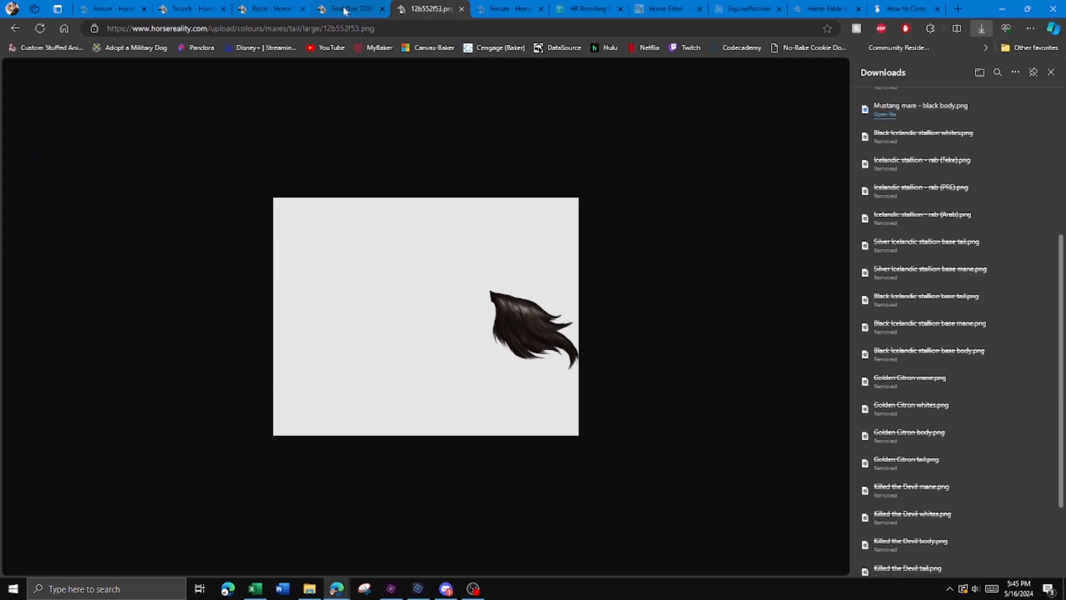
Step: Inspect the Foal Doe mare's picture and open its white markings image, ce18feb87.png, in the image page
click(345, 10)
right_click(468, 270)
click(489, 520)
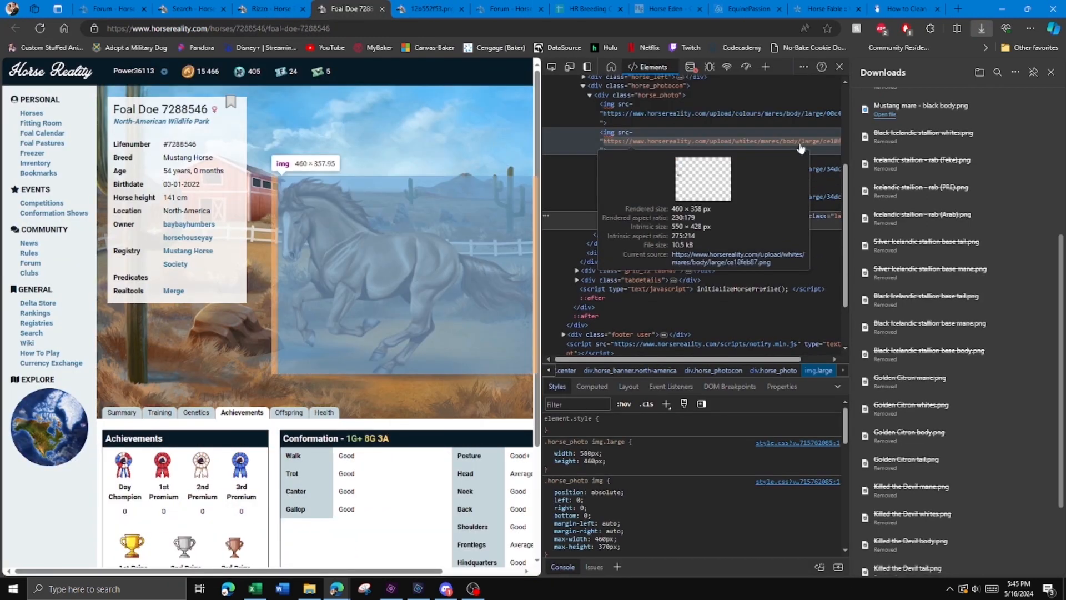
double_click(800, 143)
key(ctrl+c)
click(427, 9)
key(ctrl+l)
key(ctrl+v)
key(Return)
Step: Save the white face marking image in the Horse Reality folder, starting its file name with "Mustang mare - white st"
right_click(412, 300)
click(431, 318)
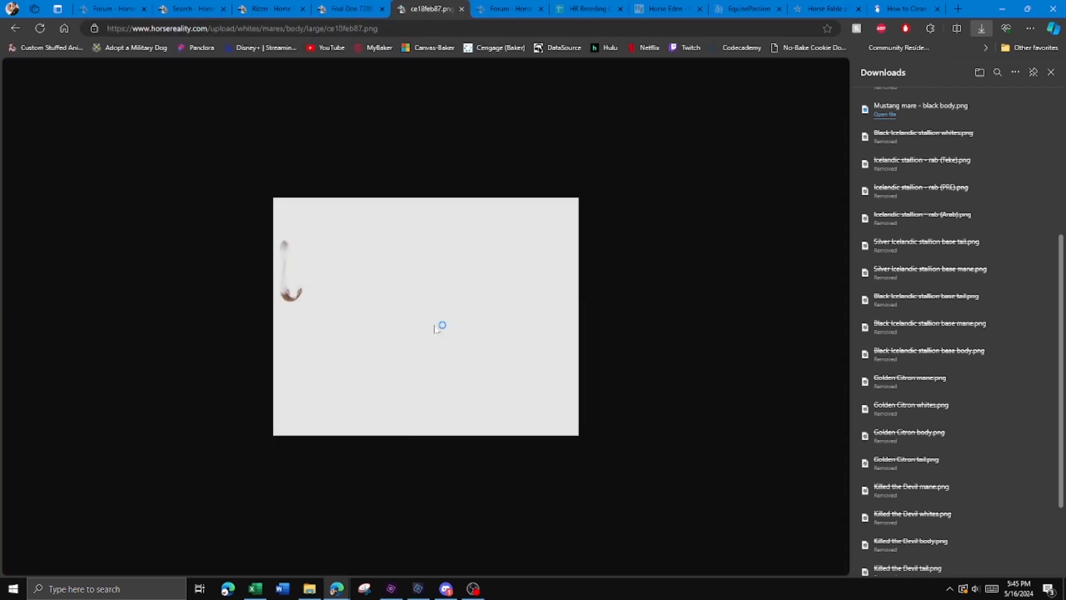
click(250, 244)
click(129, 363)
drag(126, 363, 161, 363)
text(whit)
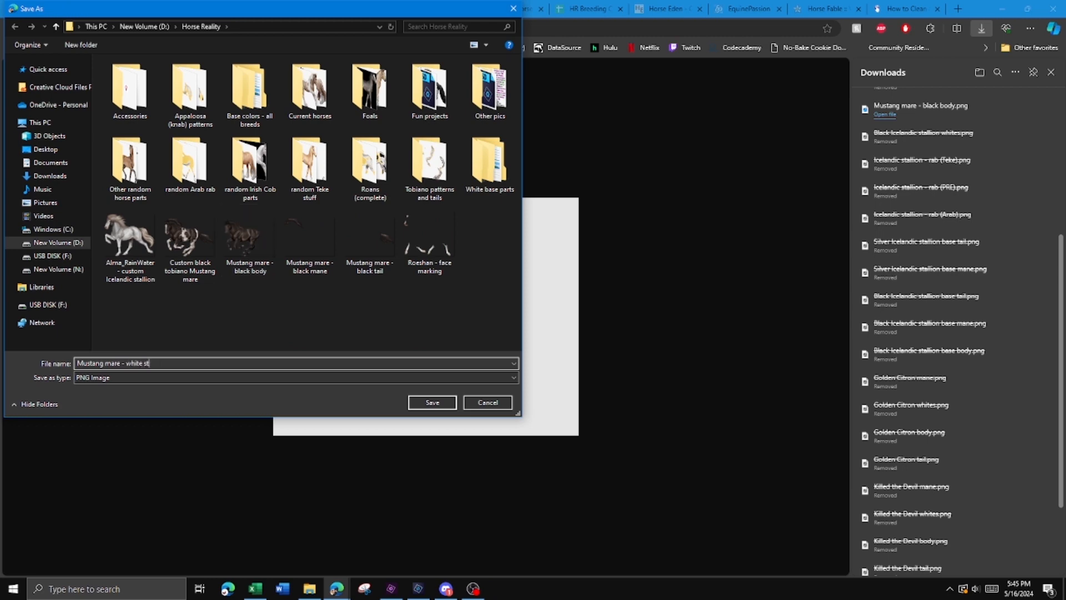
text(e st)
key(Return)
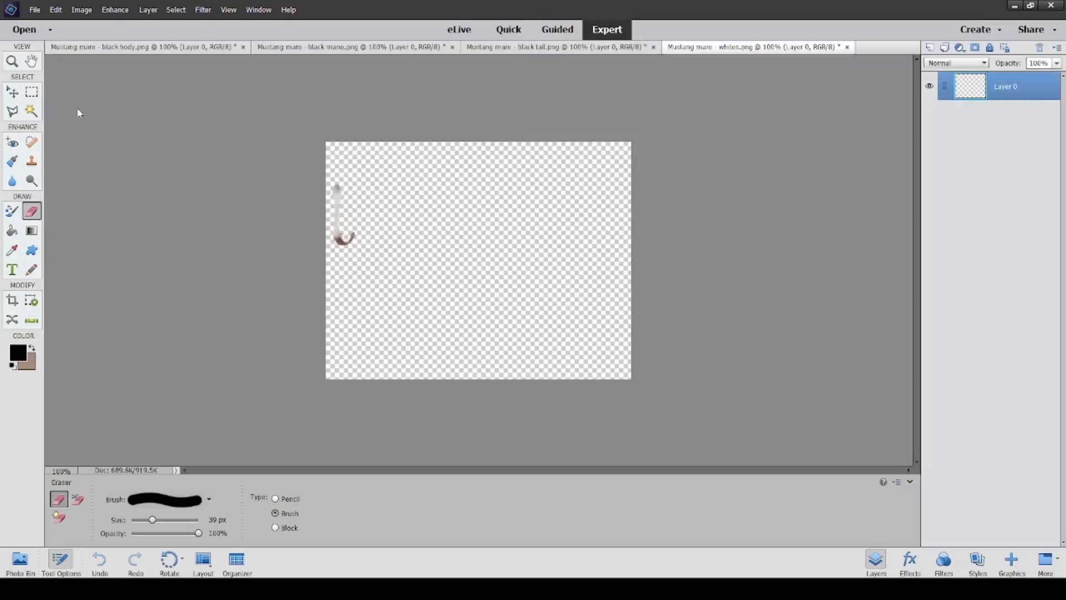
Step: In Photoshop Elements, add the white marking, black tail and black mane images to the black body document as layers using the Move tool
click(12, 92)
click(20, 562)
drag(338, 244, 83, 520)
click(275, 527)
drag(452, 302, 84, 519)
click(172, 525)
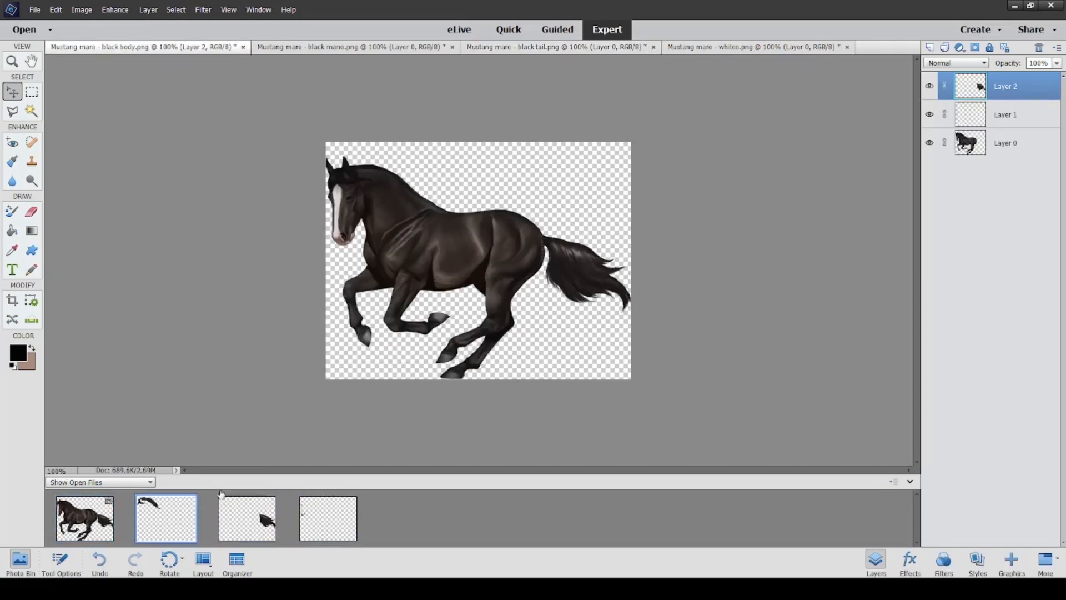
drag(426, 217, 100, 526)
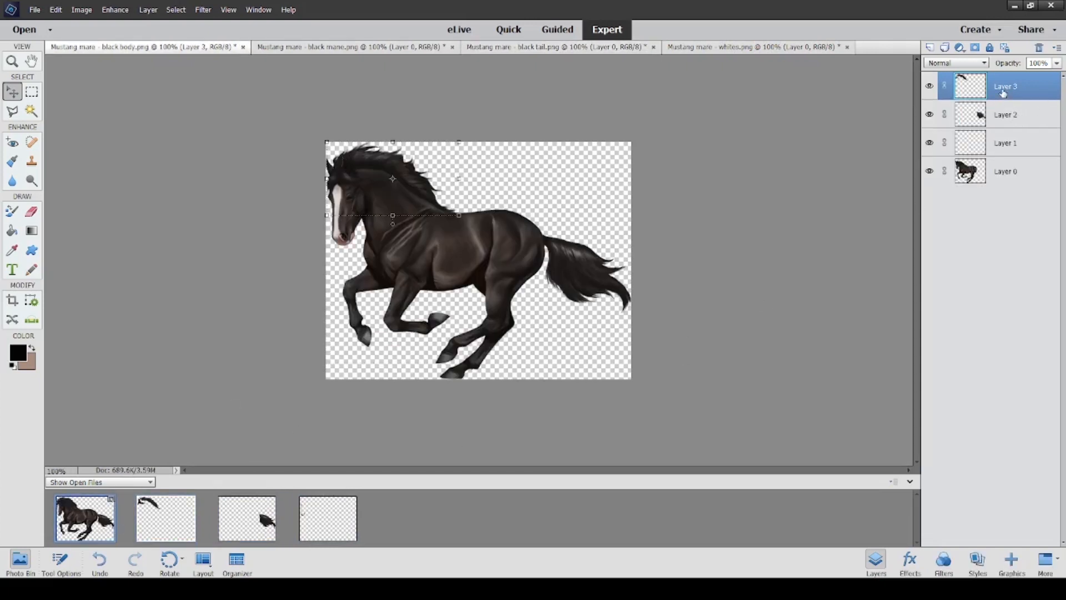
Step: Try placing the black tail layer beneath the black body layer, and undo the reordering
drag(1007, 125, 1012, 191)
click(847, 263)
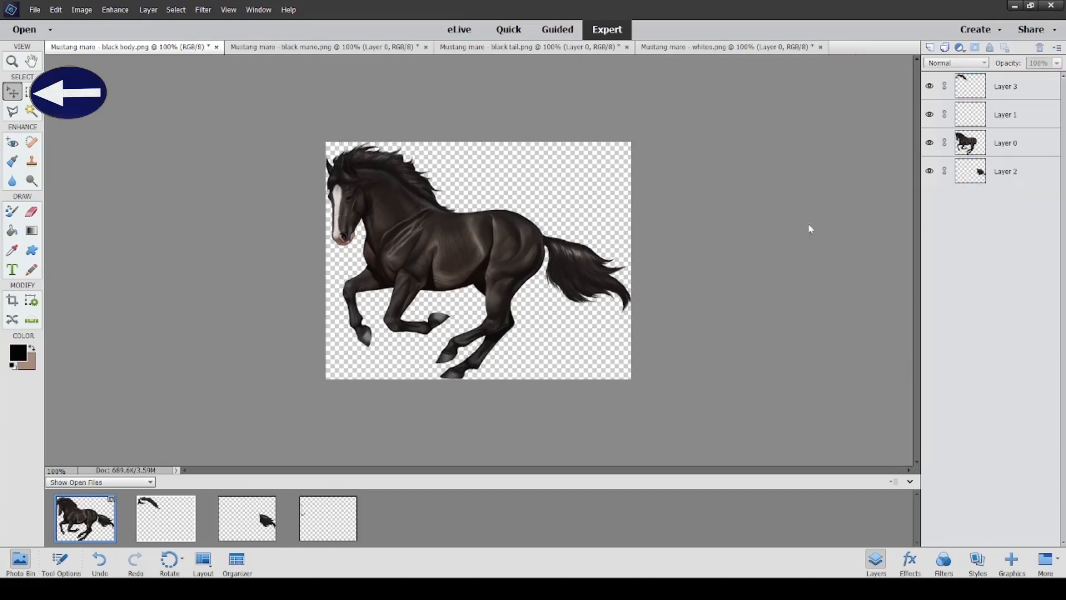
key(ctrl+z)
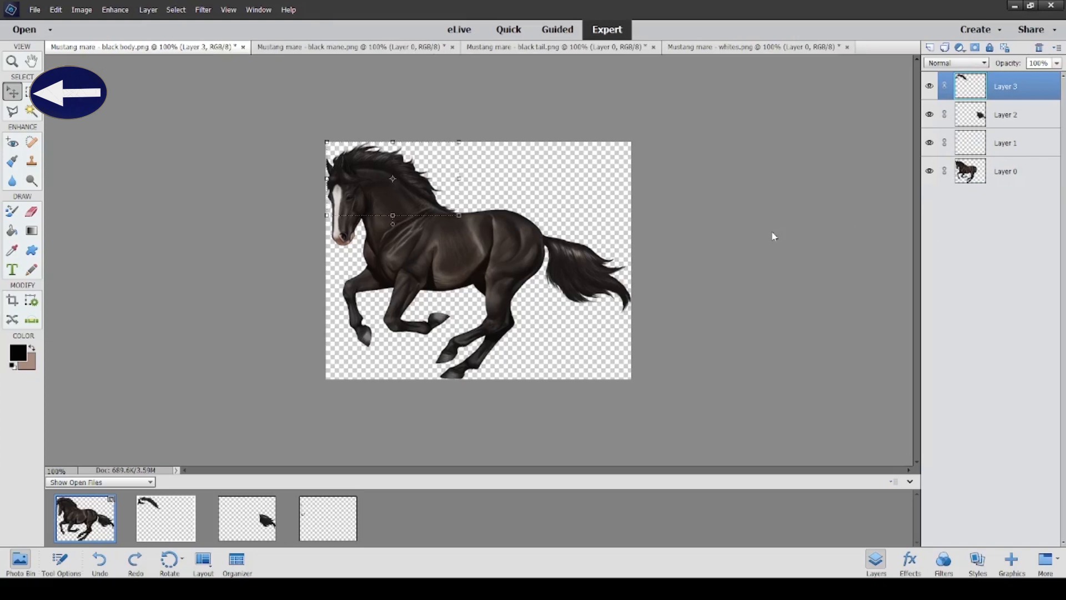
key(ctrl+y)
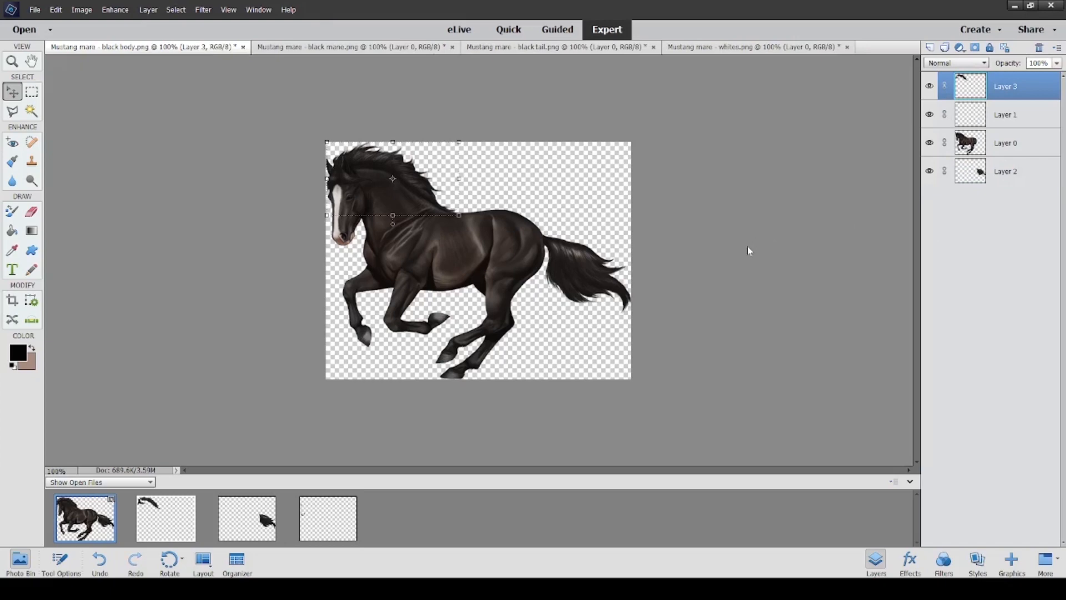
key(ctrl+z)
click(734, 271)
click(478, 589)
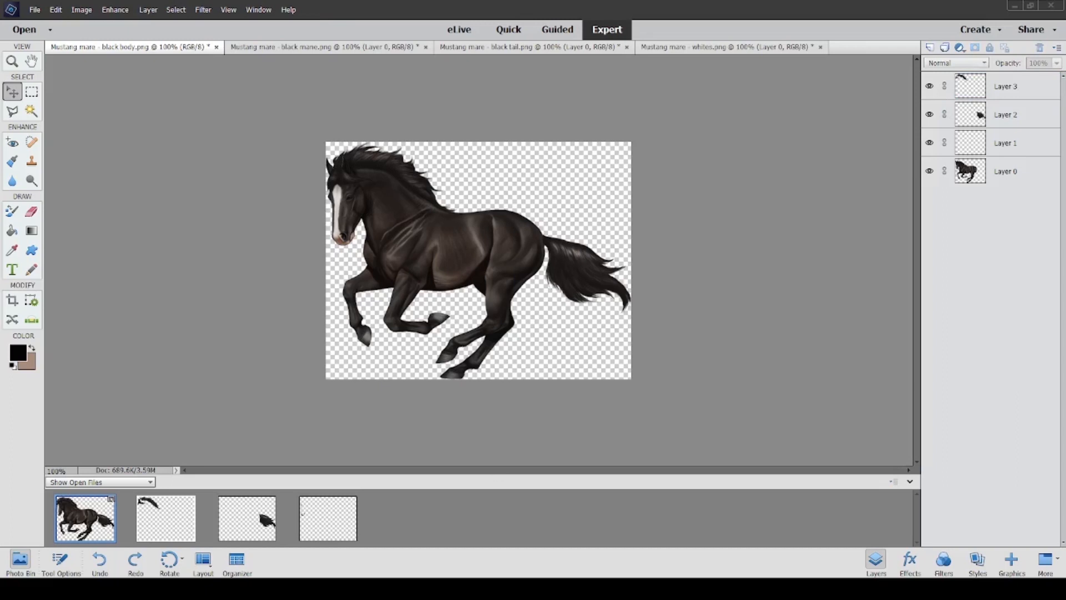
click(178, 307)
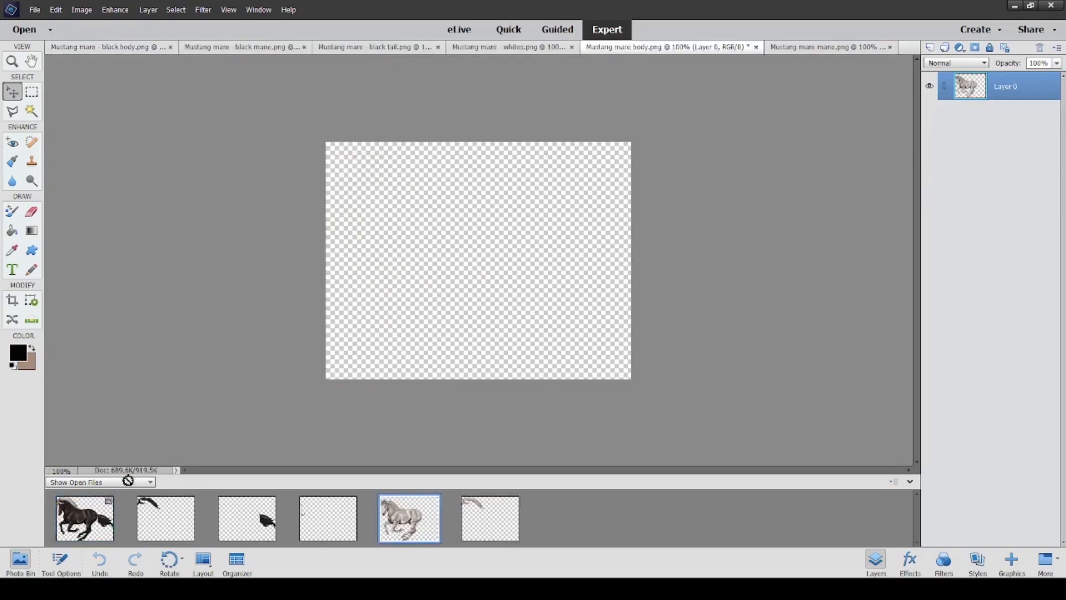
Step: Rename the white body layer as "base white body" and the white mane layer as "base white mane"
double_click(1021, 96)
text(base white body)
key(Return)
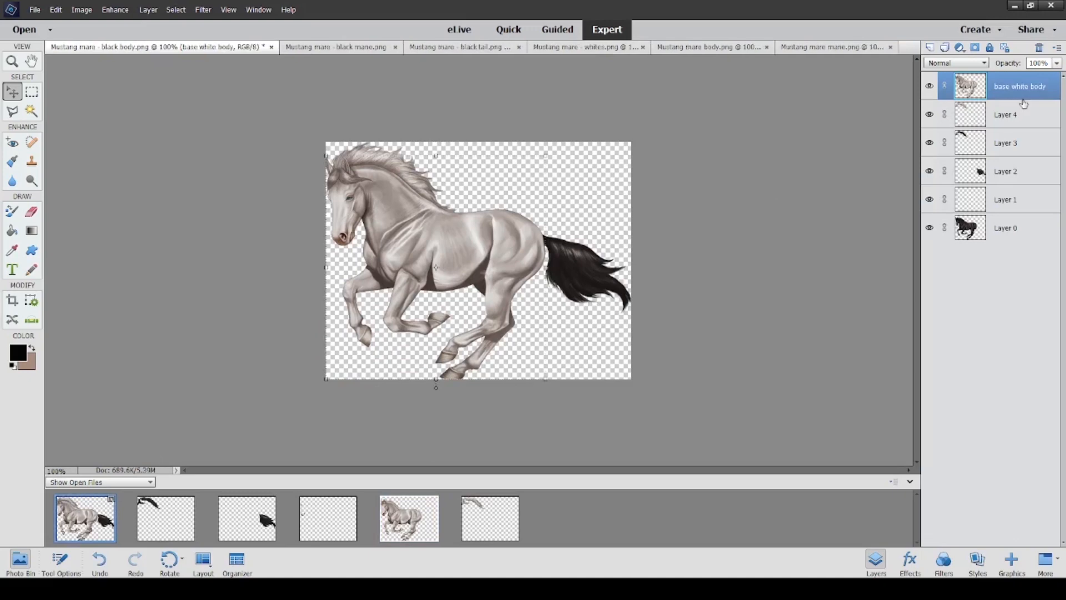
double_click(1025, 115)
text(bas)
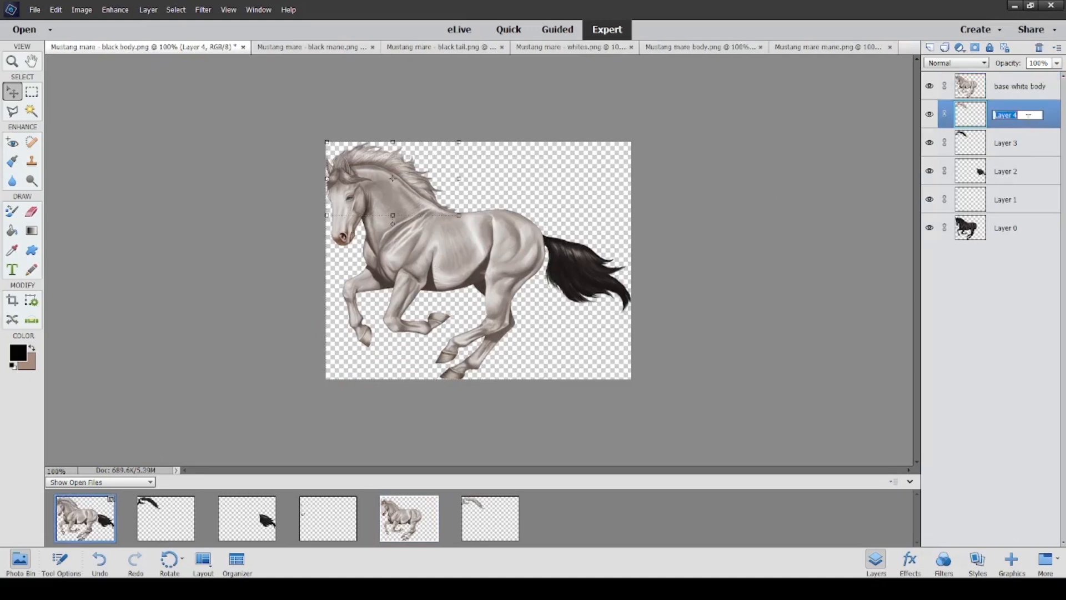
text(e white mane)
key(Return)
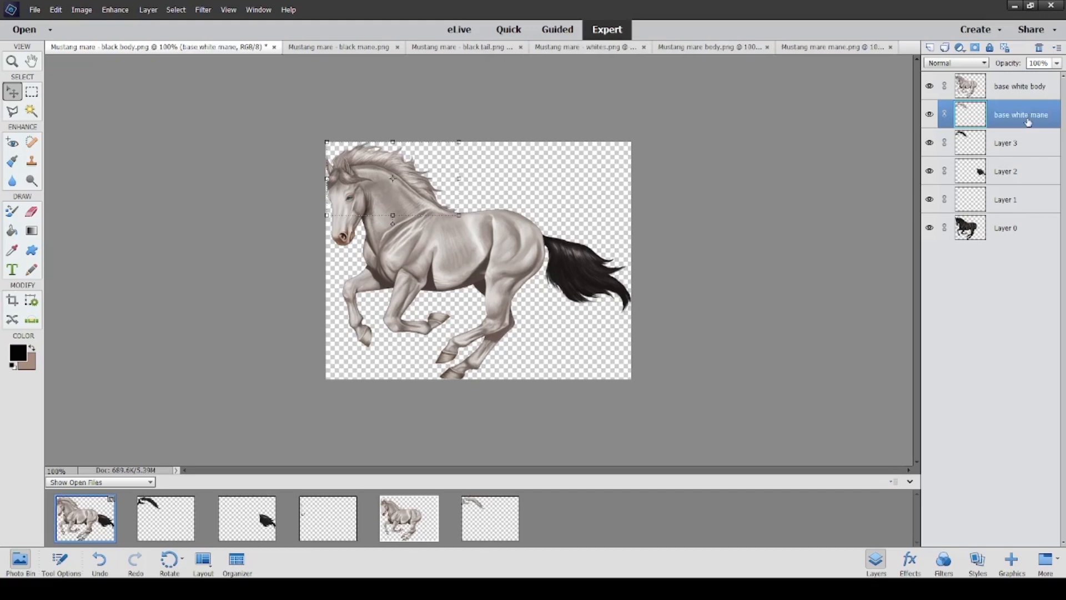
Step: Rename the black mane layer as "base black mane" and the black tail layer as "base black tail"
click(1022, 148)
double_click(1019, 146)
text(base)
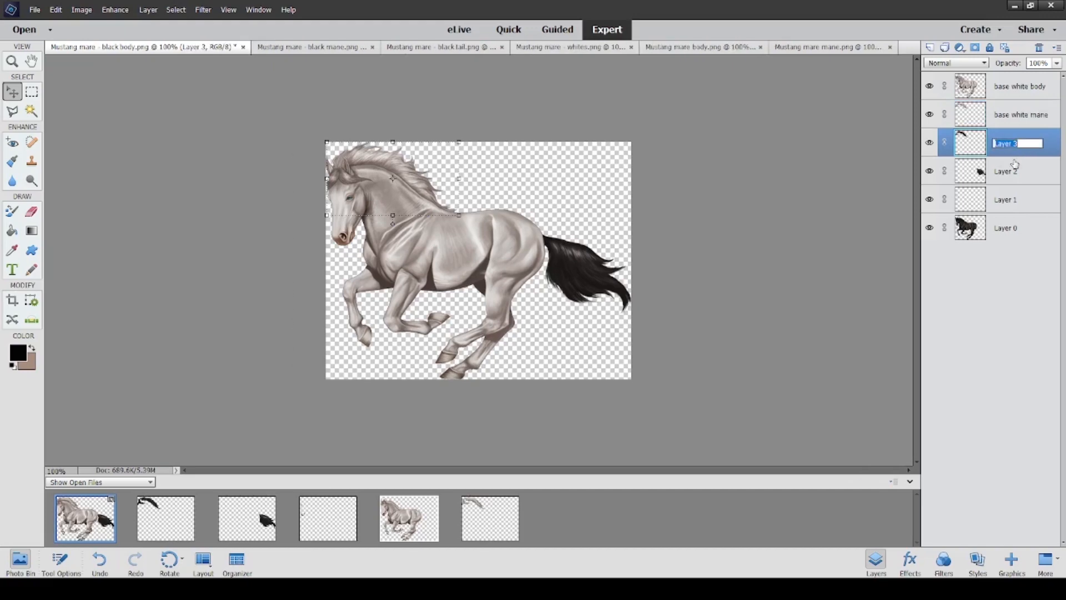
text( black mane)
key(Return)
click(1020, 176)
double_click(1018, 176)
text(base black tail)
key(Return)
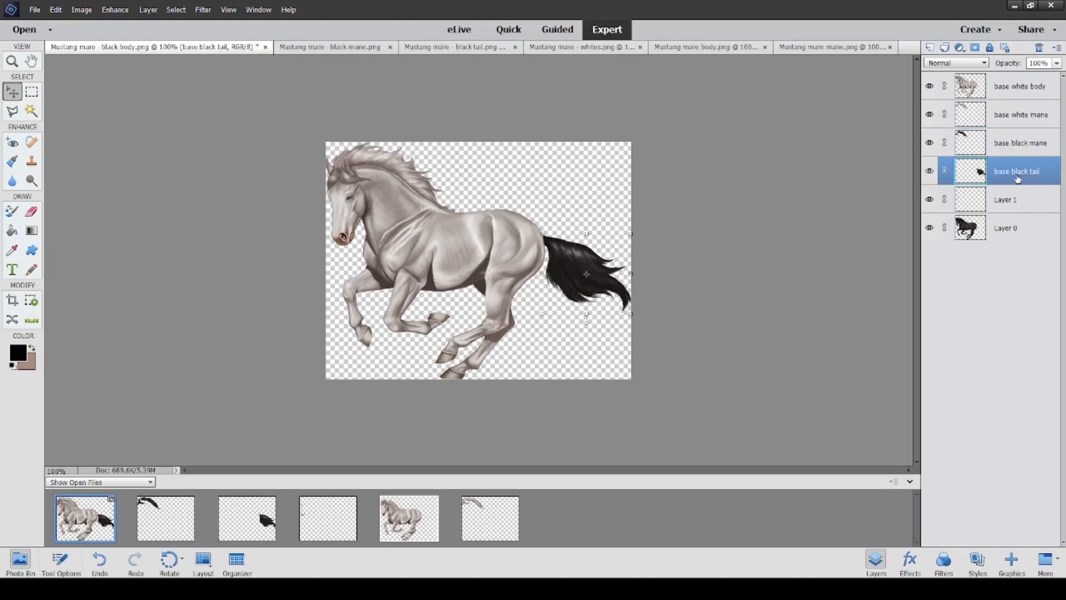
Step: Rename the black body layer as "base black body" and the face marking layer as "white stripe"
double_click(1021, 236)
text(base)
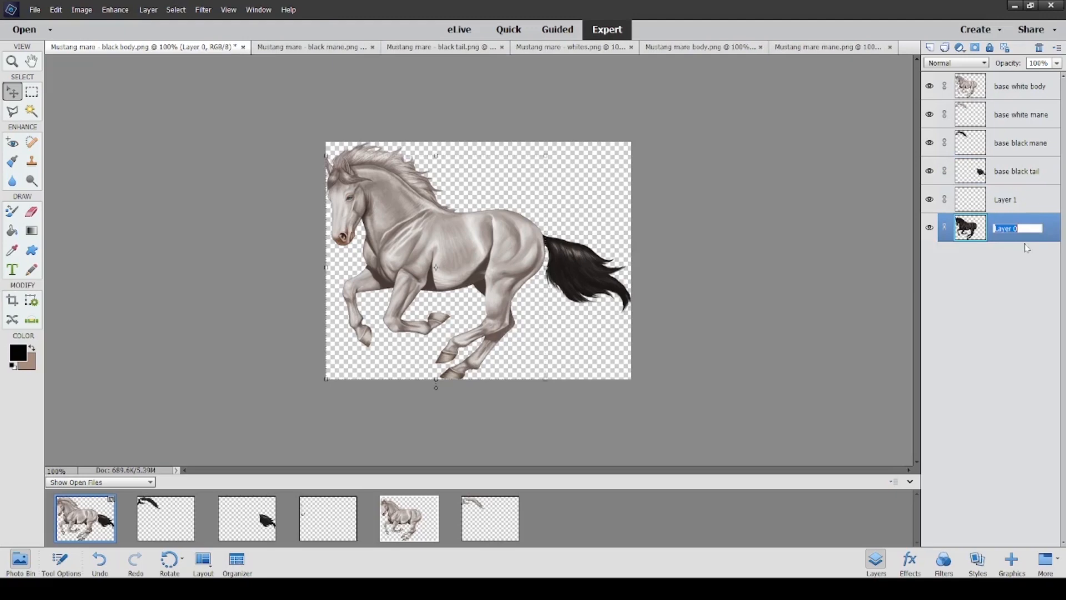
text( black body)
key(Return)
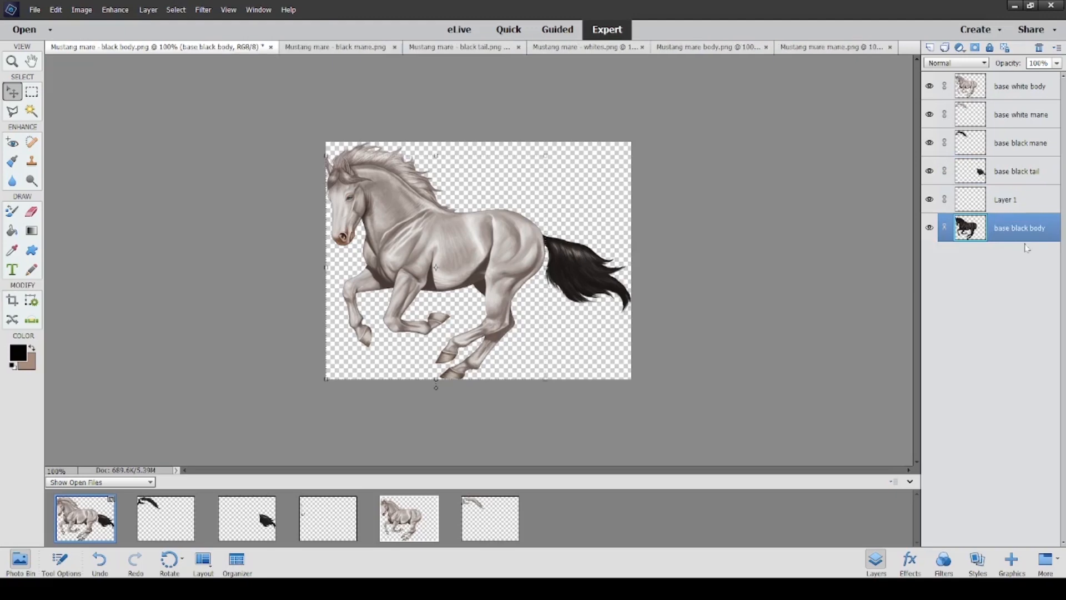
click(1017, 205)
double_click(1017, 203)
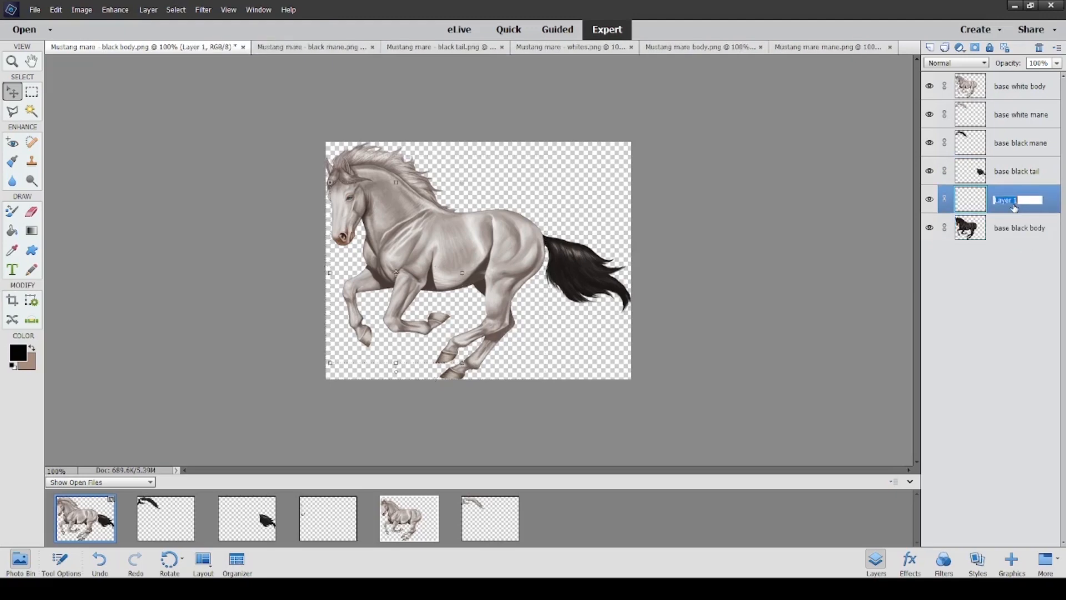
text(white stripe)
key(Return)
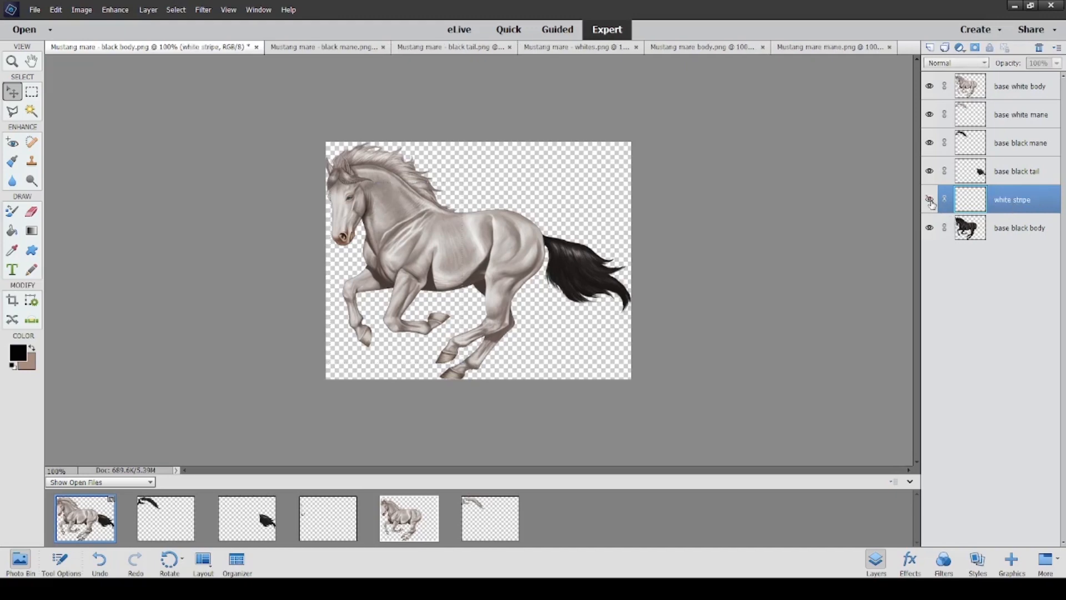
Step: Move the base white body under the white stripe and the base black tail to the bottom, and hide the white body and mane layers
click(865, 221)
drag(1014, 92, 1016, 212)
drag(1010, 150, 1008, 242)
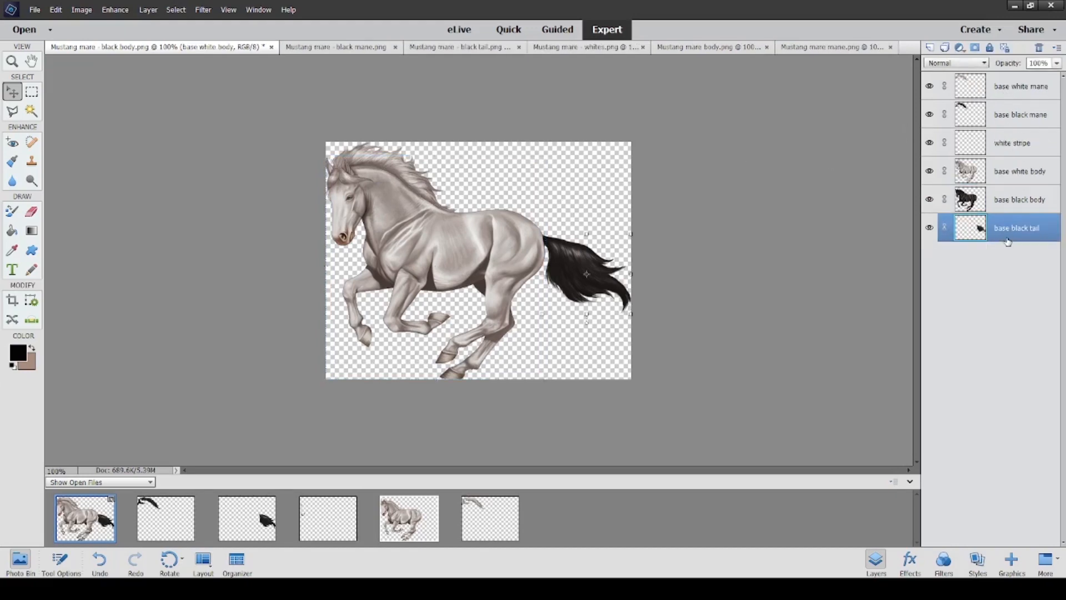
click(929, 171)
click(930, 86)
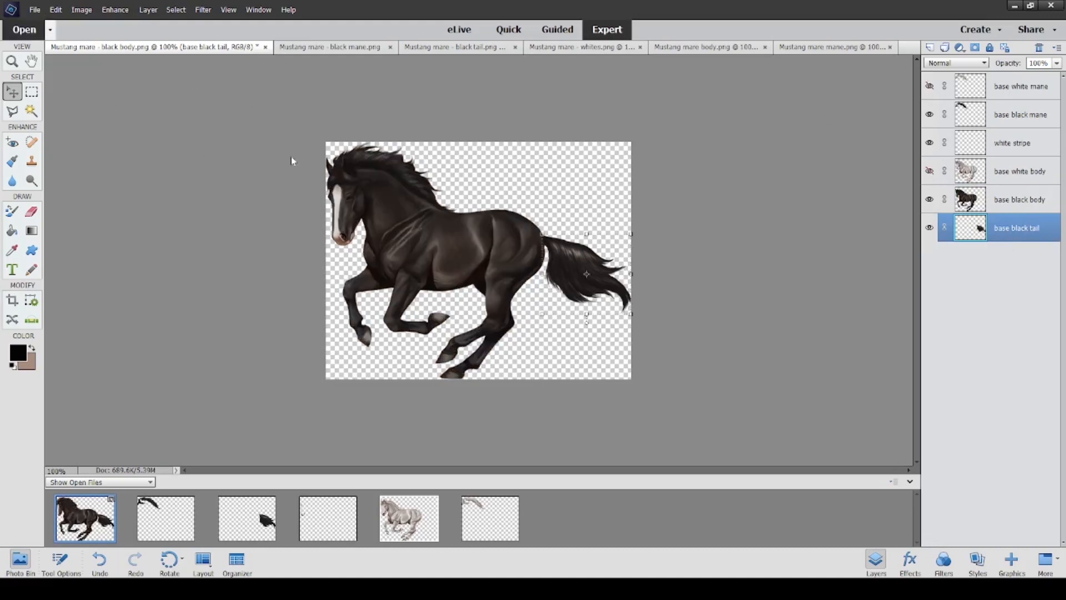
Step: Open the "Tobiano - Mongolian stallion.png" markings, add them to the black body document, and place that layer above the base black body
click(687, 414)
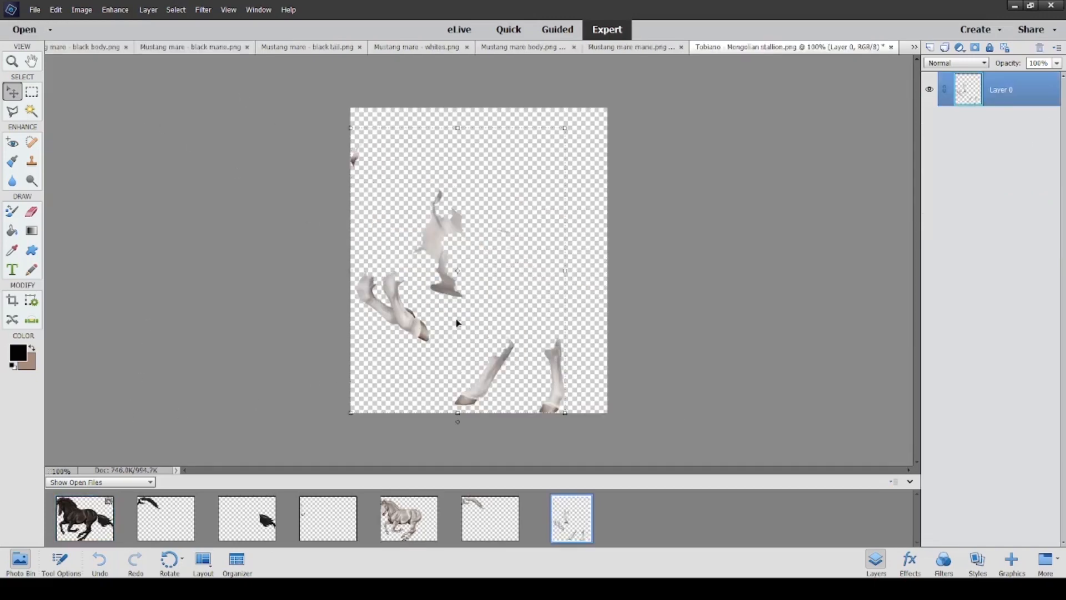
drag(448, 294, 95, 523)
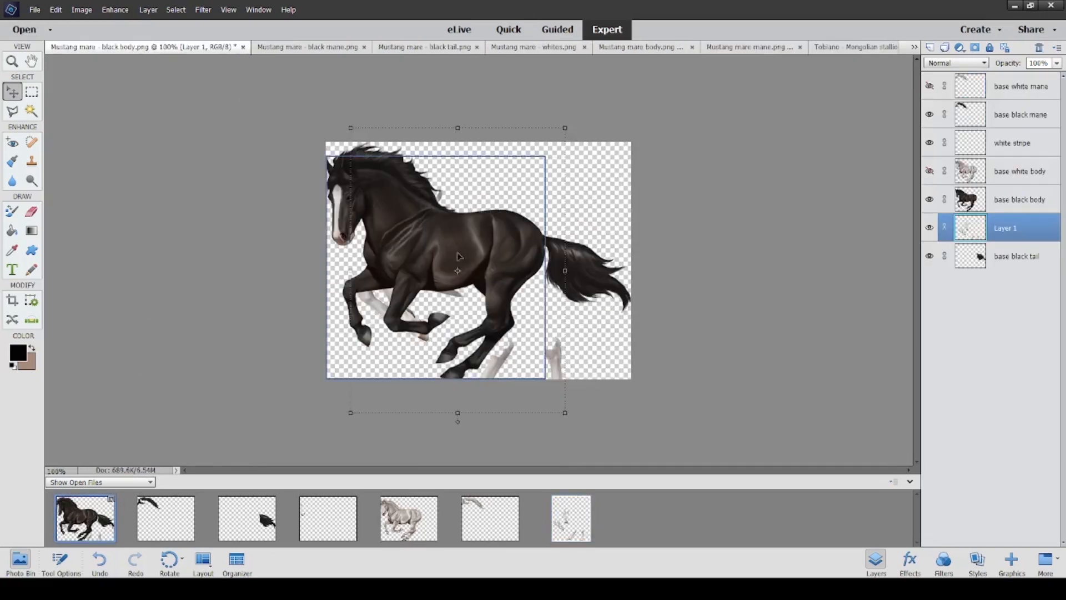
drag(1016, 233, 1010, 200)
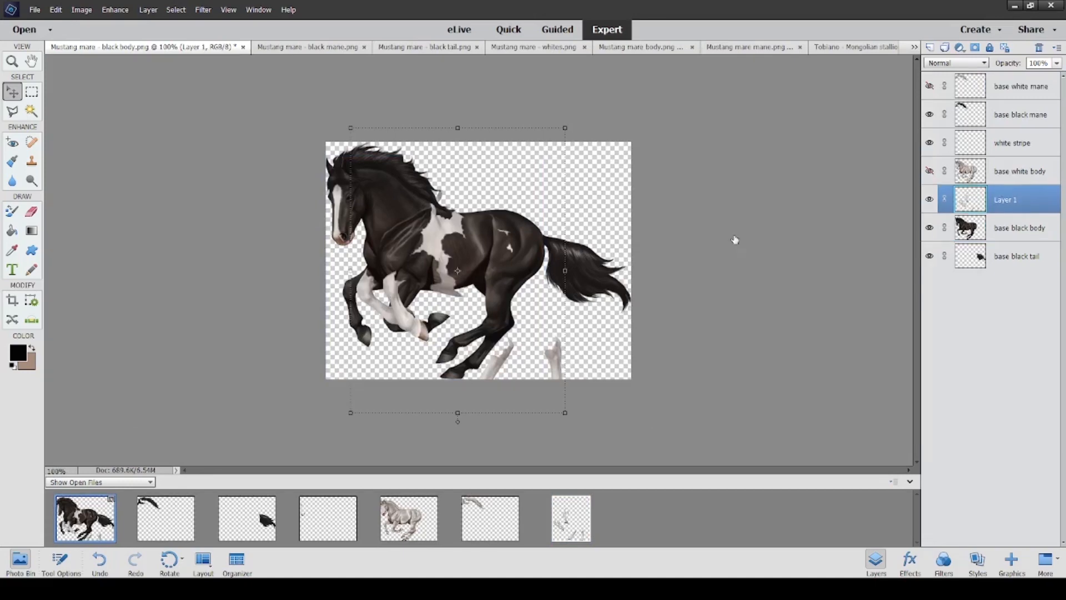
Step: Scale the tobiano markings layer to about 79% and position it over the horse's torso and legs
drag(551, 360, 552, 350)
click(566, 119)
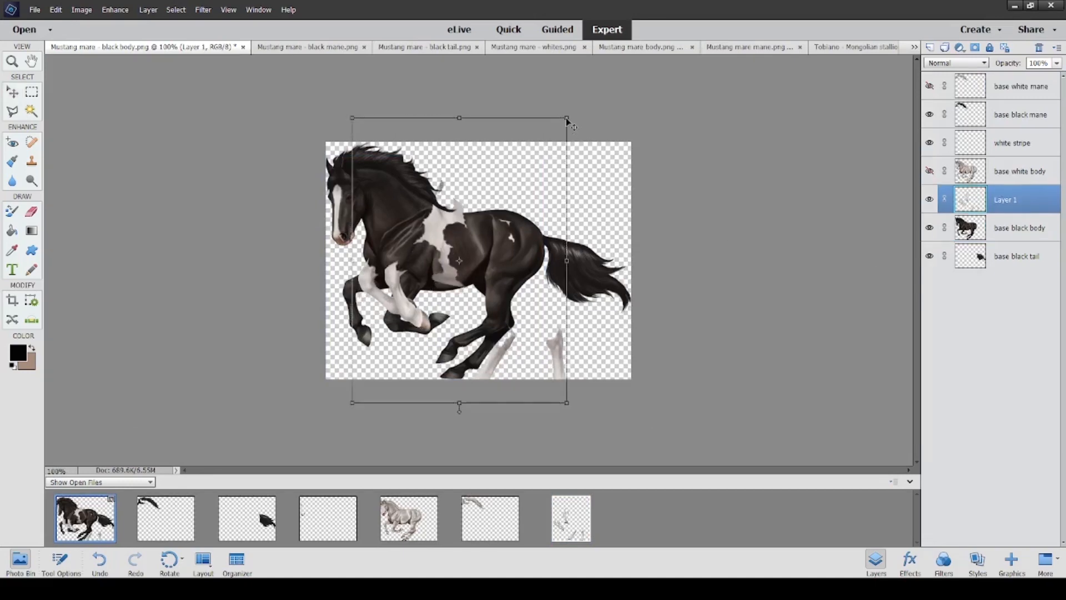
drag(566, 118, 521, 177)
drag(423, 259, 454, 231)
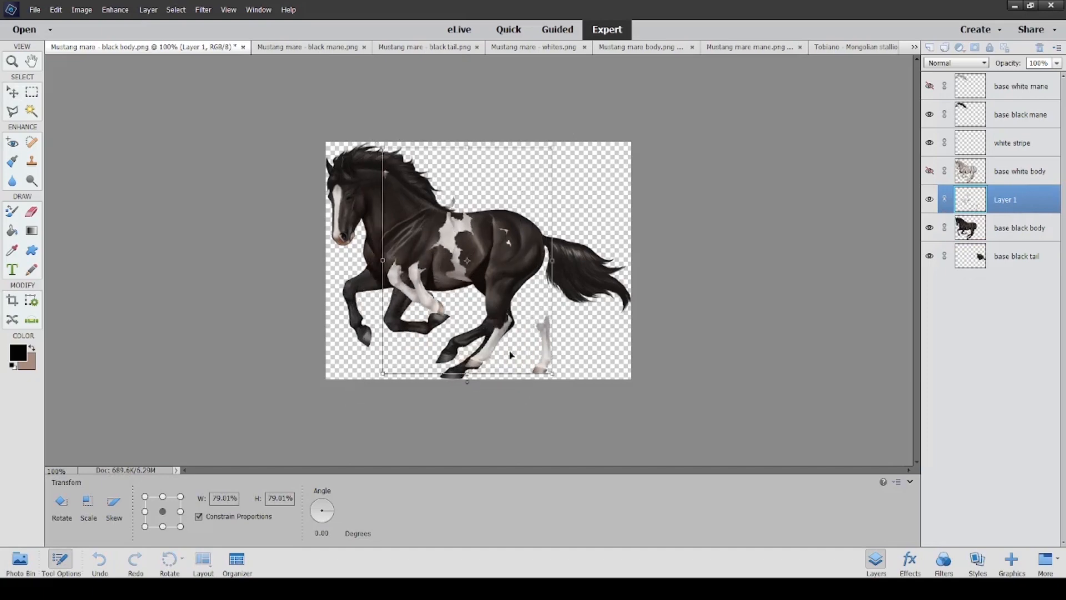
key(Return)
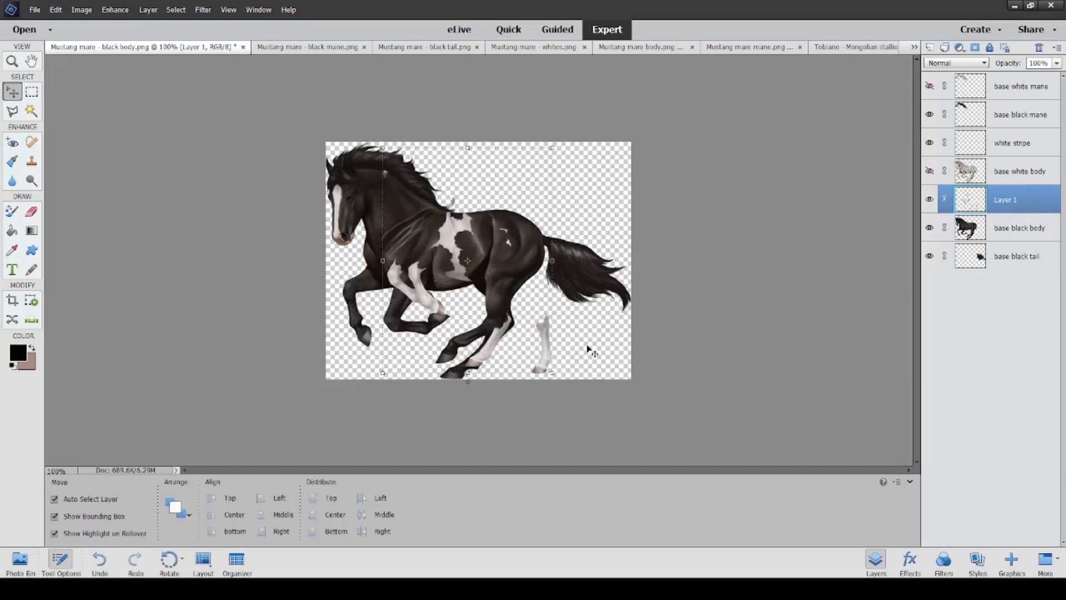
Step: Hide the base black mane layer and shift the tobiano markings slightly up toward the hindquarters
click(929, 114)
click(442, 589)
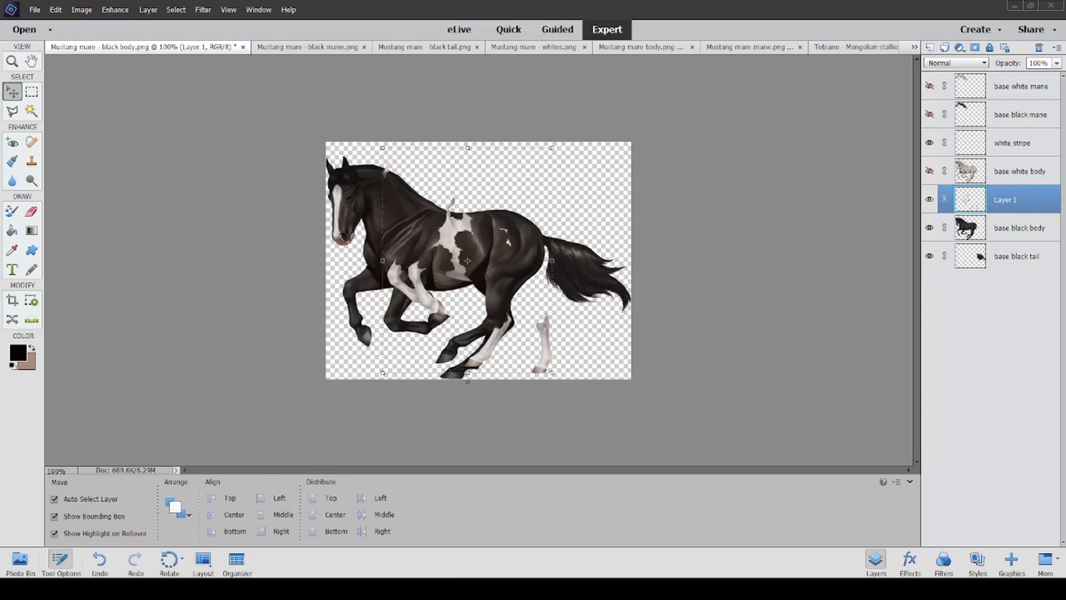
click(188, 364)
drag(543, 340, 553, 335)
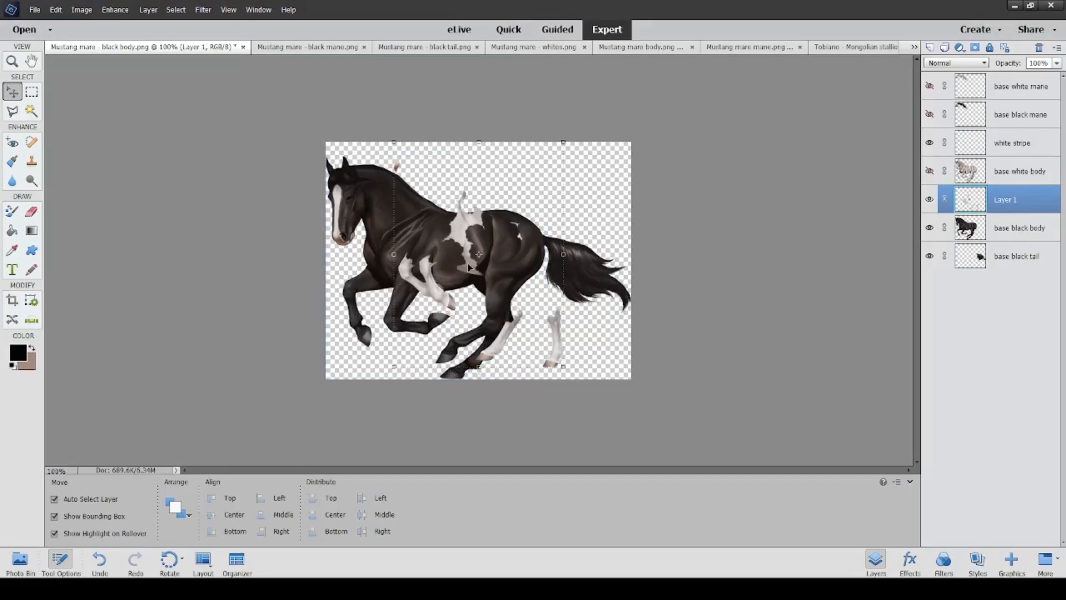
Step: Duplicate the base black body layer and hide the original
click(1013, 236)
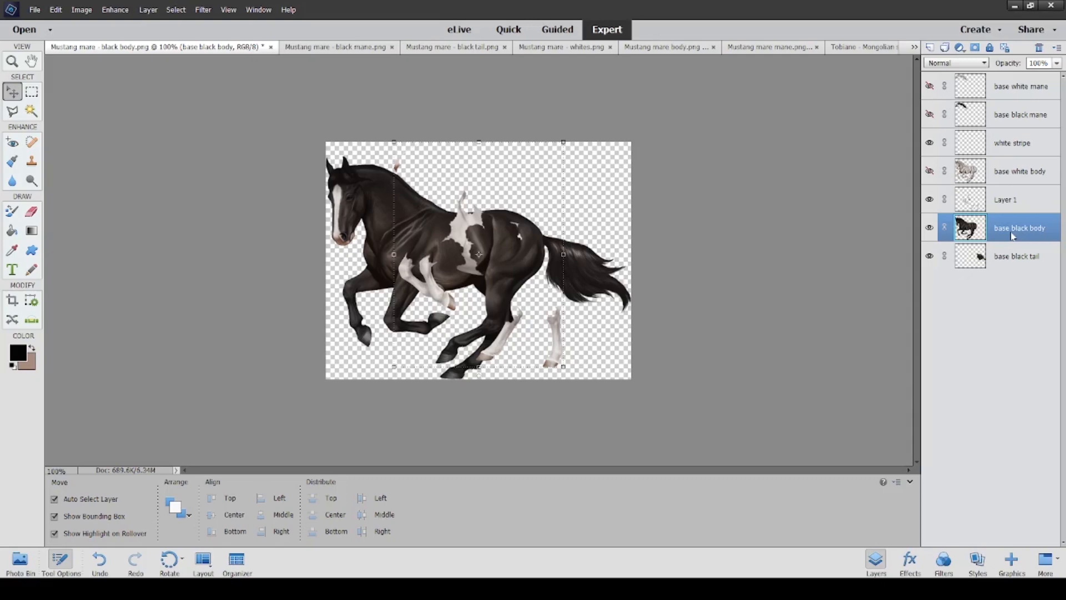
key(ctrl+j)
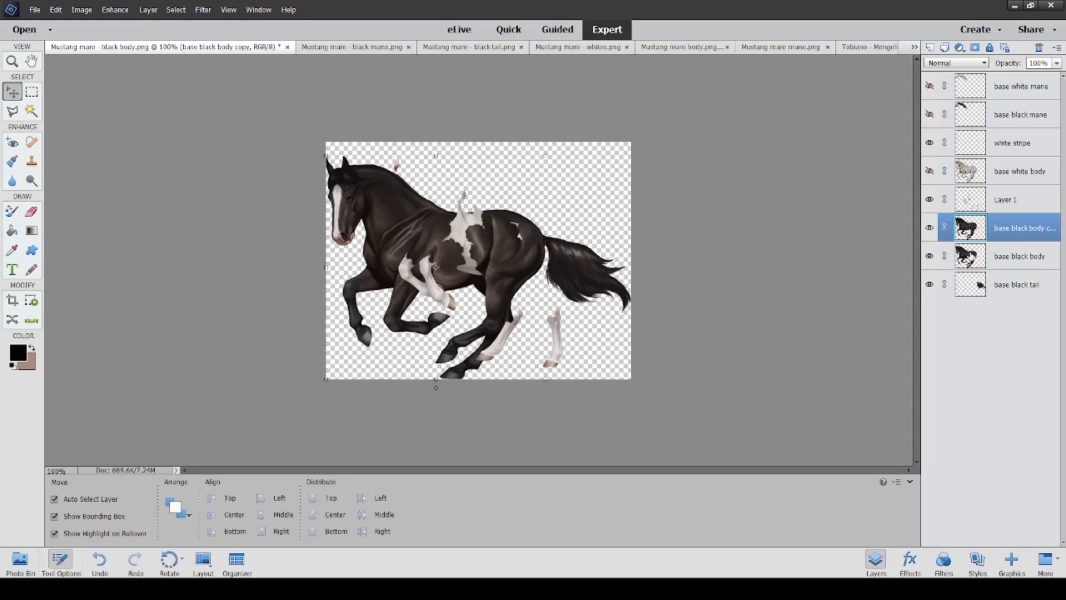
click(930, 256)
Step: Reposition the tobiano markings and rotate them about -36.65 degrees to follow the bent foreleg
drag(560, 328, 524, 322)
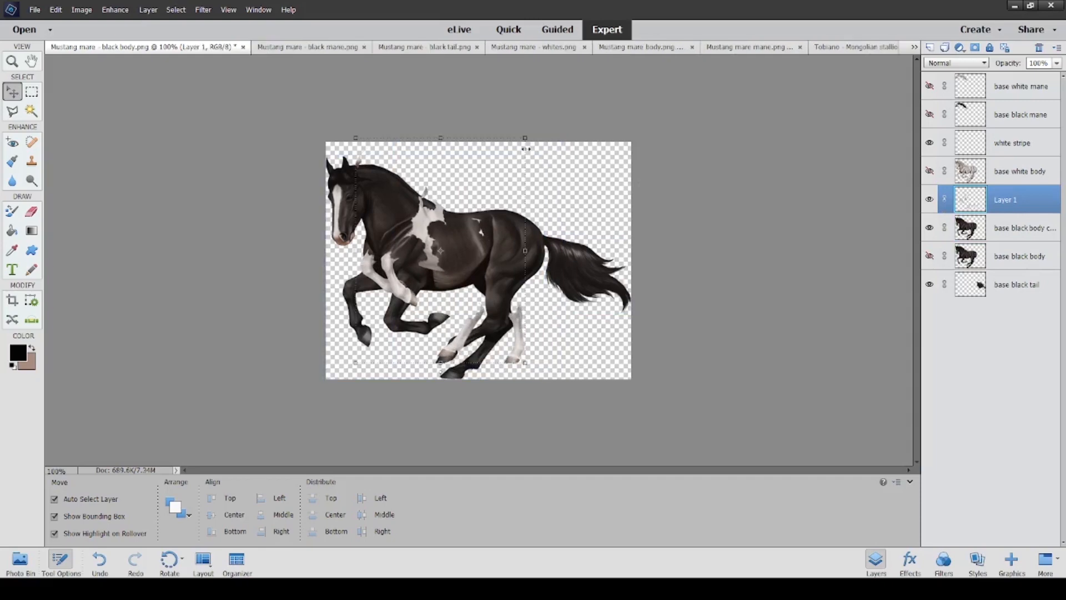
drag(516, 321, 543, 318)
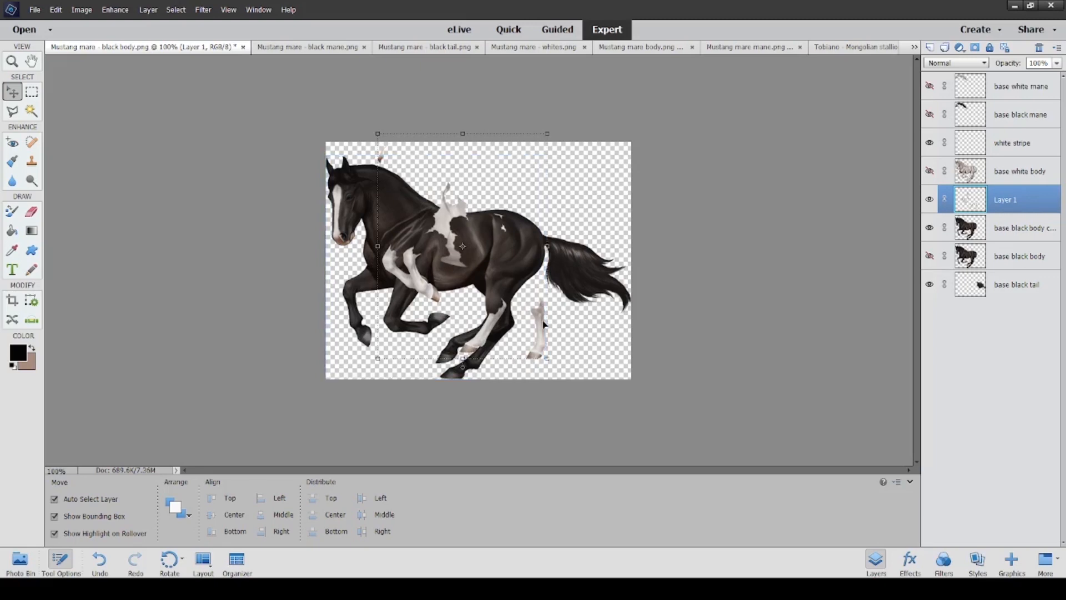
drag(543, 325, 542, 339)
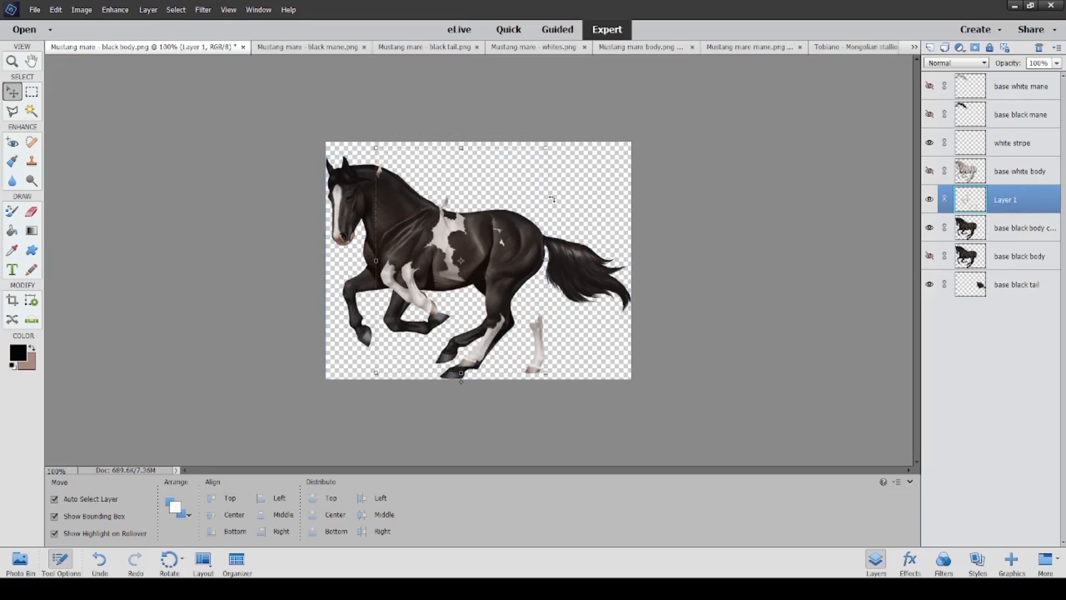
drag(563, 150, 459, 186)
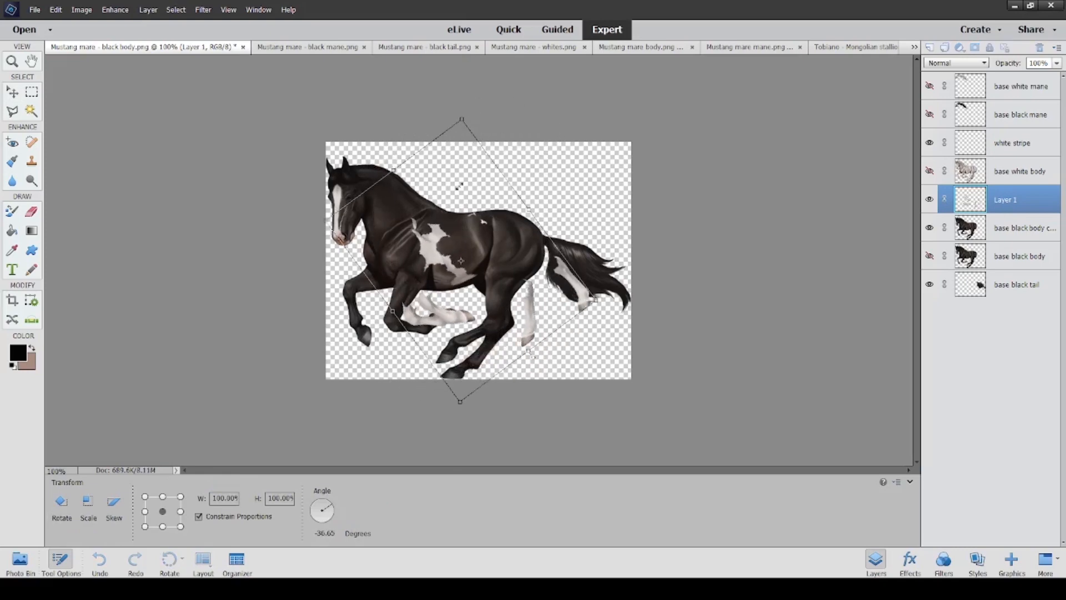
drag(432, 316, 422, 323)
drag(401, 330, 399, 328)
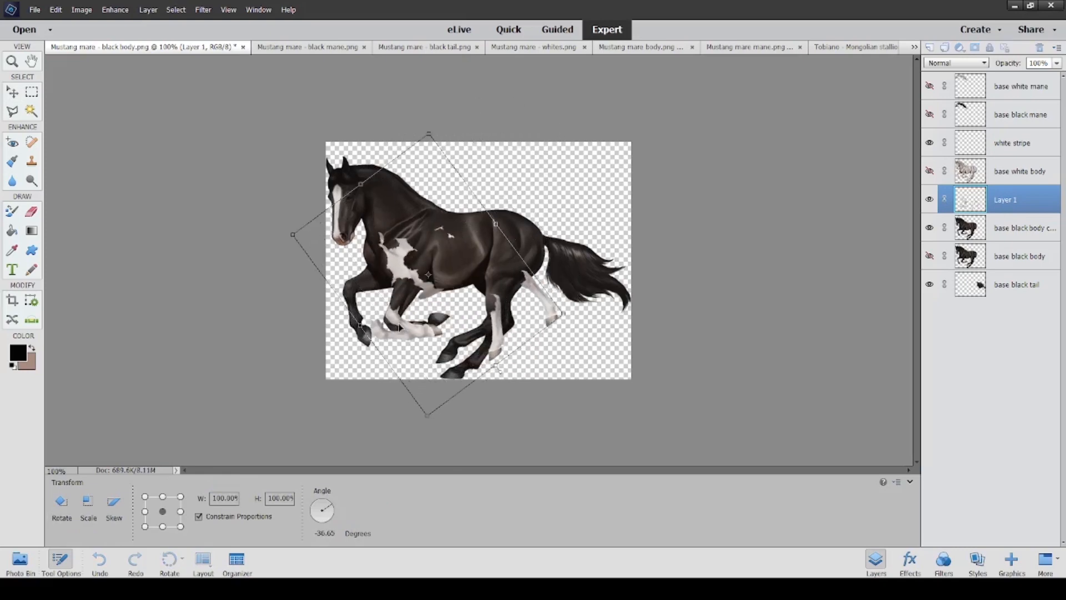
Step: Enlarge the rotated tobiano markings, fit the white sock over the bent foreleg, and apply the transformation
drag(562, 316, 606, 327)
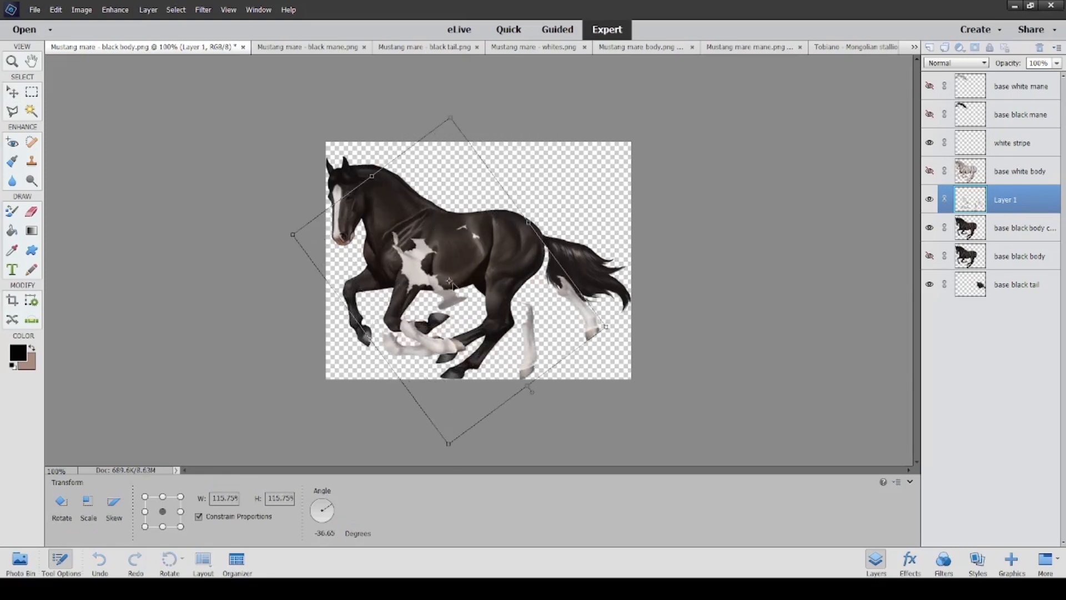
drag(422, 278, 409, 271)
drag(590, 319, 601, 316)
drag(408, 324, 407, 327)
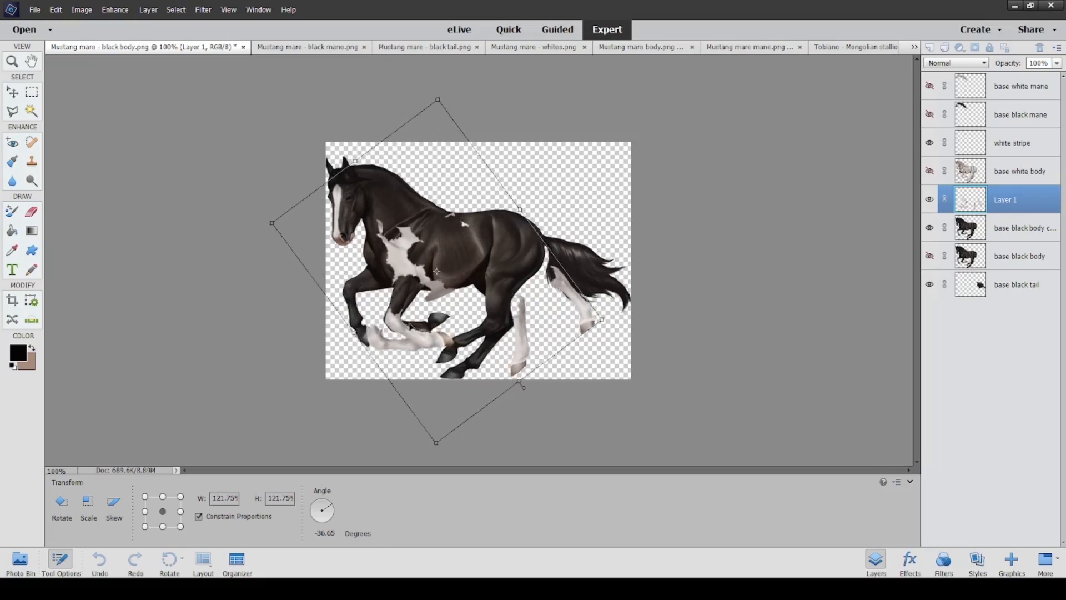
drag(602, 320, 634, 338)
drag(403, 330, 396, 323)
click(443, 464)
Step: Show the base white body beneath the black body copy and erase a 1 px line on the copy along the foreleg marking's edge
click(361, 289)
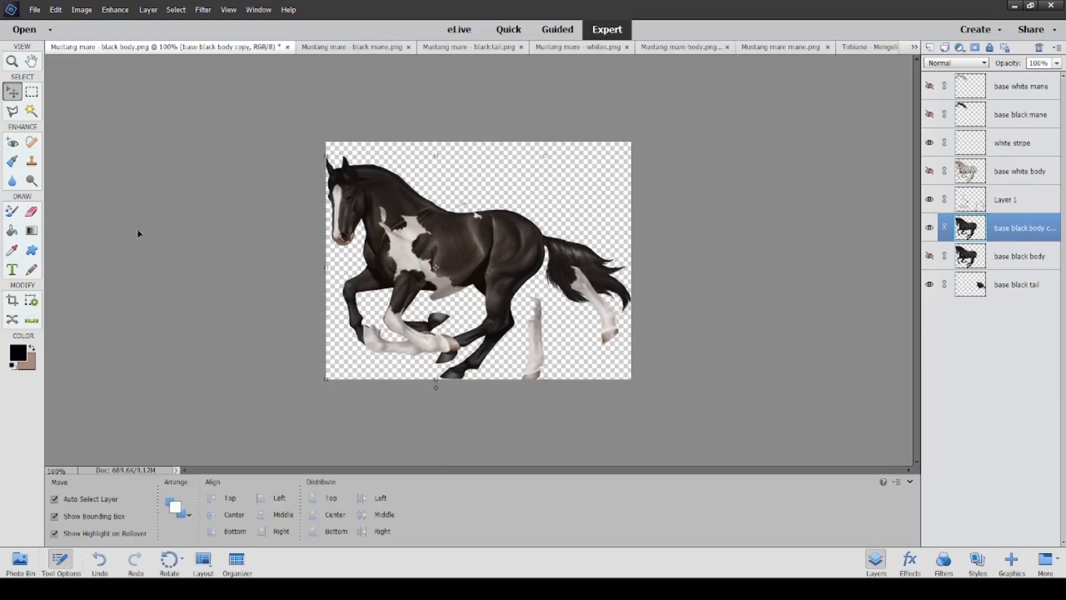
key(e)
scroll(356, 287, up, 3)
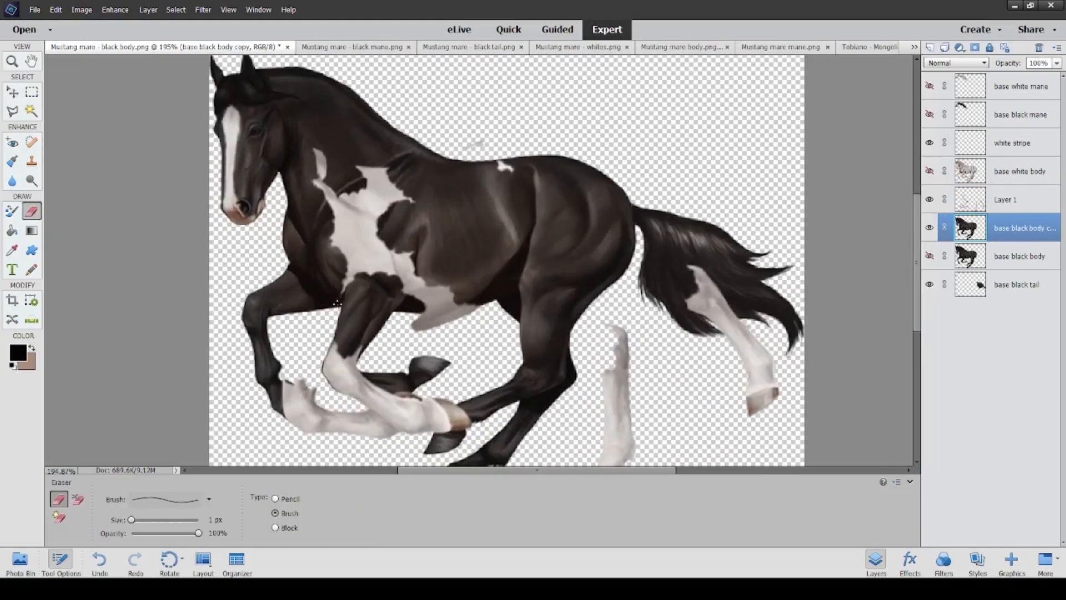
scroll(333, 355, up, 6)
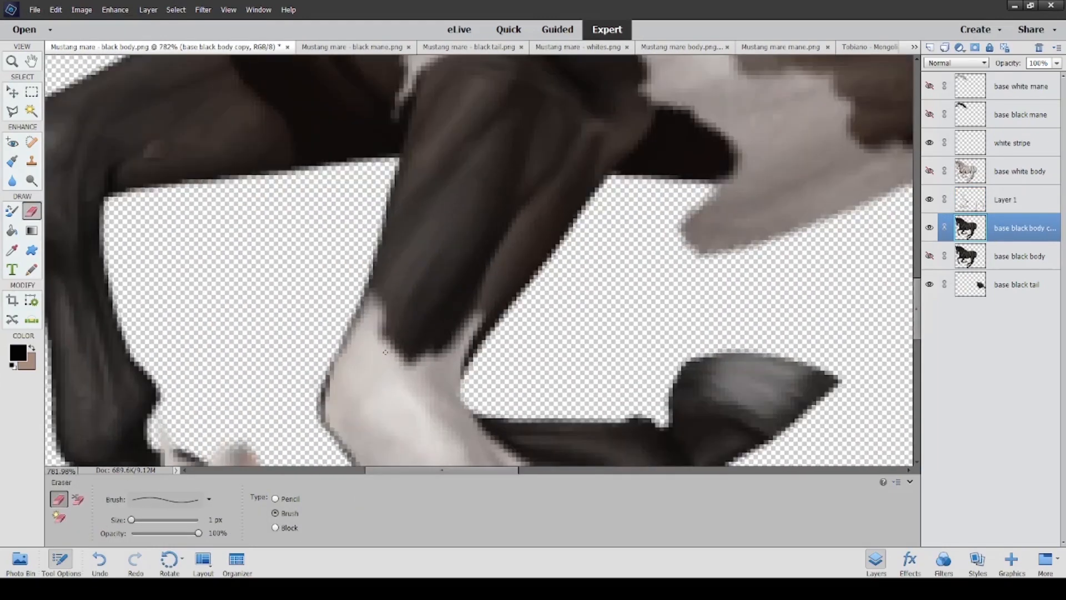
scroll(399, 356, down, 1)
drag(1011, 169, 1013, 226)
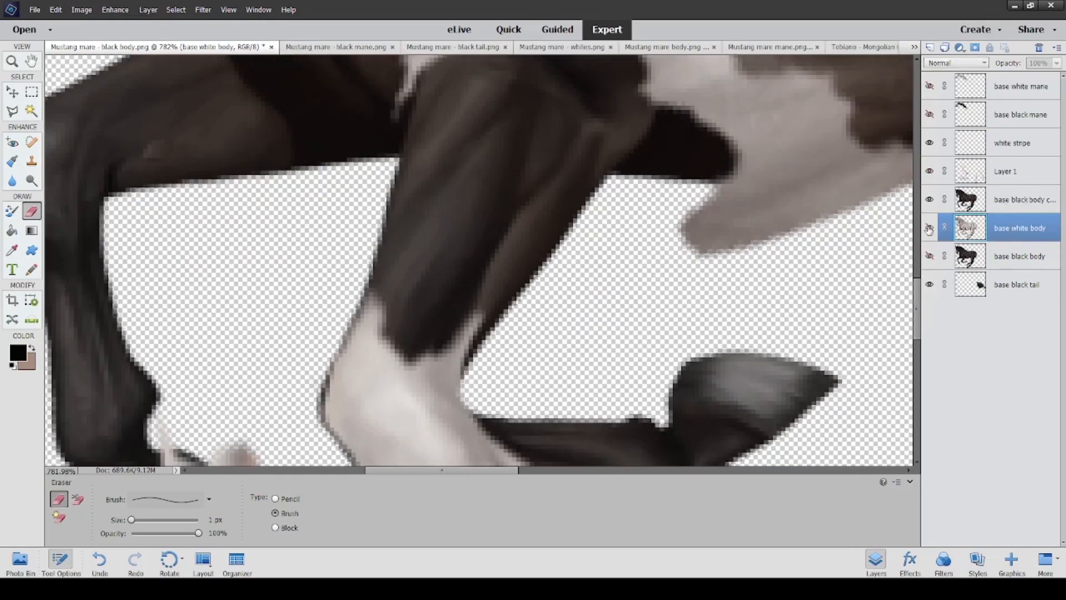
click(930, 228)
click(1012, 202)
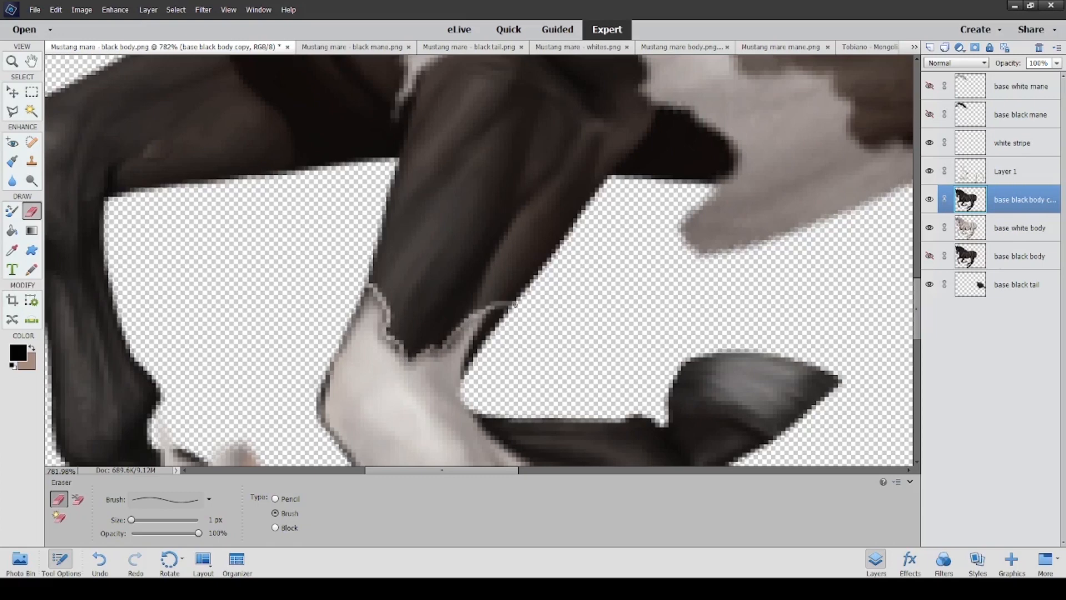
scroll(534, 309, down, 8)
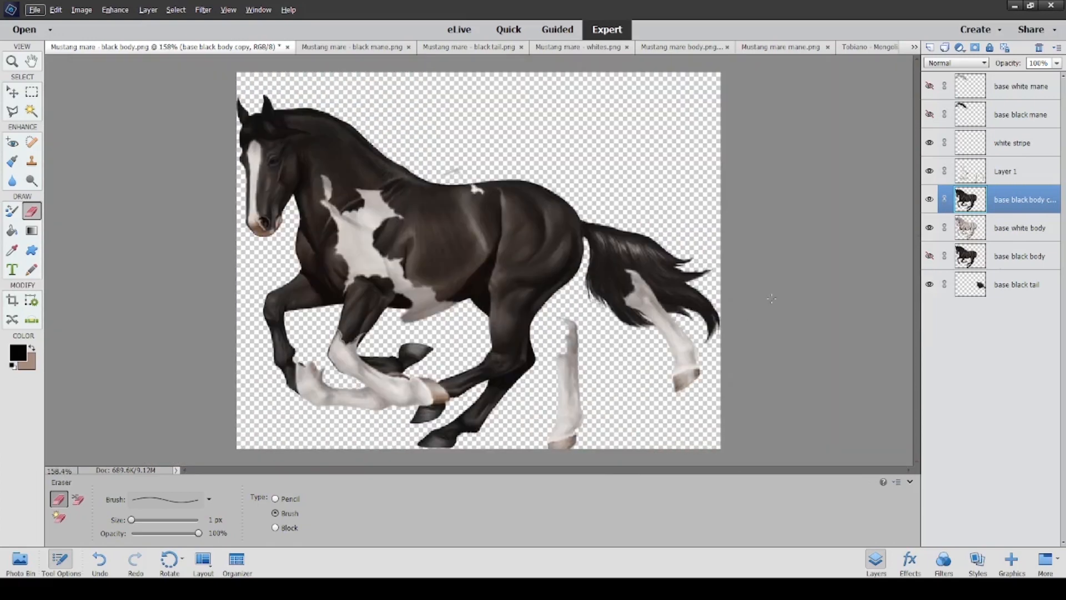
click(930, 171)
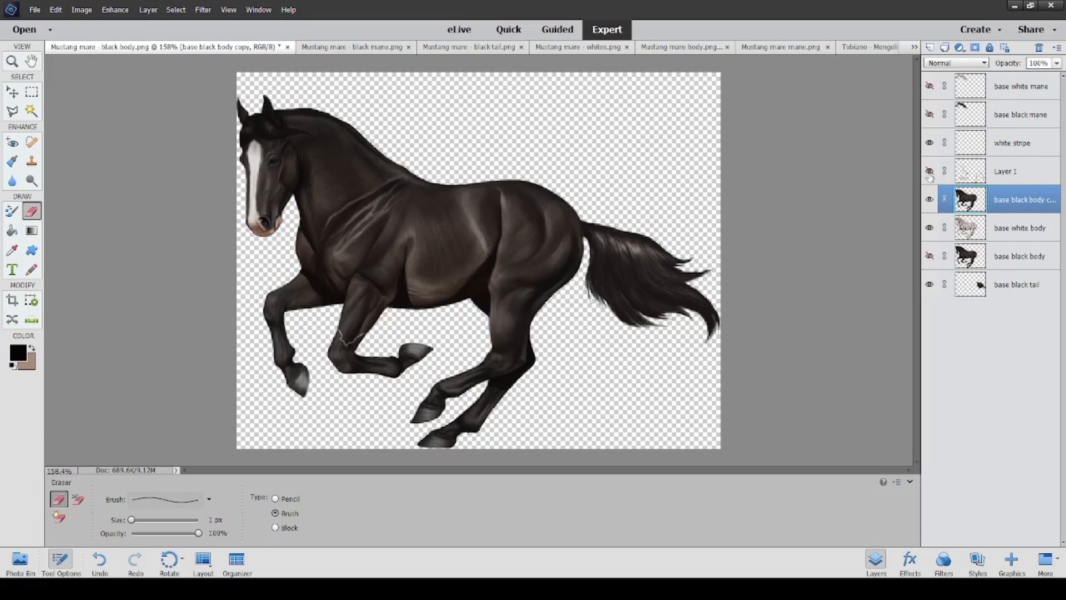
click(930, 172)
Step: Scale the tobiano markings to about 79% and rotate them so a white leg marking fits the outstretched foreleg
key(v)
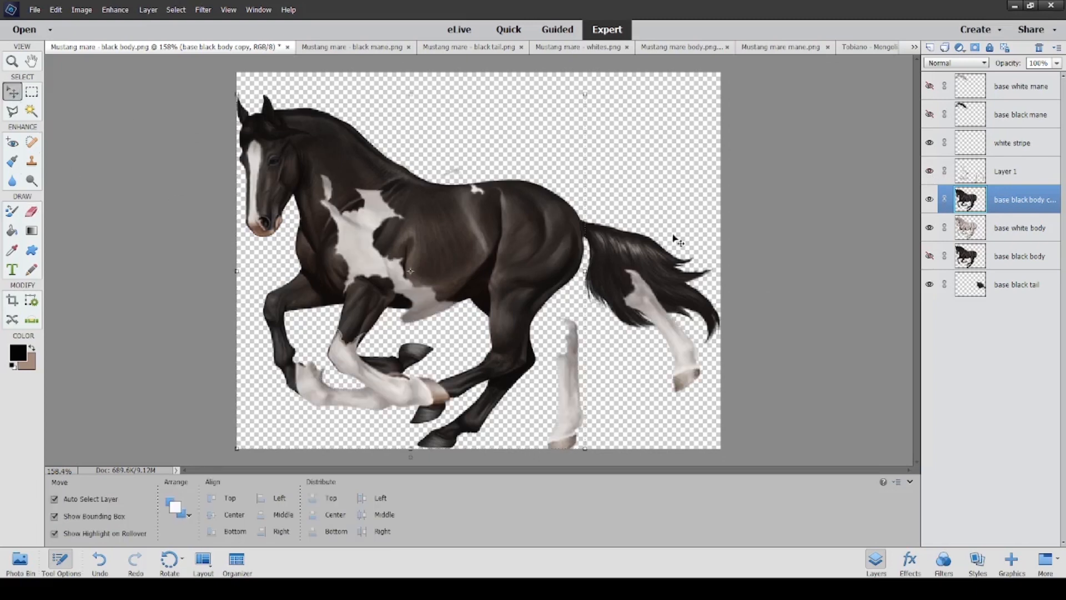
click(1010, 178)
drag(392, 297, 377, 282)
drag(694, 121, 703, 351)
drag(347, 85, 421, 107)
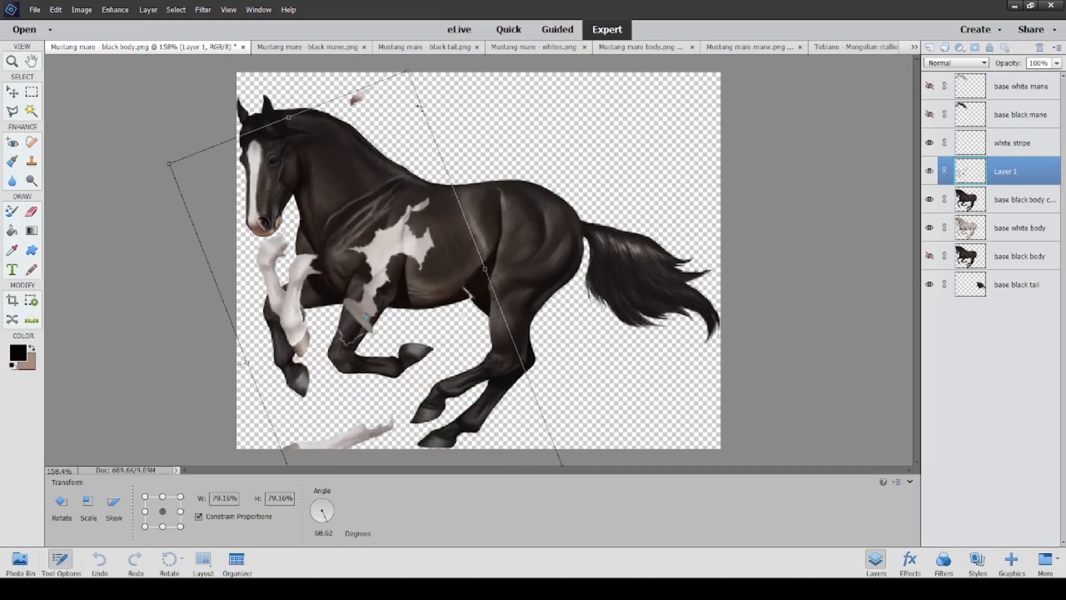
drag(277, 254, 283, 303)
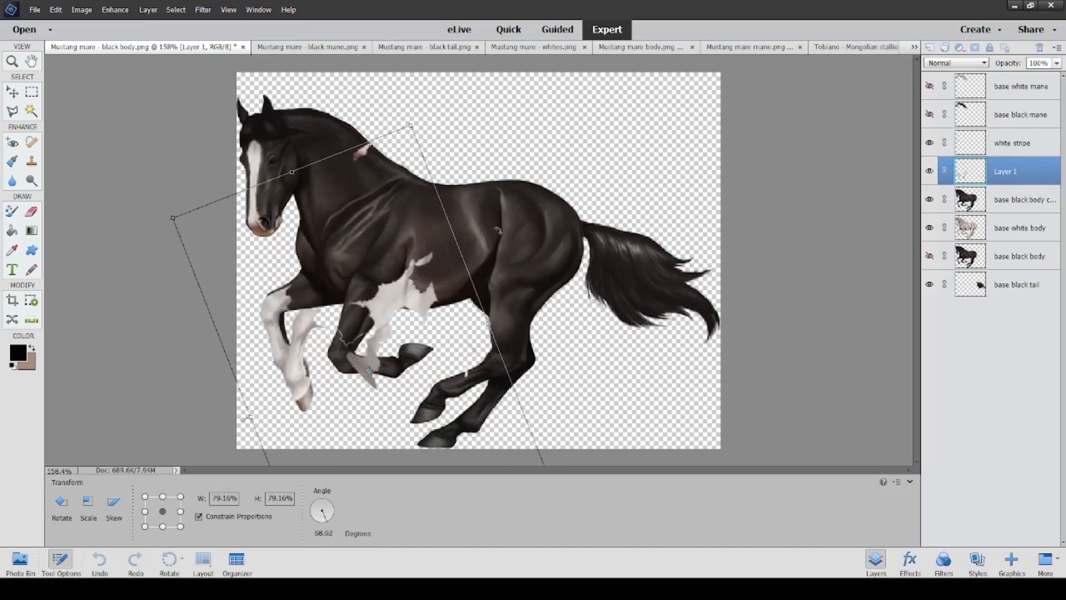
key(Return)
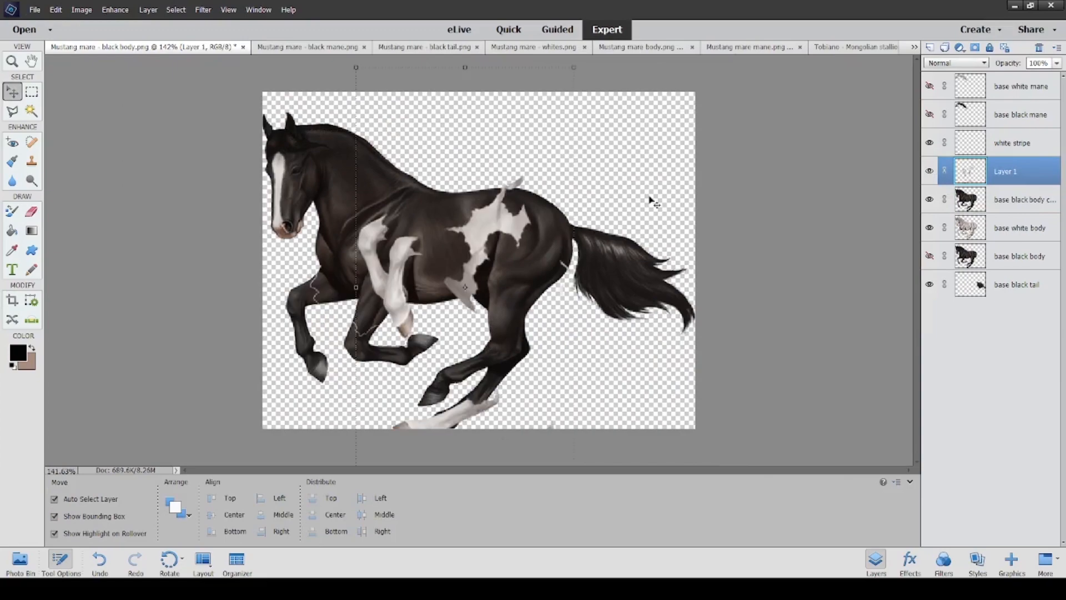
Step: Fit the tobiano markings to the hind legs and erase the black just below the traced marking edges on the black body copy
mouse_move(478, 433)
mouse_down()
mouse_move(489, 444)
mouse_move(483, 422)
mouse_move(530, 280)
mouse_up()
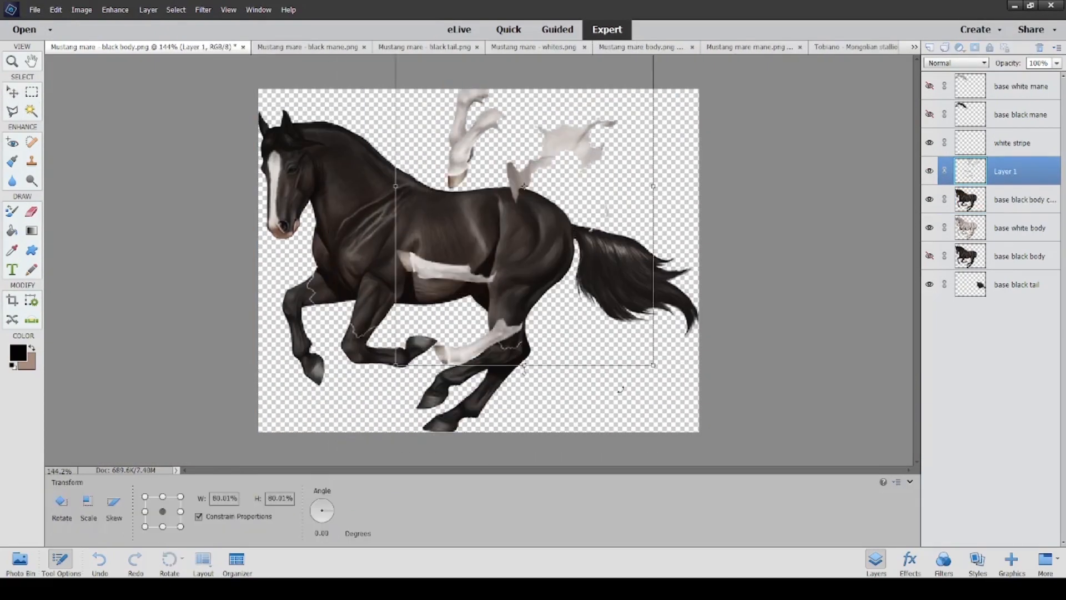
drag(614, 376, 478, 367)
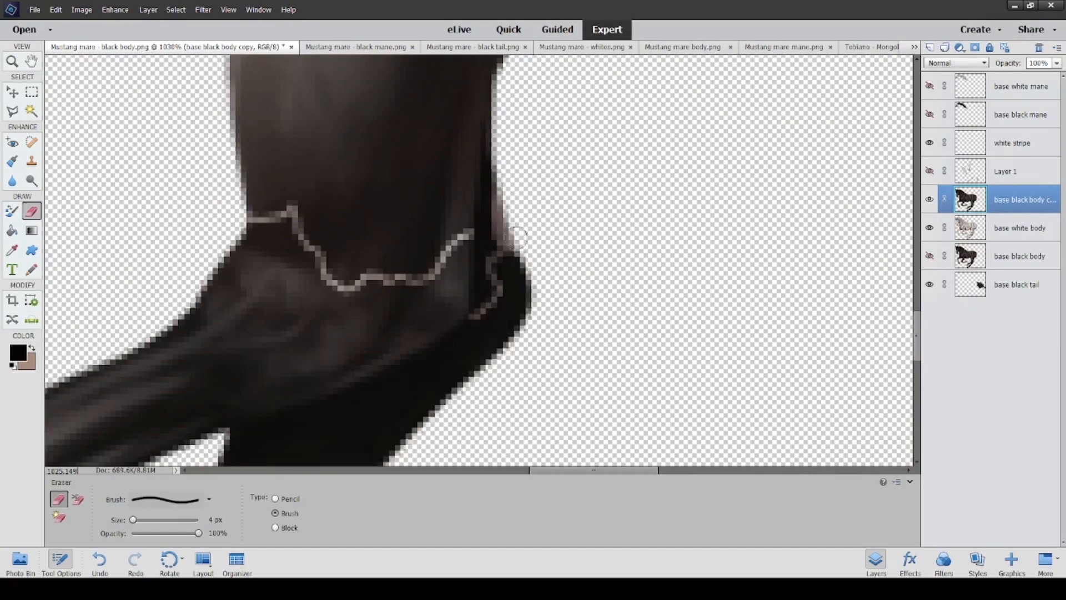
mouse_move(516, 237)
mouse_down()
mouse_move(511, 265)
mouse_move(519, 266)
mouse_move(501, 269)
mouse_move(512, 273)
mouse_move(518, 254)
mouse_move(513, 290)
mouse_move(506, 278)
mouse_move(531, 287)
mouse_move(524, 313)
mouse_move(515, 296)
mouse_move(486, 334)
mouse_move(508, 347)
mouse_move(493, 357)
mouse_move(497, 313)
mouse_move(476, 336)
mouse_up()
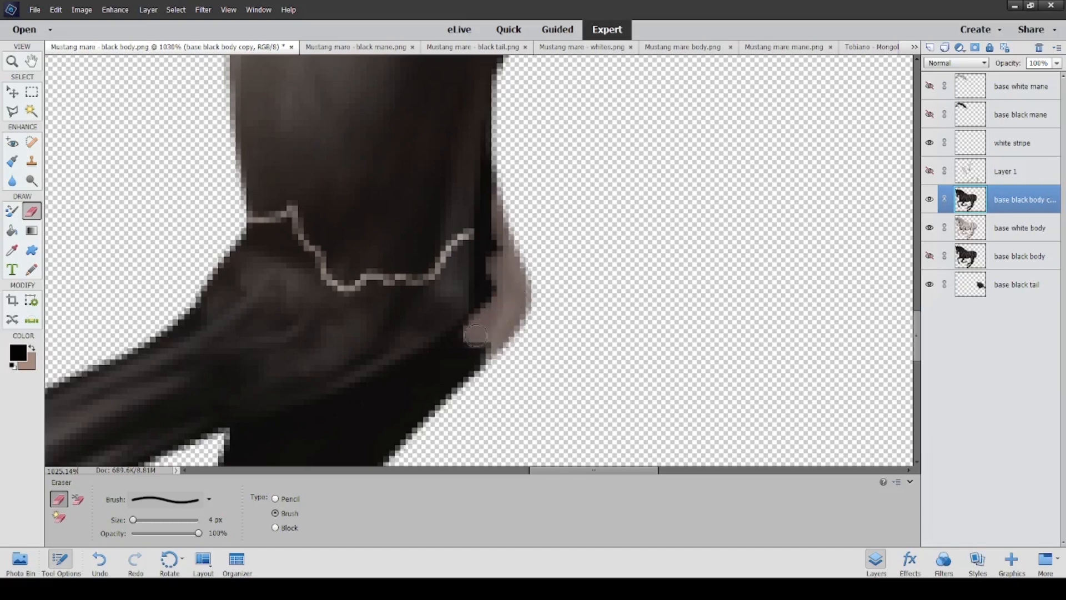
scroll(509, 339, down, 3)
mouse_move(462, 221)
mouse_down()
mouse_move(446, 290)
mouse_move(413, 300)
mouse_up()
mouse_move(456, 234)
mouse_down()
mouse_move(439, 275)
mouse_move(395, 265)
mouse_move(402, 280)
mouse_move(389, 303)
mouse_move(367, 306)
mouse_up()
mouse_move(234, 203)
mouse_down()
mouse_move(277, 202)
mouse_move(298, 229)
mouse_move(284, 195)
mouse_move(279, 206)
mouse_move(338, 273)
mouse_move(326, 260)
mouse_move(350, 274)
mouse_move(339, 270)
mouse_move(377, 257)
mouse_move(365, 269)
mouse_move(366, 259)
mouse_move(359, 284)
mouse_move(383, 258)
mouse_up()
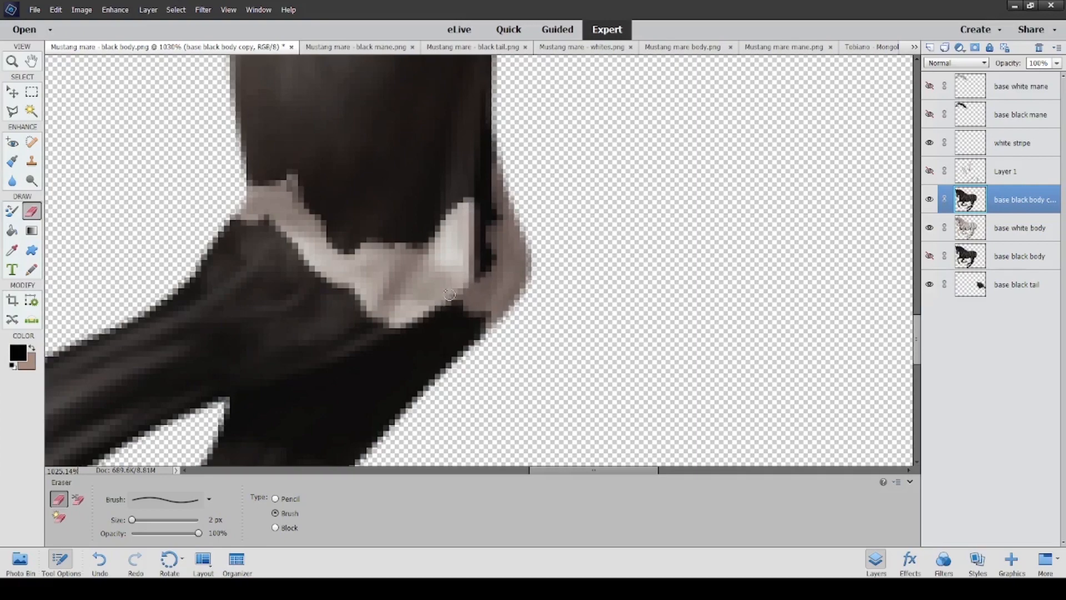
Step: Erase the remaining black from the lower hind legs and forelegs of the black body copy with a larger eraser
scroll(486, 183, down, 5)
scroll(485, 222, up, 4)
scroll(495, 273, down, 10)
key(bracketright)
key(bracketright)
key(bracketright)
key(bracketright)
key(bracketright)
key(bracketright)
key(bracketright)
key(bracketright)
key(bracketright)
key(bracketright)
key(bracketright)
drag(495, 274, 395, 371)
key(bracketright)
key(bracketright)
key(bracketright)
key(bracketright)
key(bracketright)
key(bracketright)
key(bracketright)
key(bracketright)
key(bracketright)
key(bracketright)
drag(519, 330, 414, 416)
scroll(472, 311, left, 3)
mouse_move(247, 172)
mouse_down()
mouse_move(241, 241)
mouse_move(286, 331)
mouse_up()
mouse_move(339, 272)
mouse_down()
mouse_move(444, 280)
mouse_move(428, 238)
mouse_move(401, 219)
mouse_up()
Step: Clean up the leftover black around the foreleg marking edges on the black body copy with a smaller eraser
scroll(367, 258, up, 5)
key(bracketleft)
key(bracketleft)
key(bracketleft)
key(bracketleft)
key(bracketleft)
key(bracketleft)
key(bracketleft)
key(bracketleft)
key(bracketleft)
key(bracketleft)
key(bracketleft)
key(bracketleft)
key(bracketleft)
key(bracketleft)
key(bracketleft)
key(bracketleft)
key(bracketleft)
key(bracketleft)
key(bracketleft)
key(bracketleft)
scroll(367, 258, up, 4)
drag(356, 238, 675, 235)
drag(389, 61, 597, 459)
mouse_move(594, 386)
mouse_down()
mouse_move(528, 172)
mouse_move(517, 212)
mouse_move(584, 277)
mouse_move(533, 327)
mouse_move(561, 361)
mouse_up()
Step: Hide the base white body, temporarily fill the black body copy's background with black, and erase the stray pixels exposed beside the outstretched foreleg
click(930, 228)
click(12, 250)
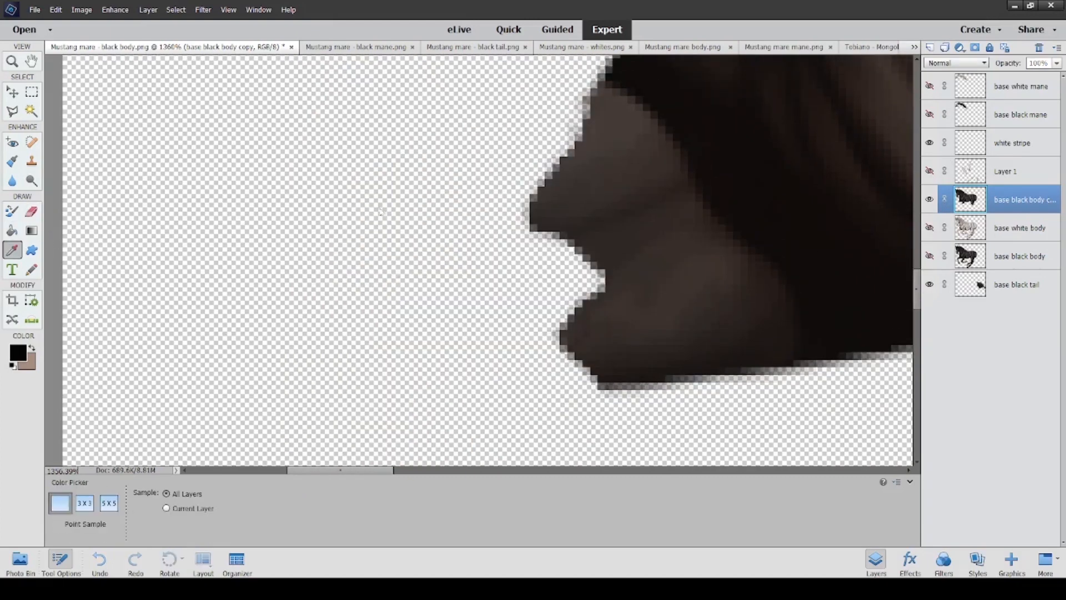
key(k)
click(316, 252)
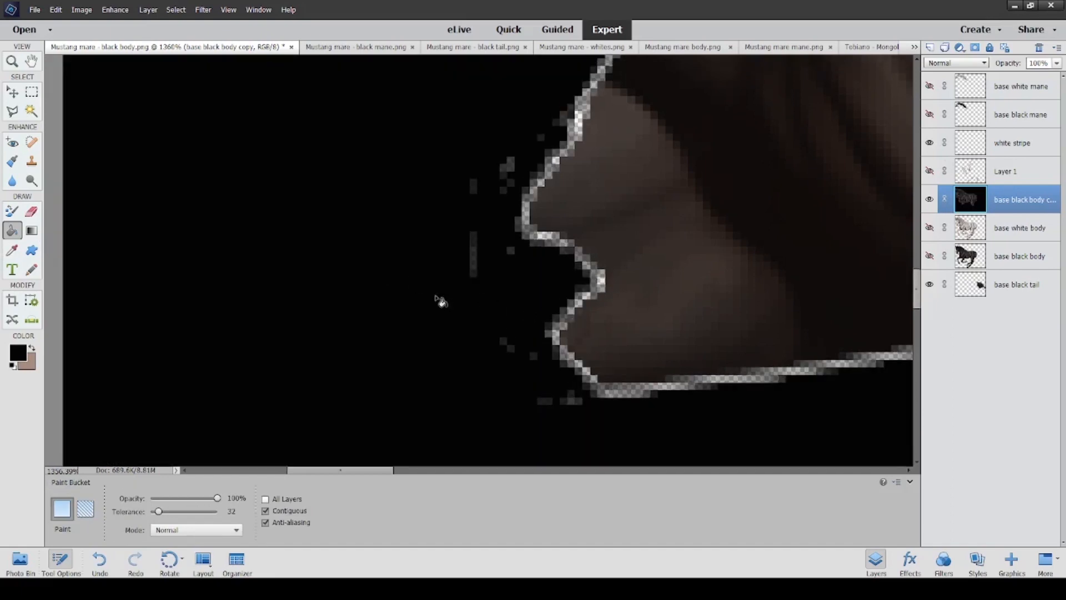
scroll(440, 301, down, 2)
click(32, 214)
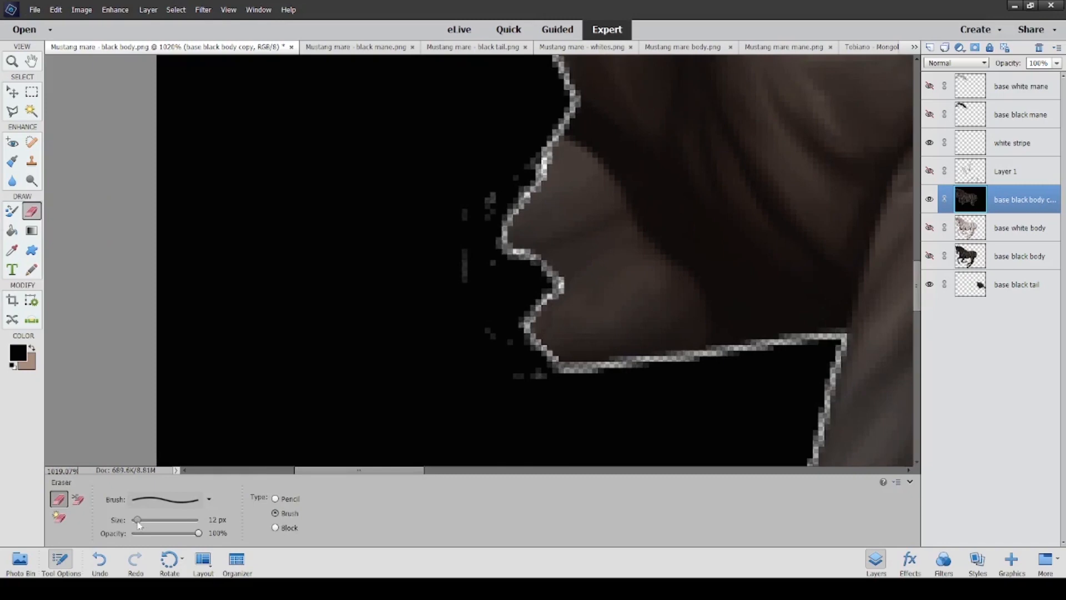
key(ctrl+z)
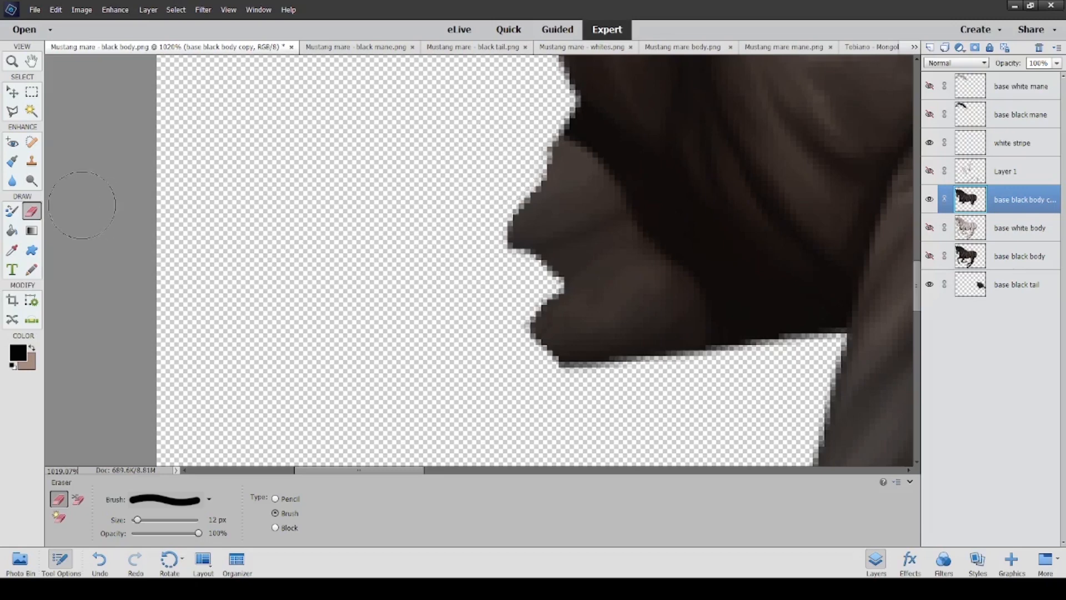
Step: Refill the background with black to locate stray pixels around the bent foreleg, undo the fill, and erase them with a 5 px eraser
click(11, 231)
click(269, 304)
scroll(769, 313, down, 1)
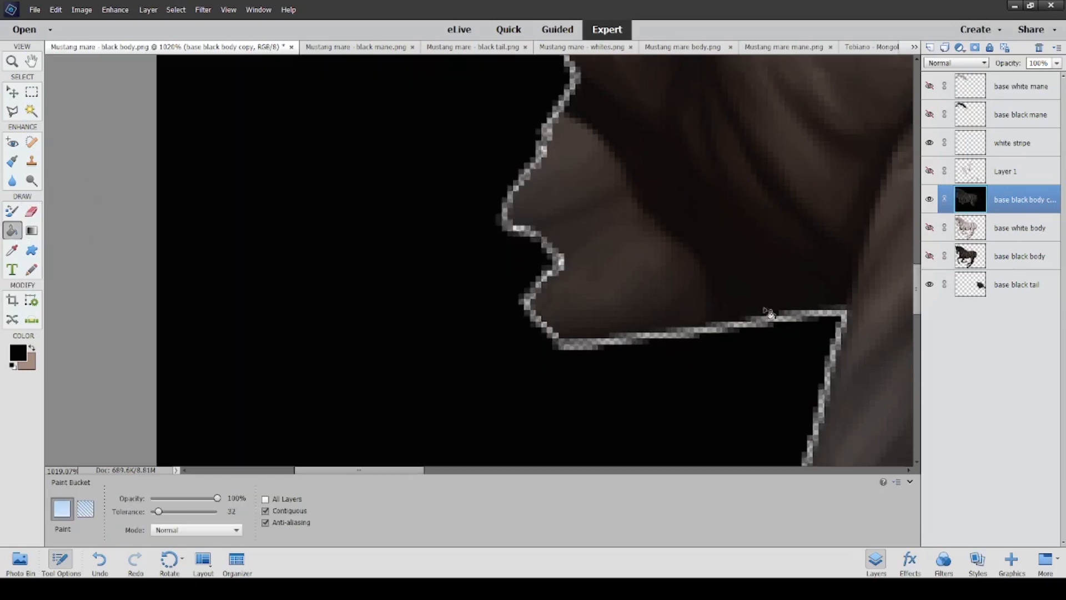
drag(918, 284, 917, 325)
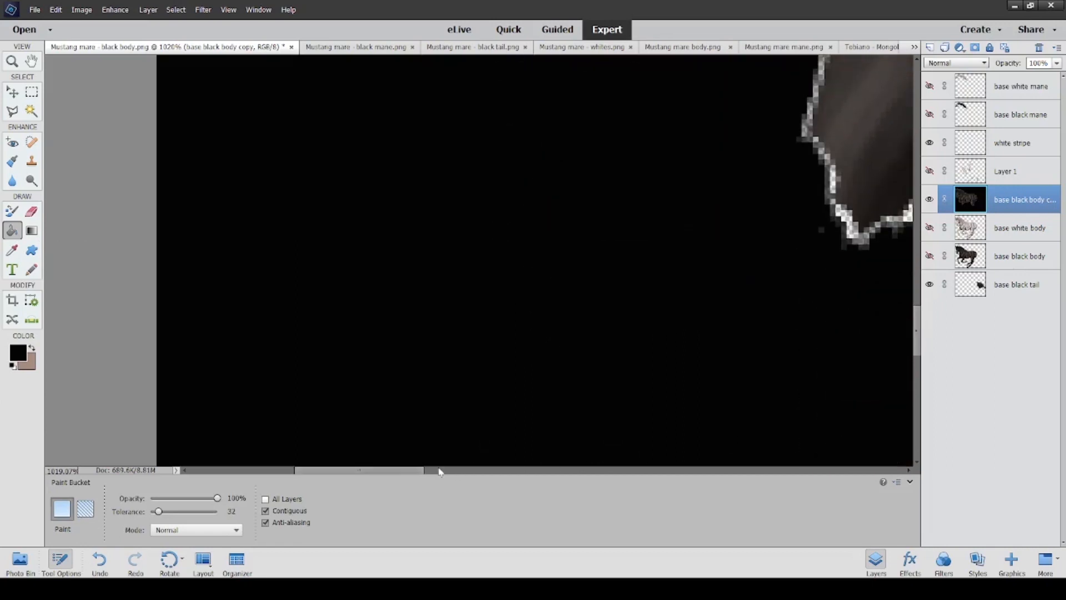
drag(414, 471, 478, 471)
scroll(474, 325, up, 1)
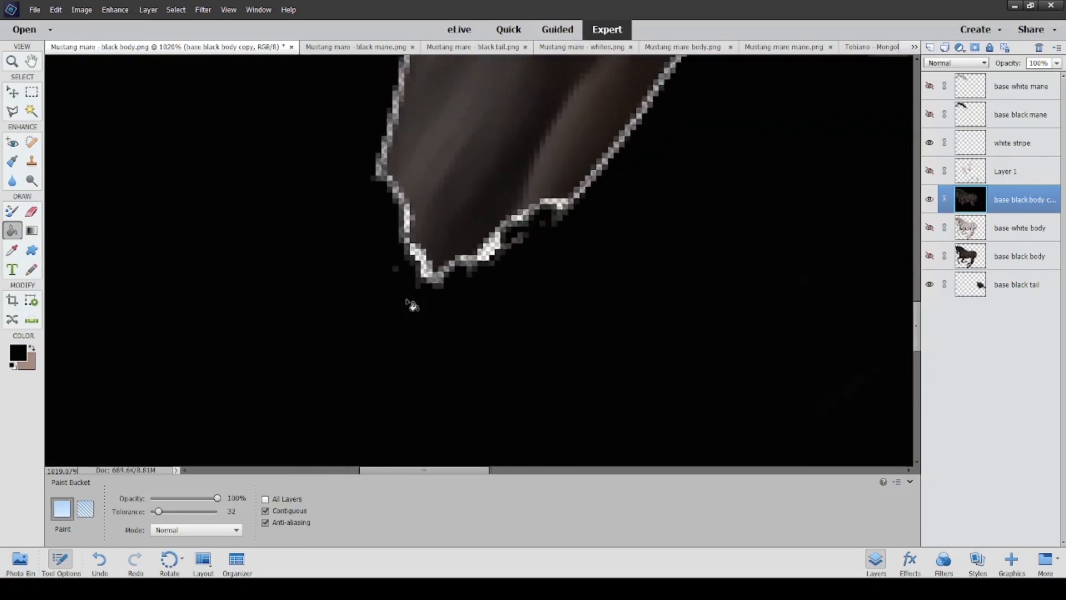
key(e)
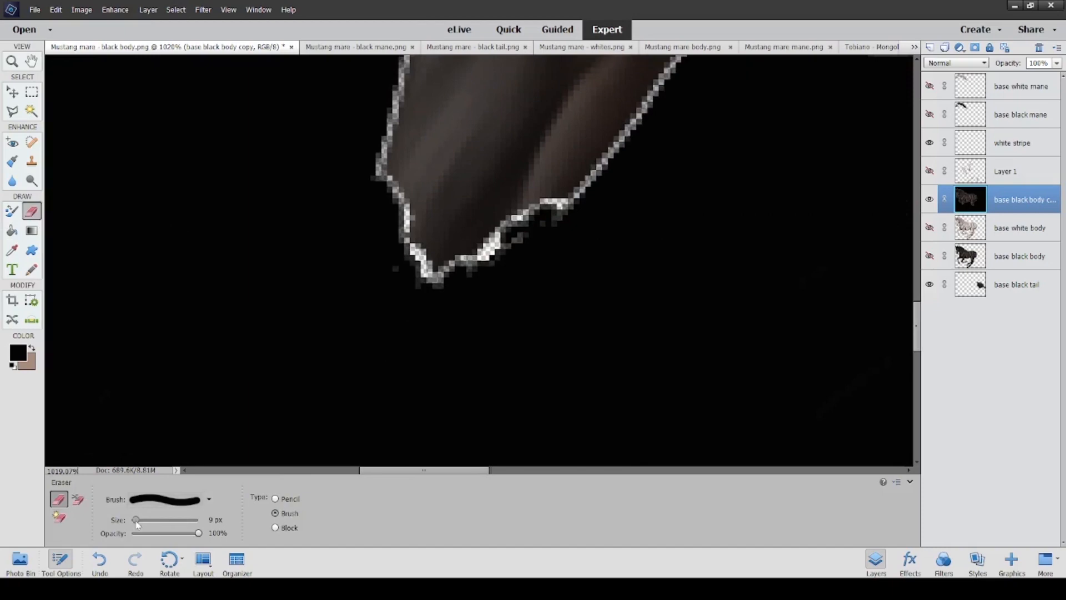
drag(138, 523, 133, 523)
key(ctrl+z)
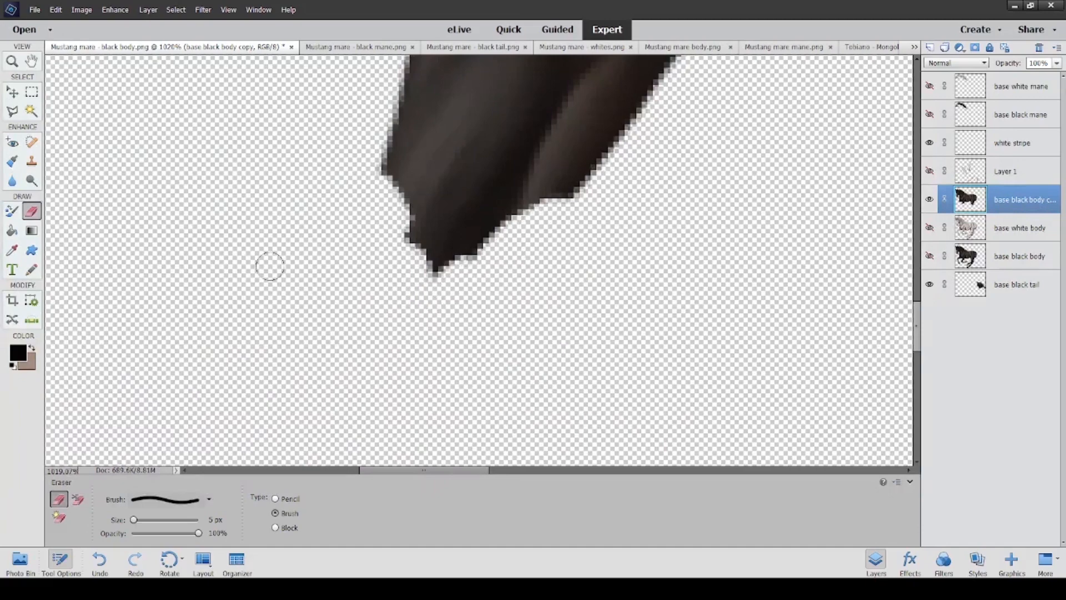
Step: Expose the stray pixels below the hind leg edge with another temporary black fill, undo it, and erase them on the black body copy
click(12, 230)
click(254, 295)
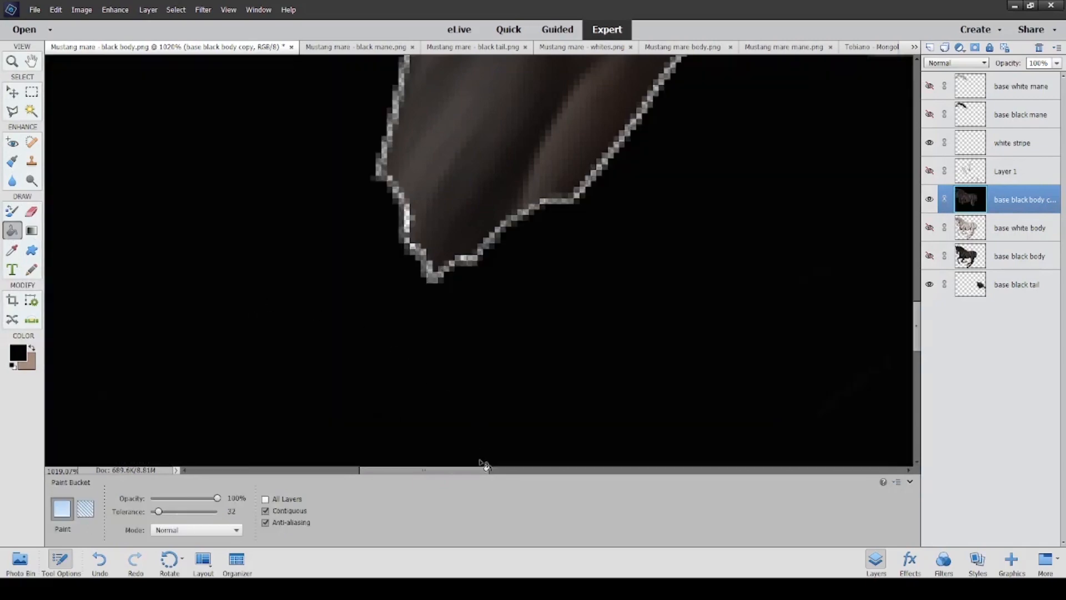
drag(475, 471, 641, 441)
scroll(642, 441, down, 3)
click(32, 211)
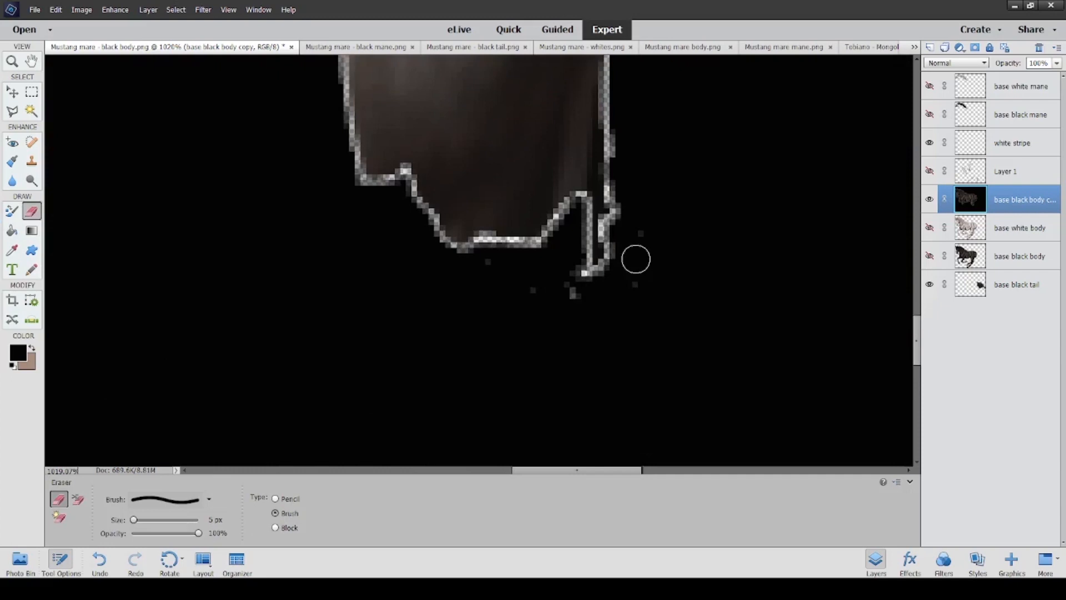
key(ctrl+z)
click(633, 299)
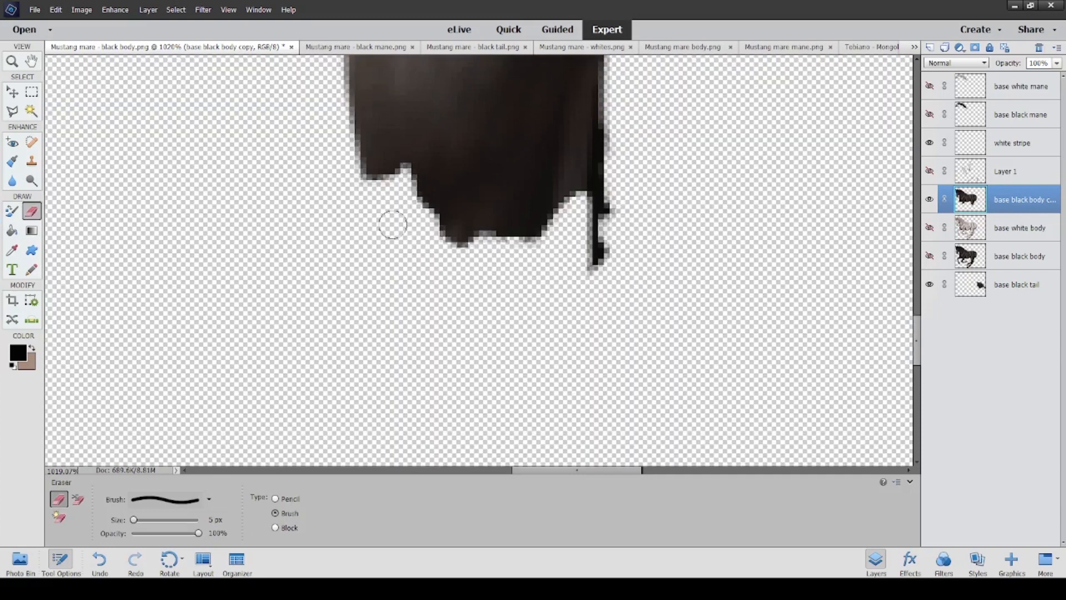
Step: Repeat the temporary black fill and erasing to remove the last specks under the hind leg, filling once more as a check
click(12, 232)
click(262, 314)
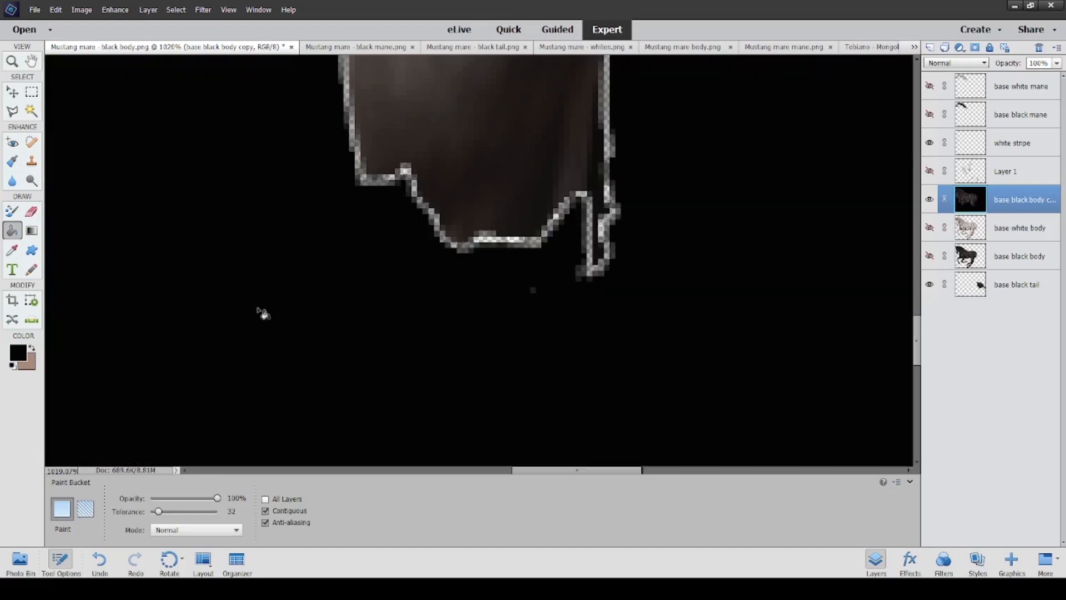
click(32, 211)
key(ctrl+z)
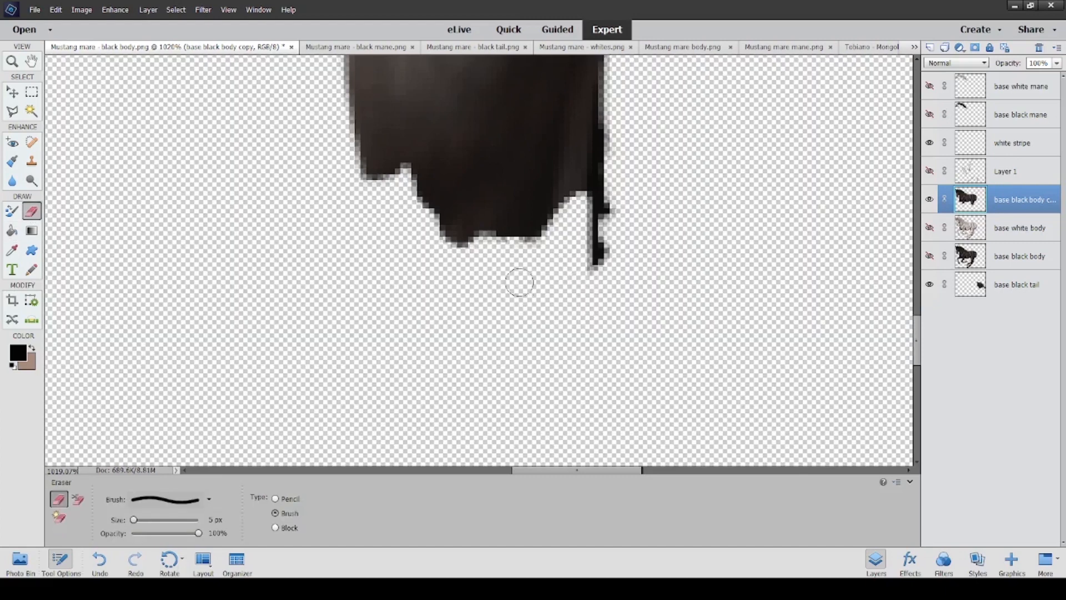
click(12, 230)
click(143, 277)
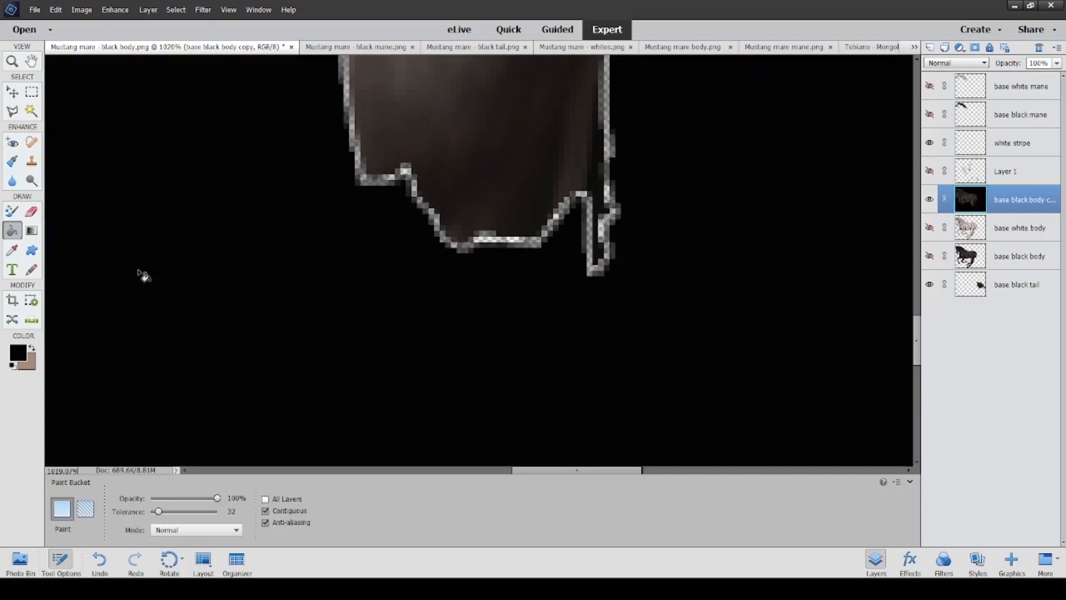
Step: Check the legs for remaining specks, undo the black background fill at 100% zoom, and show the base white body again
scroll(350, 298, down, 5)
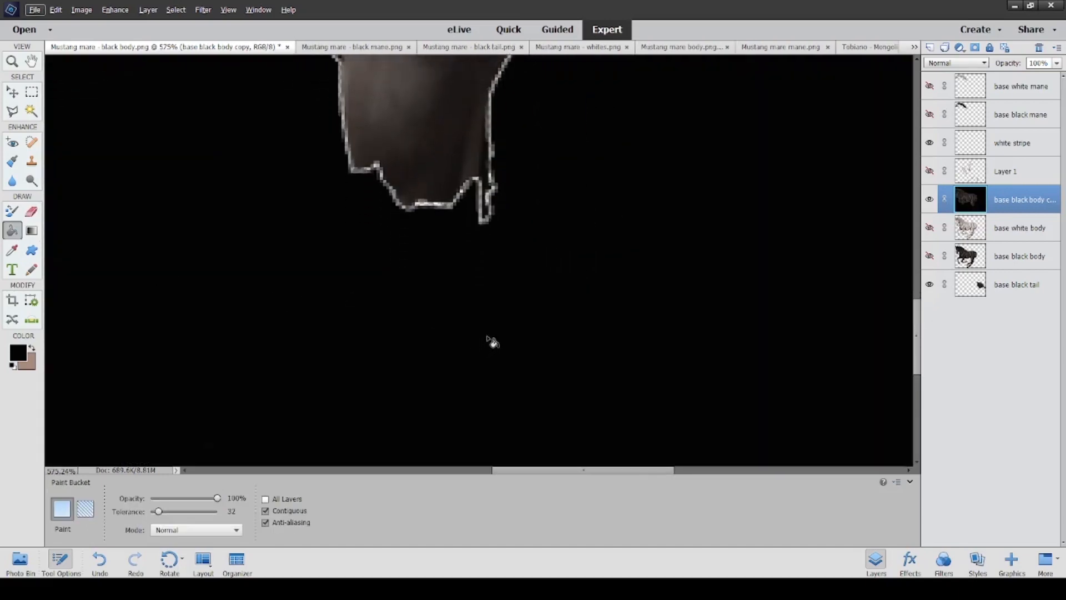
scroll(543, 443, up, 1)
drag(555, 469, 395, 469)
scroll(471, 403, up, 6)
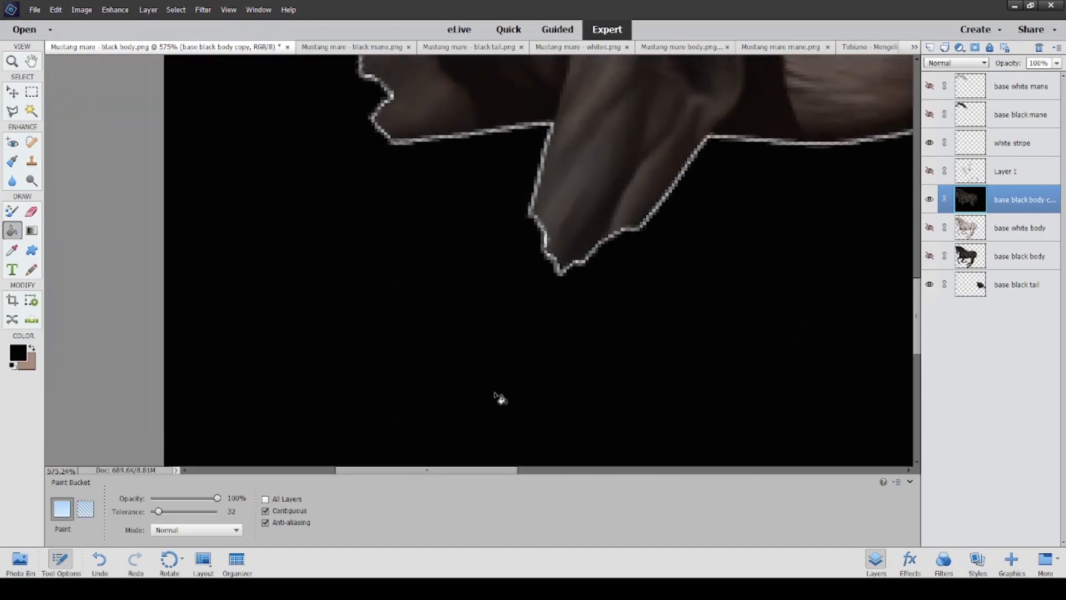
text(100)
key(Return)
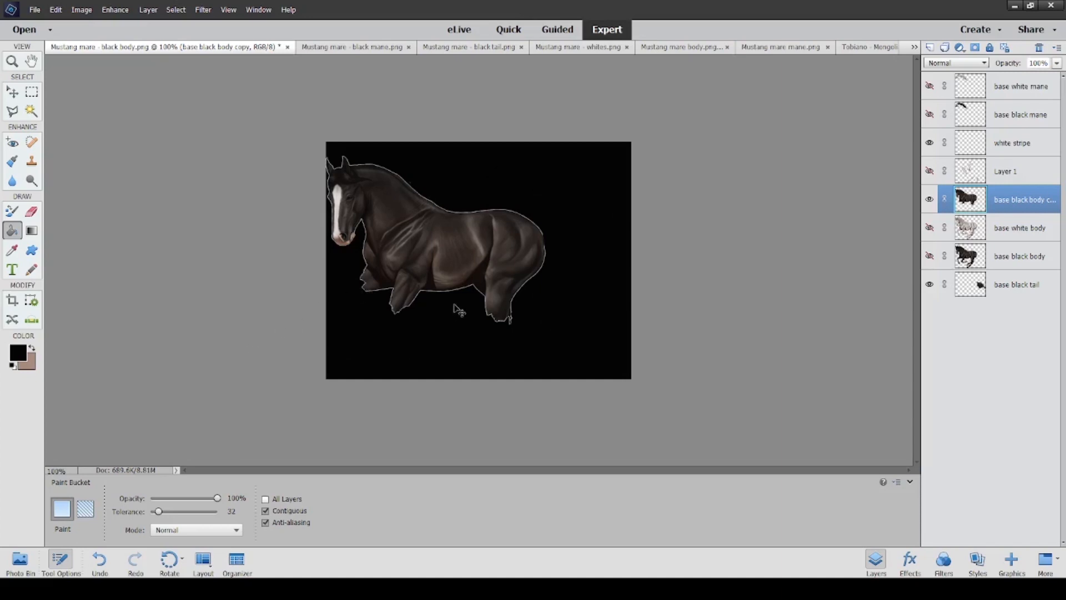
key(ctrl+z)
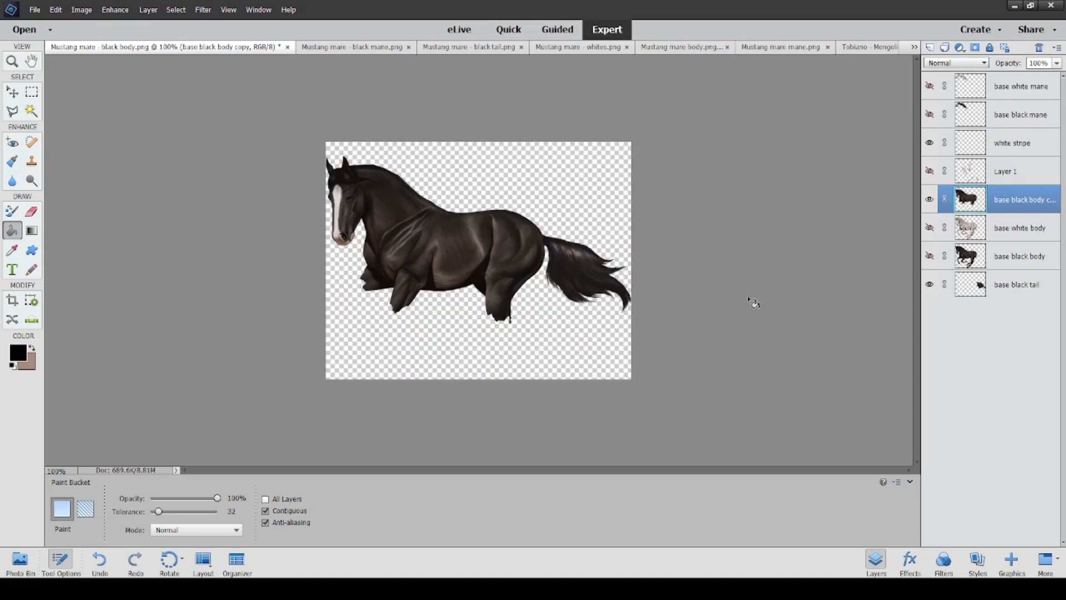
click(929, 230)
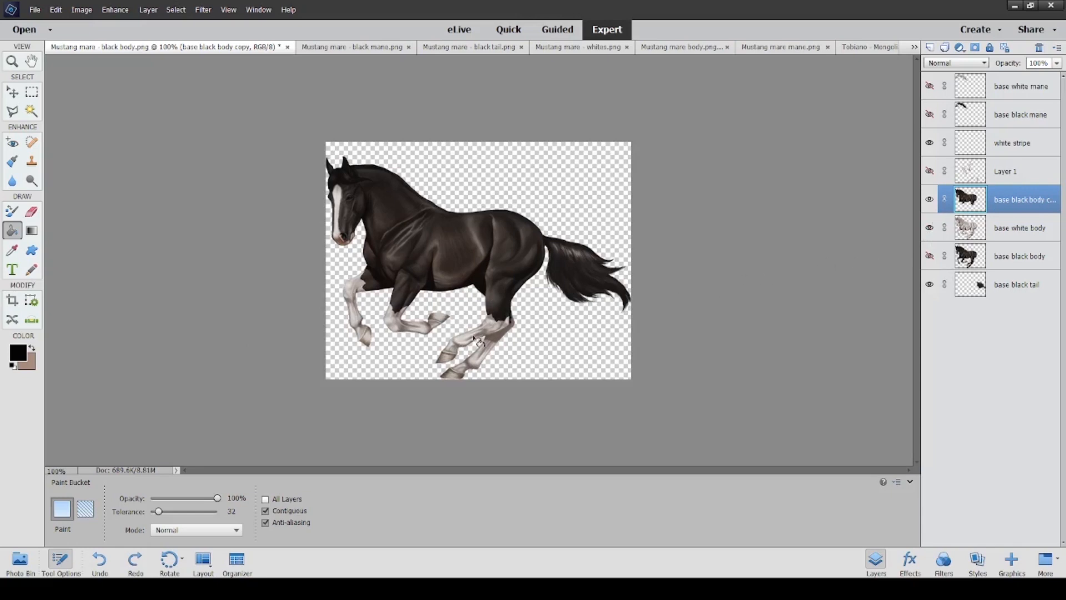
Step: Blur the white marking edge on the outstretched foreleg of the black body copy with a 12 px brush at 27% strength
key(r)
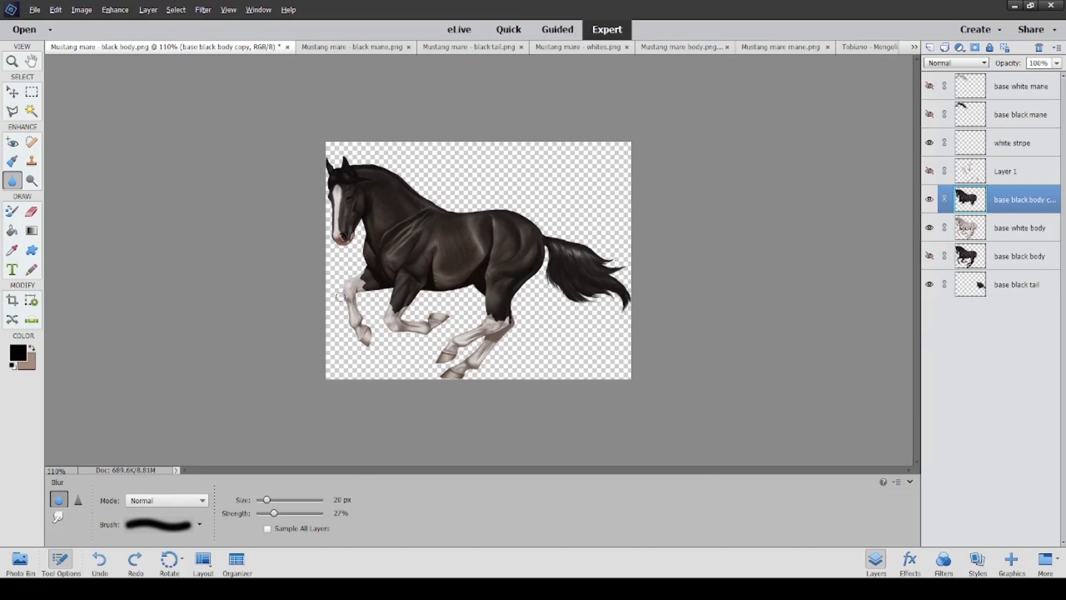
scroll(341, 297, up, 10)
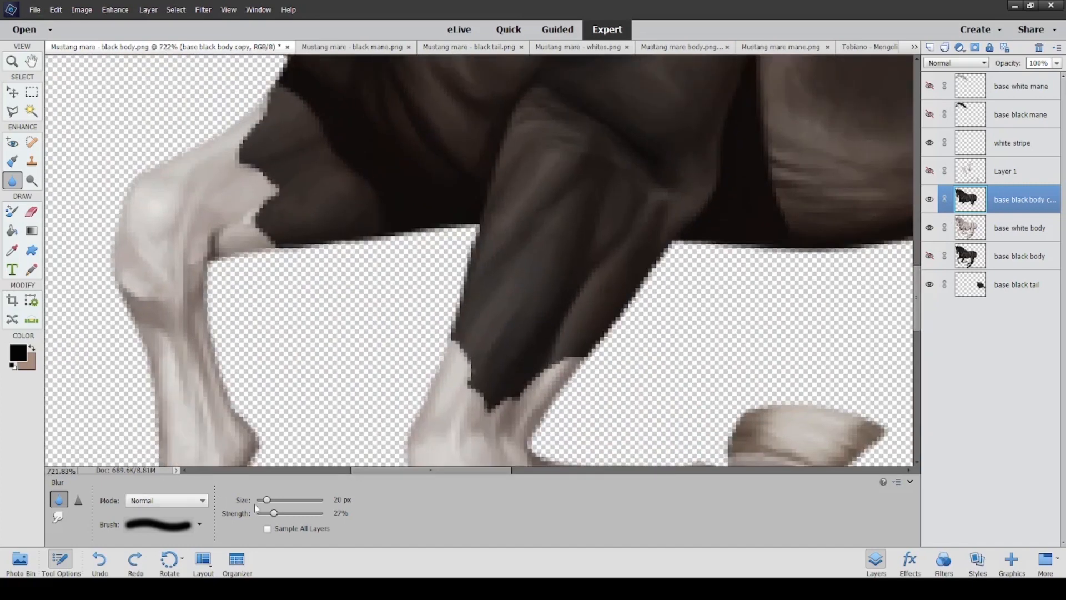
drag(261, 504, 255, 504)
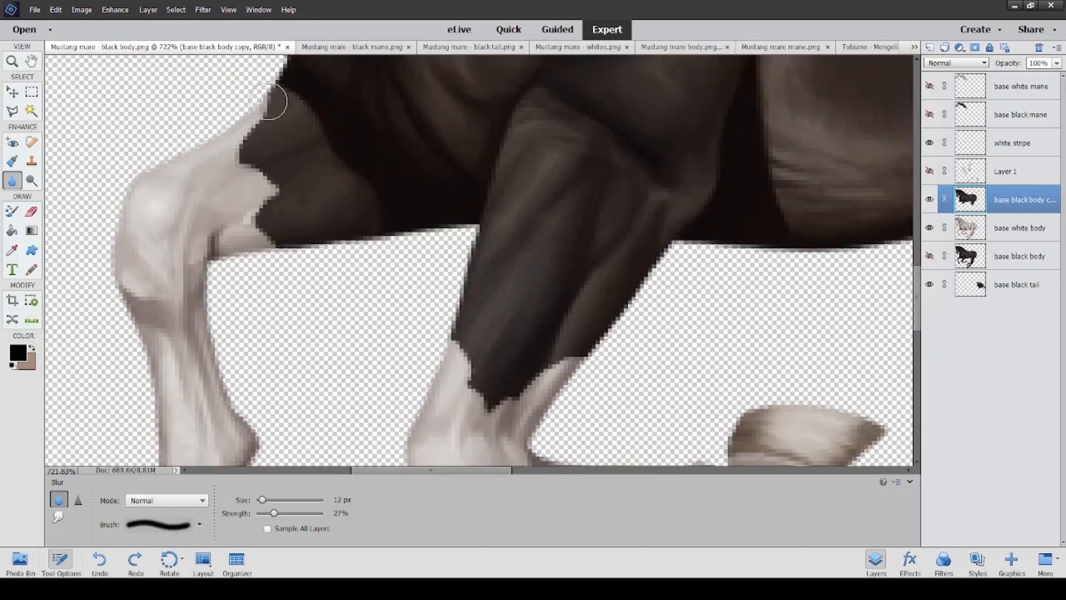
drag(237, 164, 273, 199)
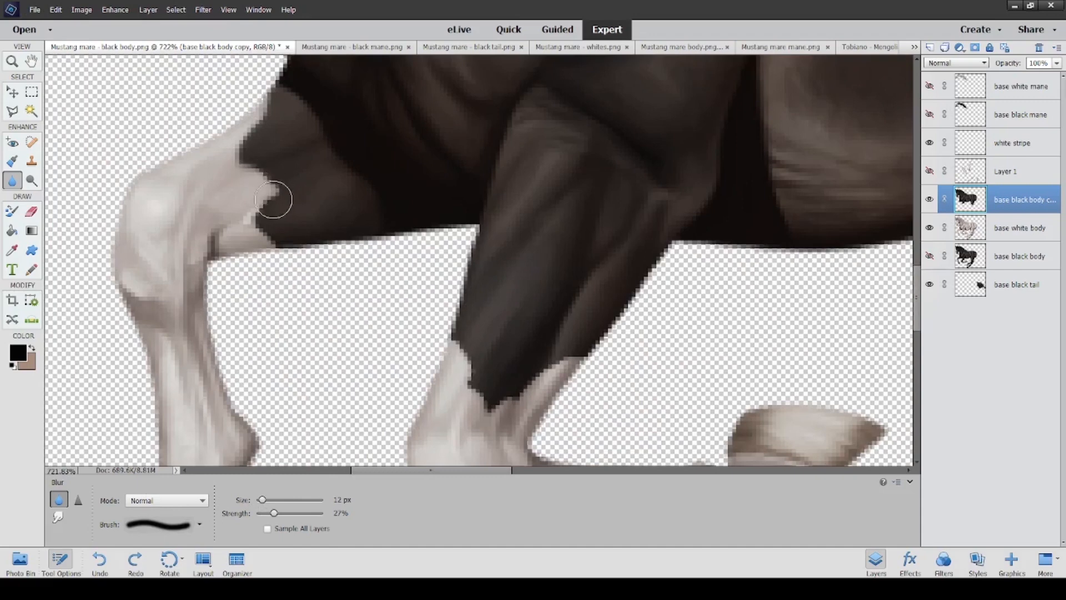
Step: Blur the white marking edges on the bent foreleg and hind leg of the black body copy, and review the horse at 100% zoom
scroll(361, 297, down, 2)
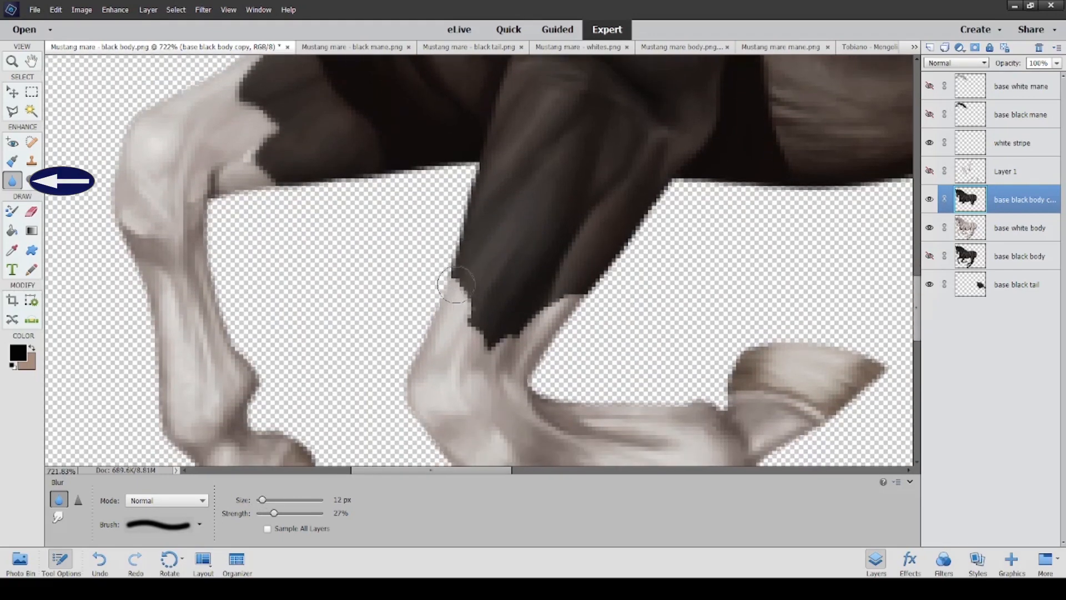
mouse_move(475, 321)
mouse_down()
mouse_move(501, 345)
mouse_move(559, 299)
mouse_move(605, 288)
mouse_up()
drag(505, 471, 636, 471)
scroll(516, 298, down, 2)
mouse_move(452, 294)
mouse_down()
mouse_move(485, 291)
mouse_move(509, 324)
mouse_up()
mouse_move(573, 342)
mouse_down()
mouse_move(611, 311)
mouse_move(633, 322)
mouse_up()
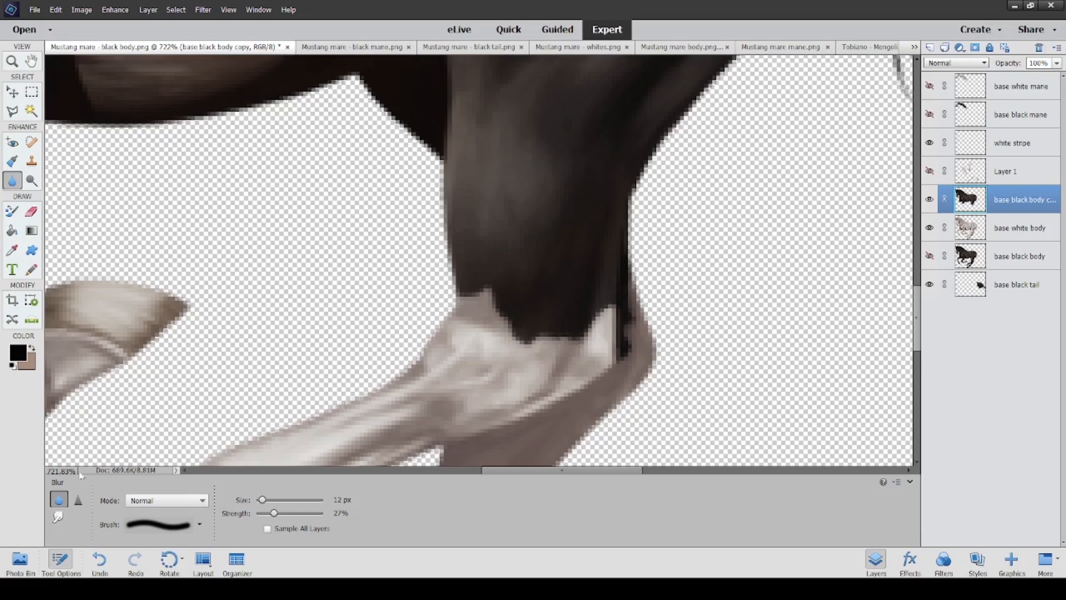
drag(76, 471, 34, 482)
text(100)
key(Return)
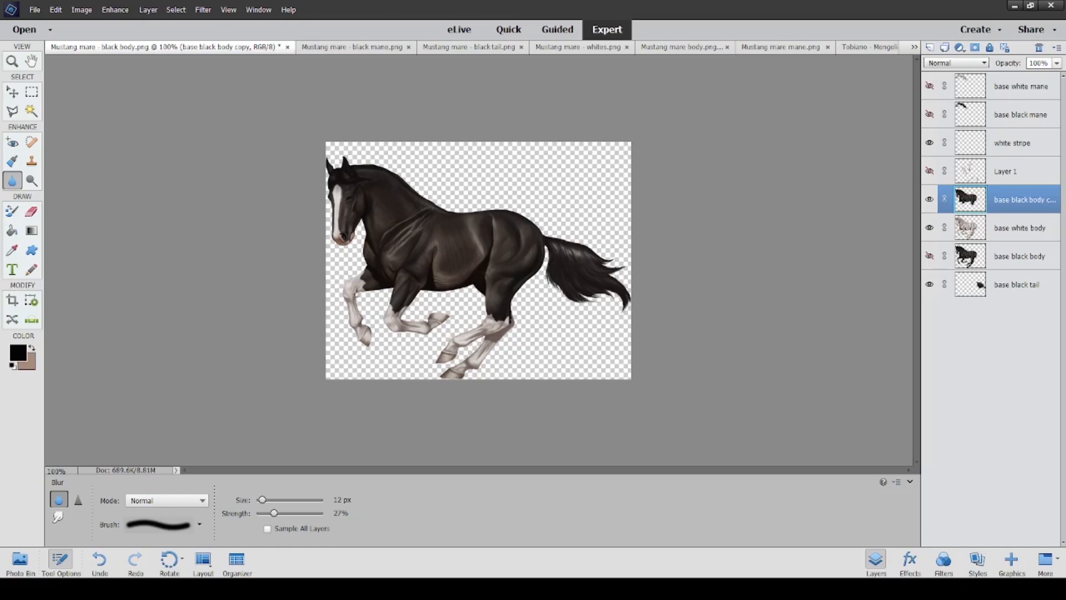
Step: Blur the outstretched foreleg's marking edge once more to soften it, and review the horse at 100% zoom
scroll(349, 287, up, 5)
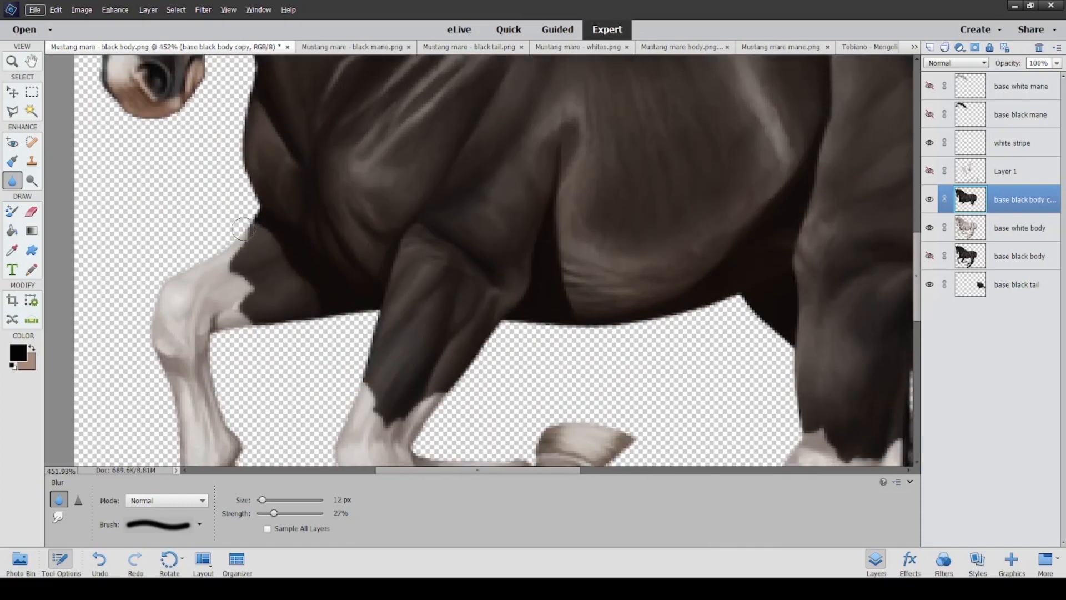
mouse_move(247, 239)
mouse_down()
mouse_move(234, 269)
mouse_move(253, 286)
mouse_up()
drag(76, 471, 42, 472)
text(100)
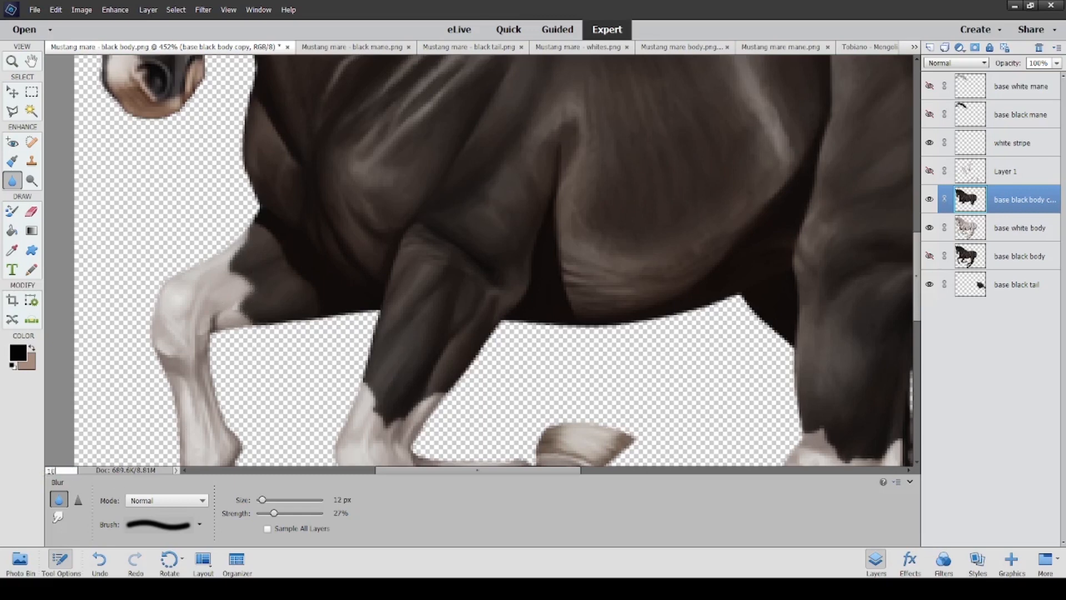
key(Return)
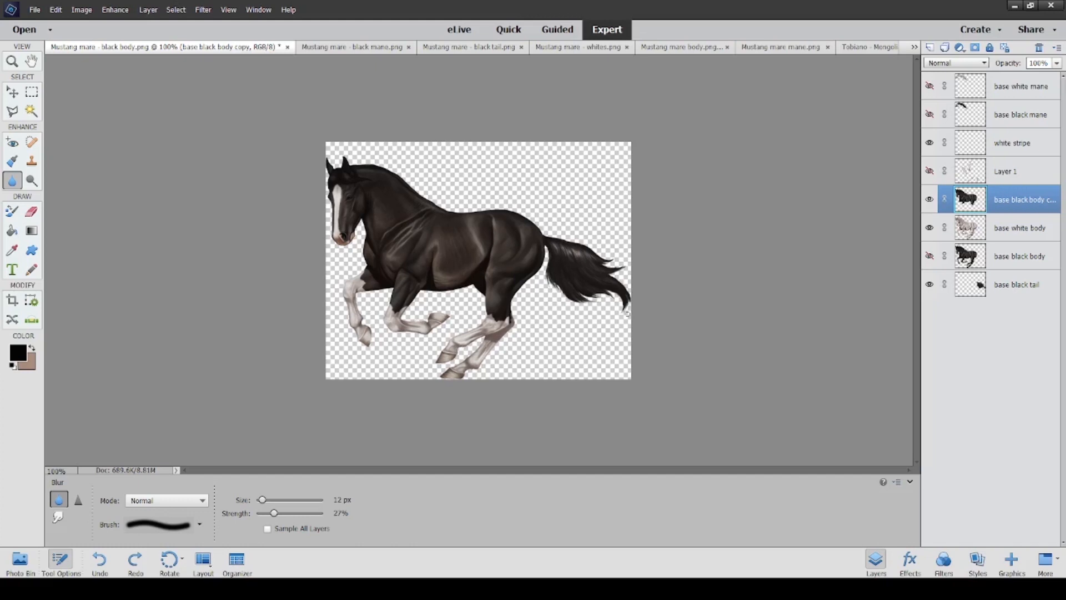
Step: Show the Layer 1 markings, then rotate and scale them to 92.88% so the white patch lies over the horse's barrel
click(937, 172)
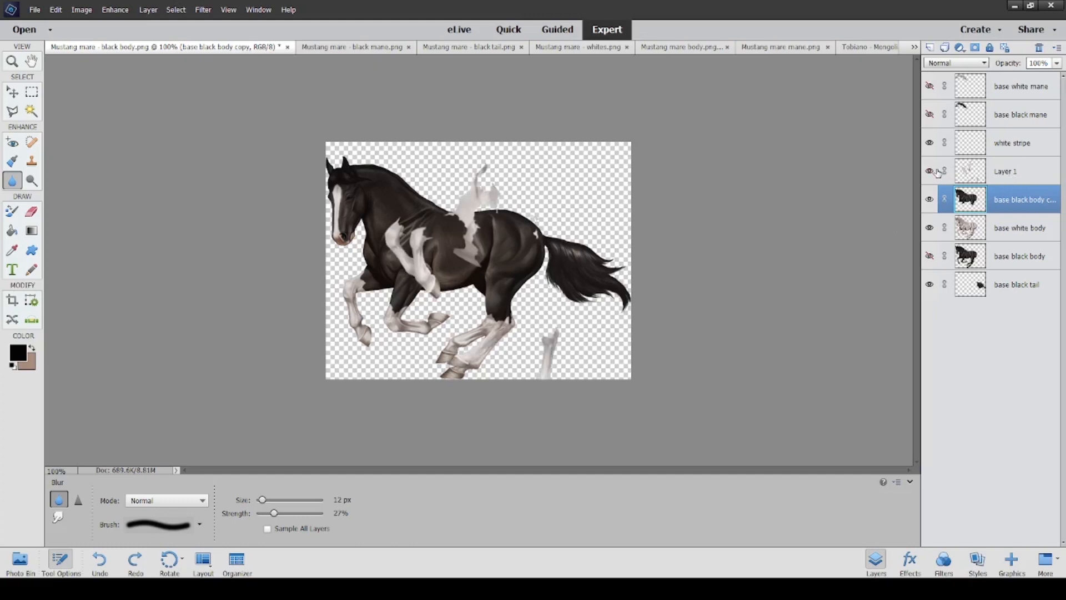
key(v)
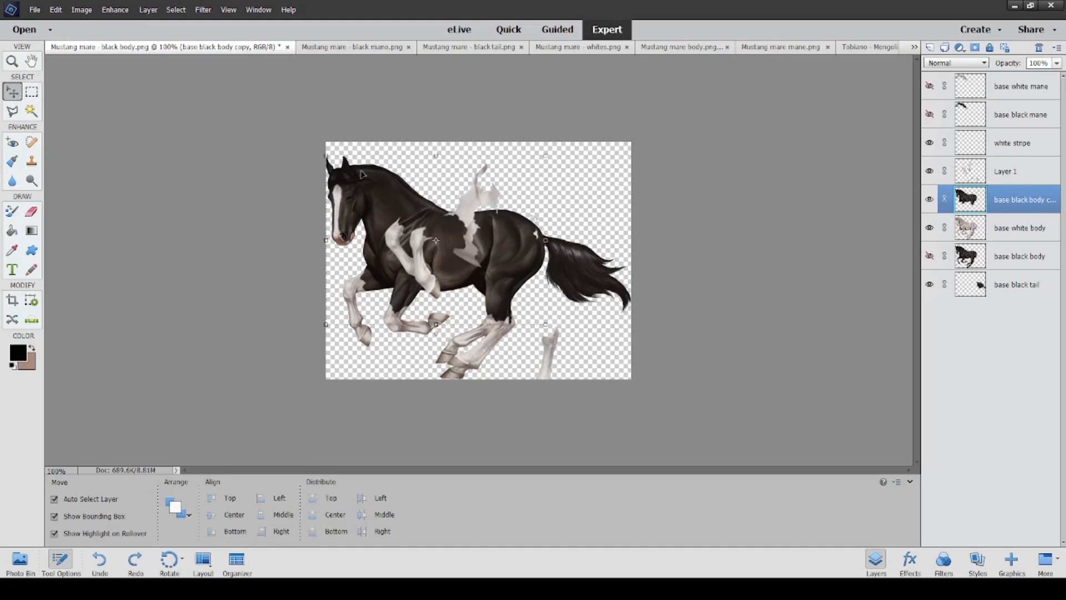
click(488, 211)
drag(550, 243, 492, 180)
drag(442, 206, 425, 234)
drag(611, 324, 587, 316)
drag(562, 278, 555, 309)
drag(419, 226, 432, 239)
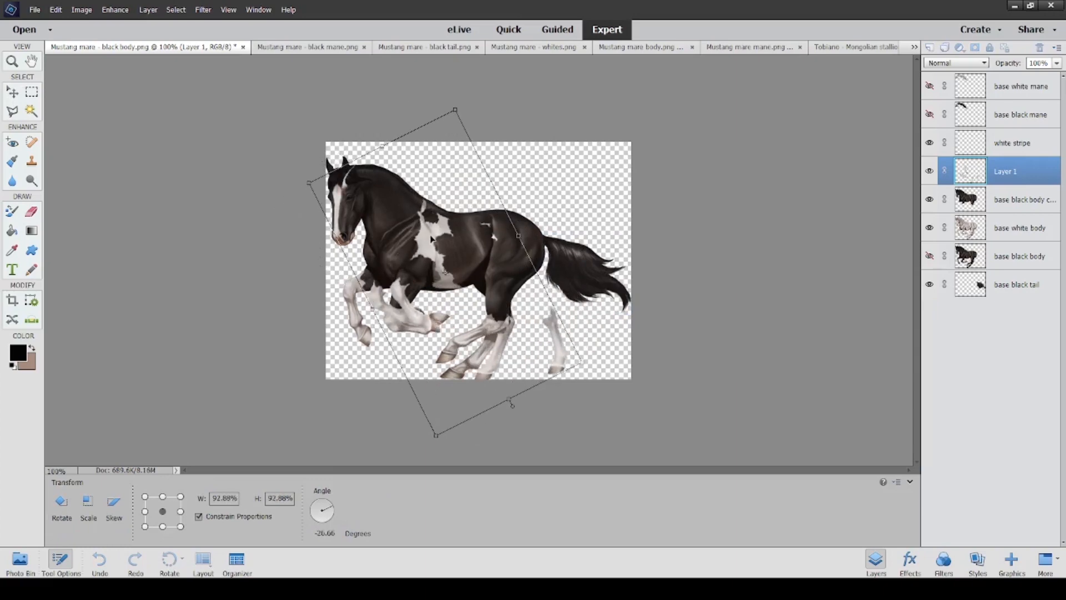
Step: Fine-tune Layer 1's tilt over the barrel, stretch its height, widen it to 108.46%, and apply the transform
drag(560, 187, 559, 191)
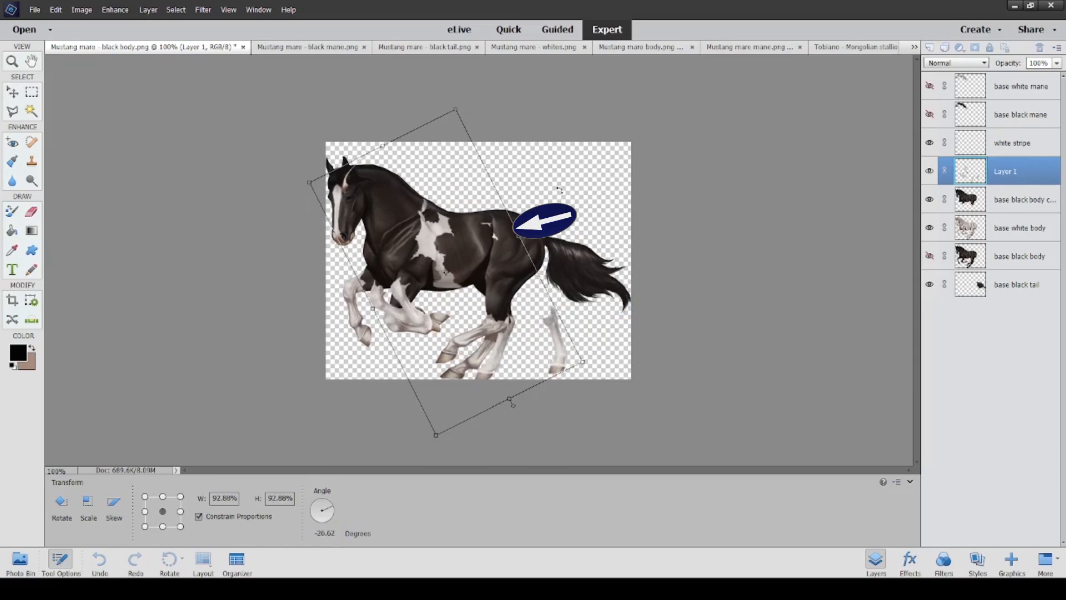
drag(576, 174, 576, 179)
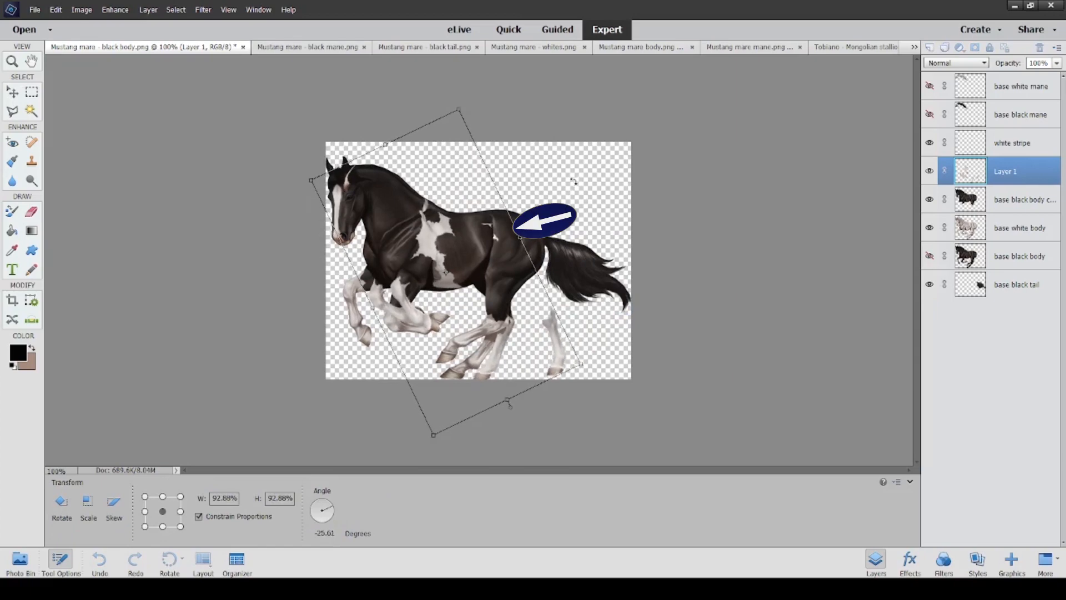
drag(385, 143, 371, 115)
drag(429, 219, 436, 235)
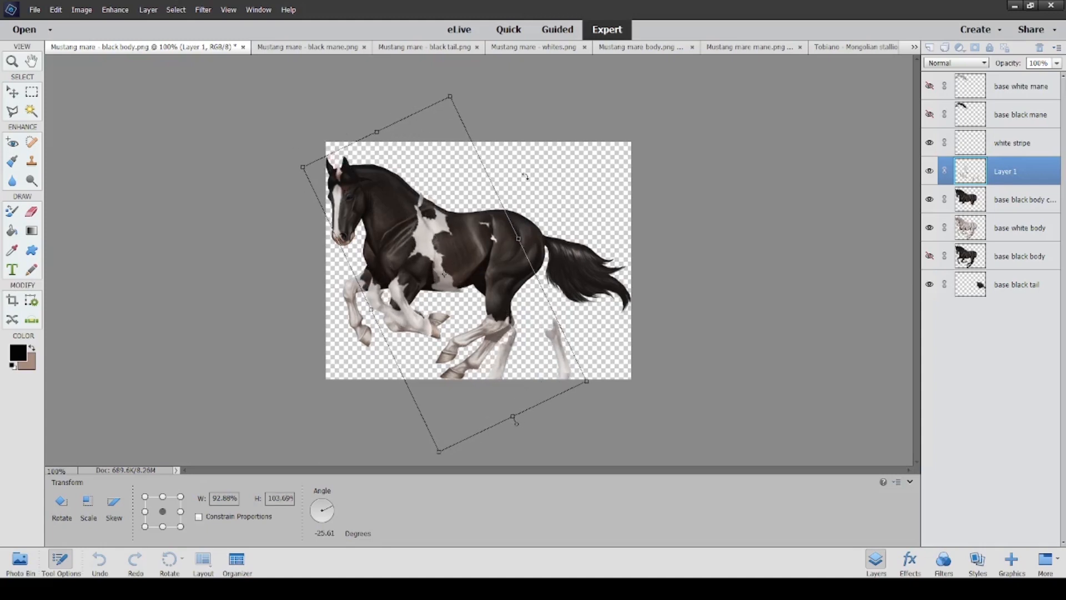
drag(518, 237, 544, 225)
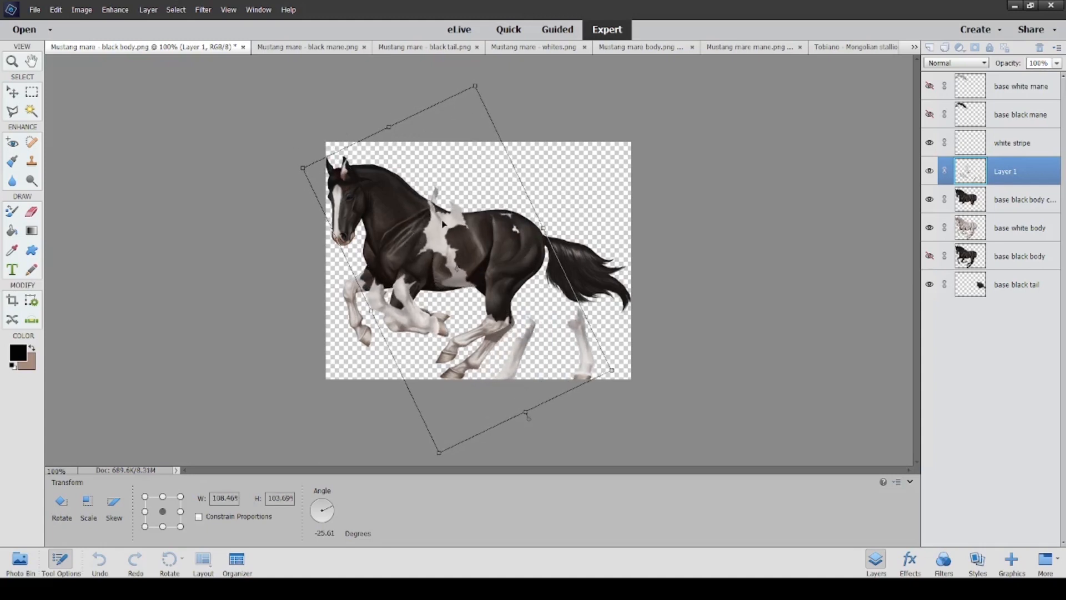
drag(444, 224, 434, 231)
drag(553, 175, 571, 172)
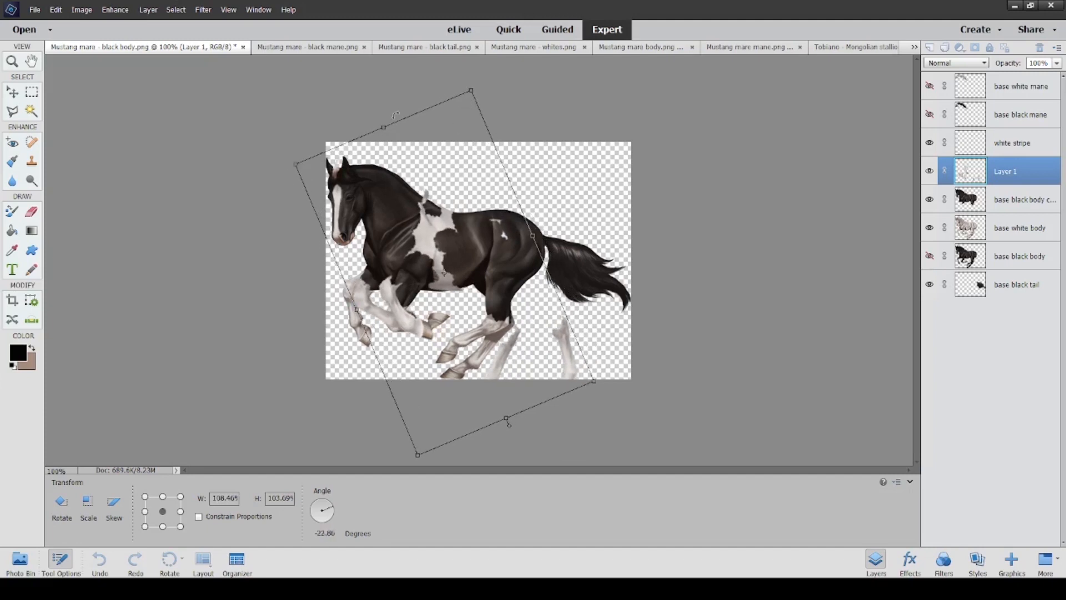
drag(387, 129, 424, 143)
key(Return)
Step: Trace the front lower edge of the barrel marking on the base black body copy with a 1 px eraser
click(1024, 199)
click(32, 212)
scroll(435, 275, up, 10)
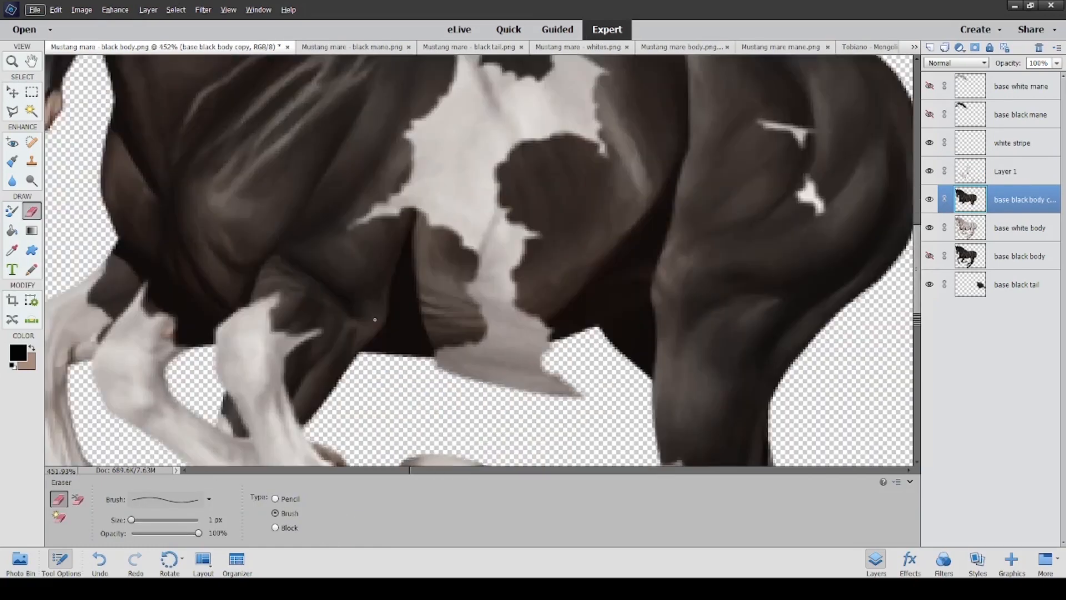
mouse_move(457, 386)
mouse_down()
mouse_move(501, 364)
mouse_move(512, 265)
mouse_move(447, 213)
mouse_up()
Step: Rotate Layer 1 to 30.77 degrees, scale it to 114.01%, reposition its patch over the barrel, and apply the transform
scroll(436, 244, down, 10)
click(1006, 172)
key(ctrl+t)
drag(522, 89, 583, 100)
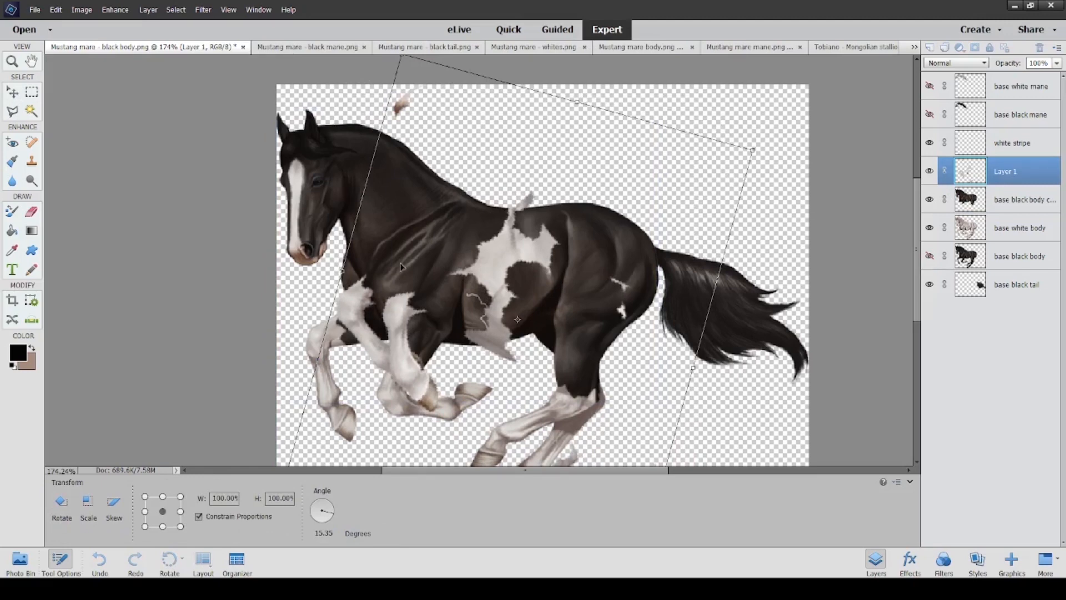
scroll(595, 155, down, 3)
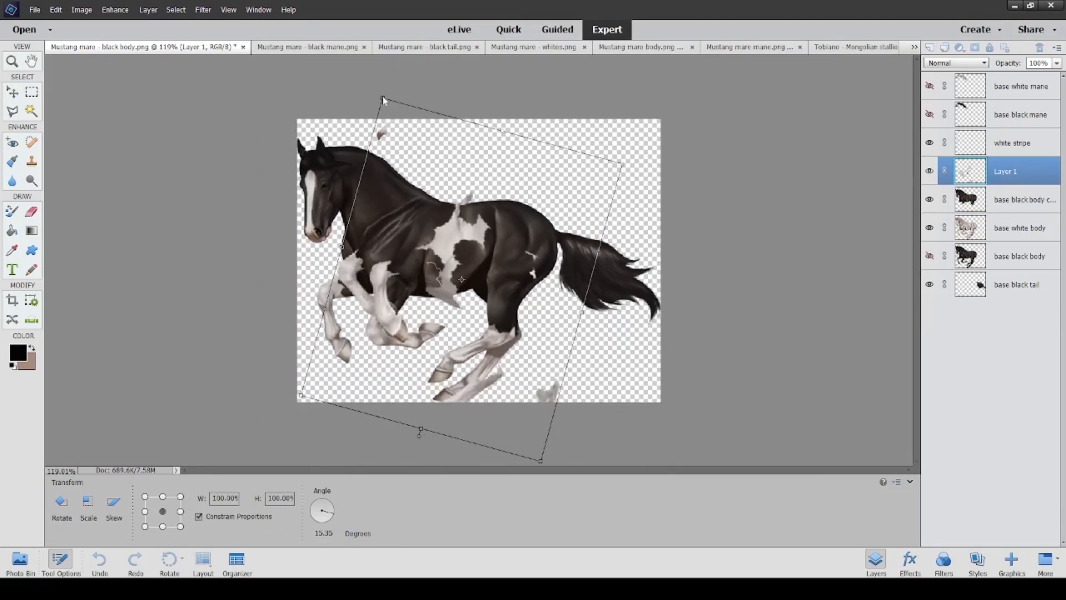
drag(382, 97, 360, 47)
drag(445, 219, 459, 241)
drag(615, 97, 657, 142)
drag(456, 235, 439, 253)
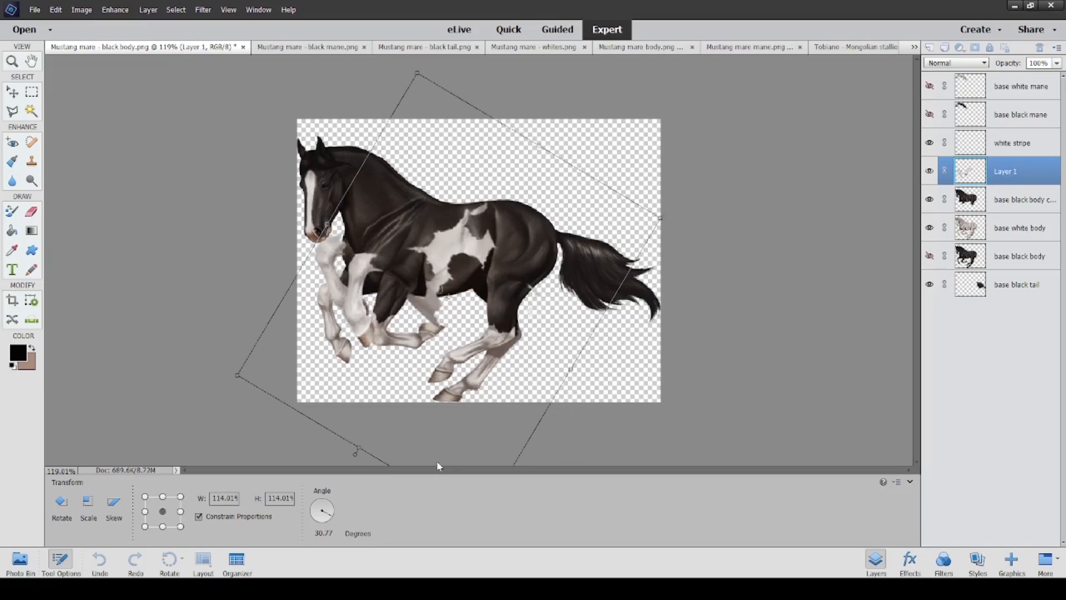
key(Return)
Step: Trace a pointed spur behind the shoulder on the base black body copy with a 1 px eraser
scroll(413, 248, up, 10)
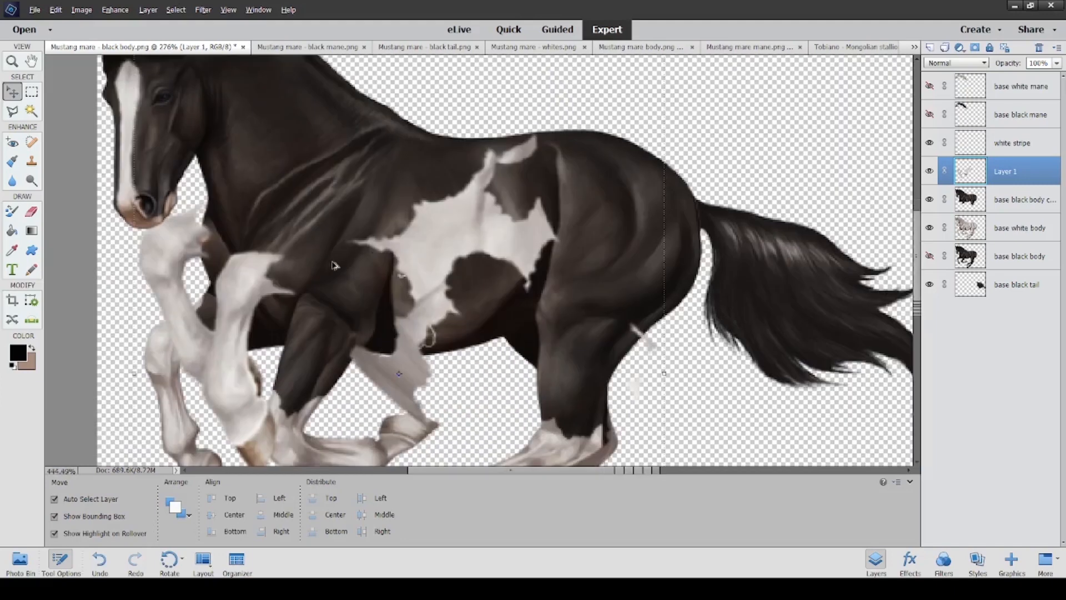
click(1008, 207)
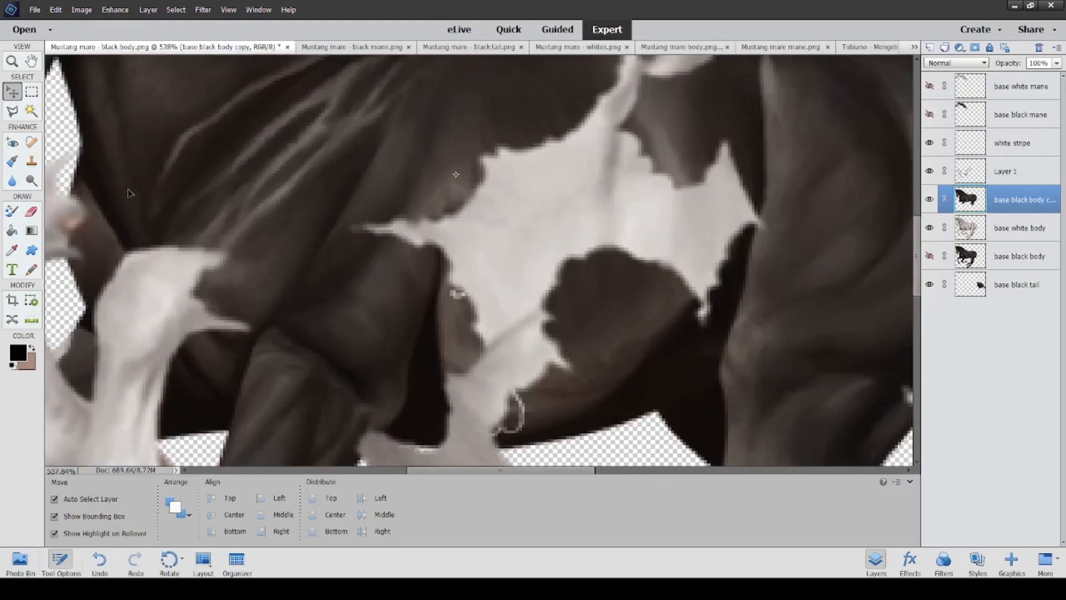
key(e)
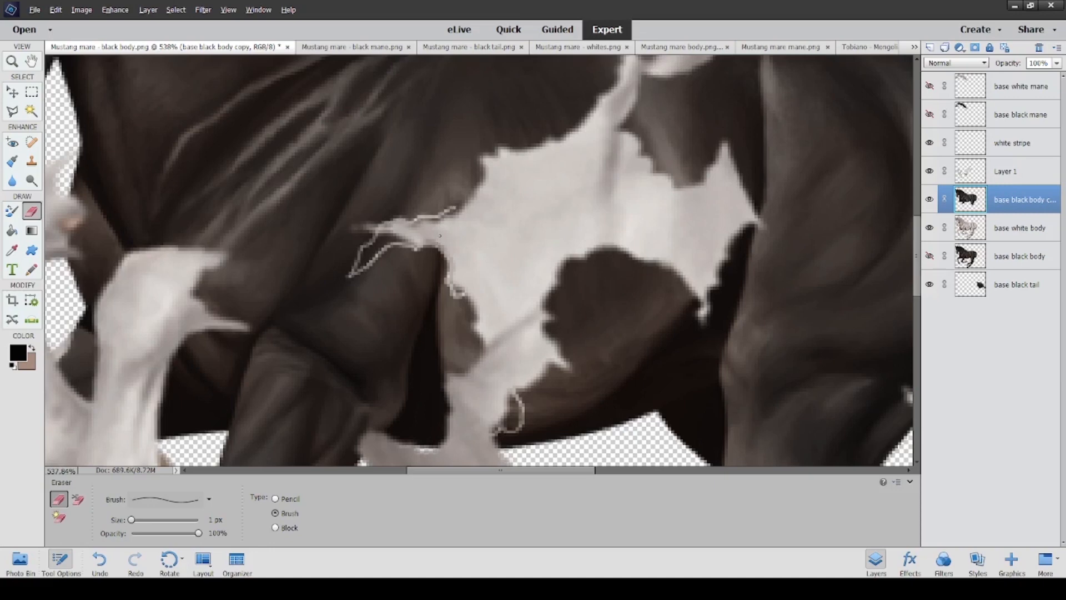
key(ctrl+0)
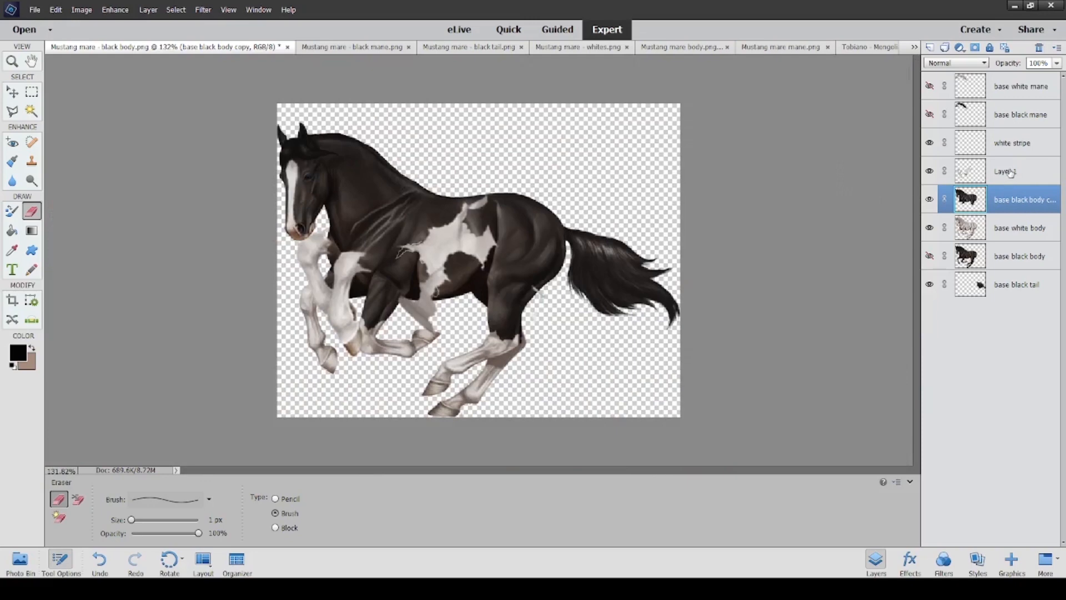
Step: Rotate and move Layer 1 again so its white patch runs from the withers down to the belly
click(1011, 173)
key(v)
drag(446, 251, 492, 249)
drag(598, 81, 471, 115)
drag(444, 276, 446, 238)
drag(560, 177, 550, 200)
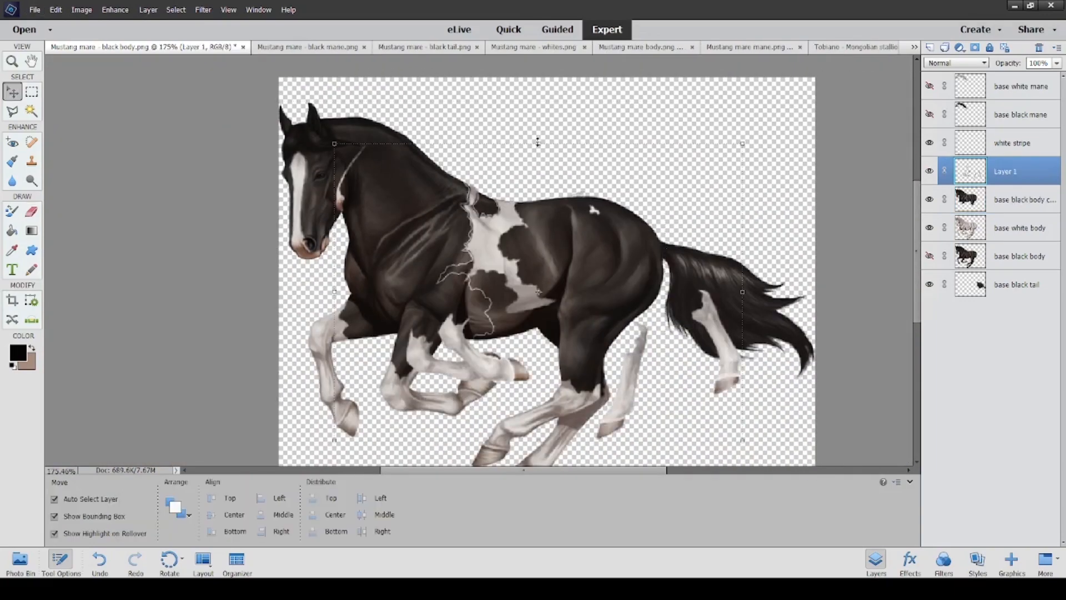
drag(535, 139, 543, 161)
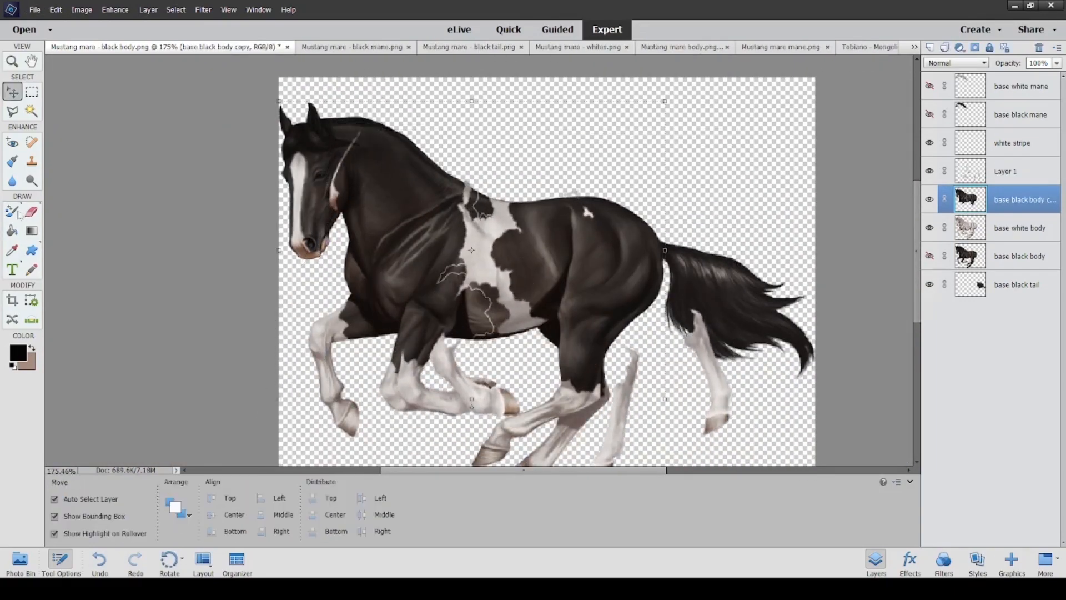
Step: Erase the black inside the traced outline along the belly and lower barrel of the black body copy with a 4 px brush
scroll(444, 342, up, 3)
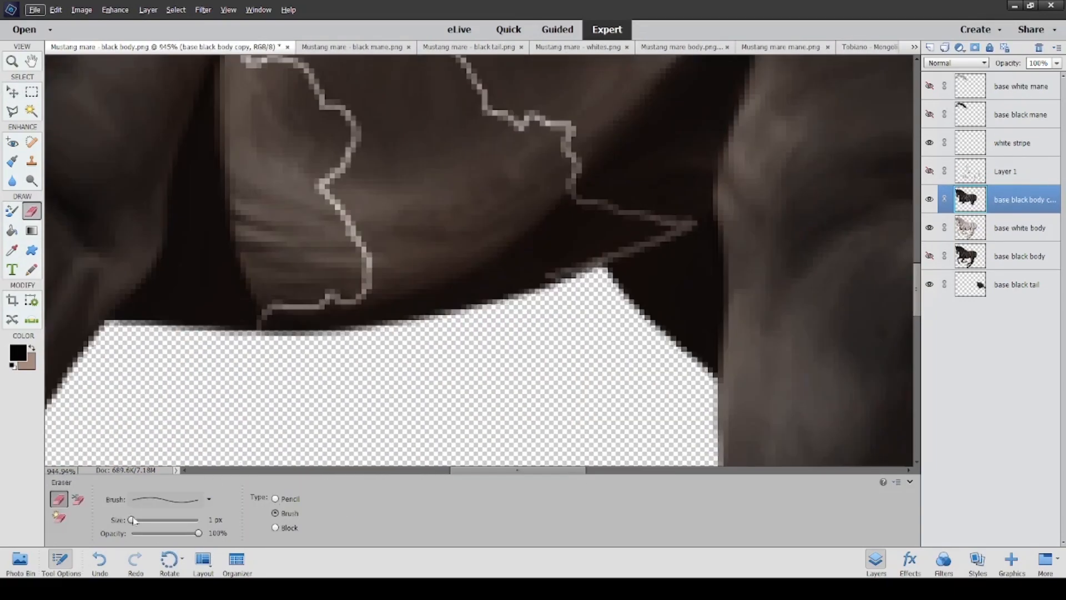
drag(266, 319, 460, 281)
scroll(284, 254, up, 3)
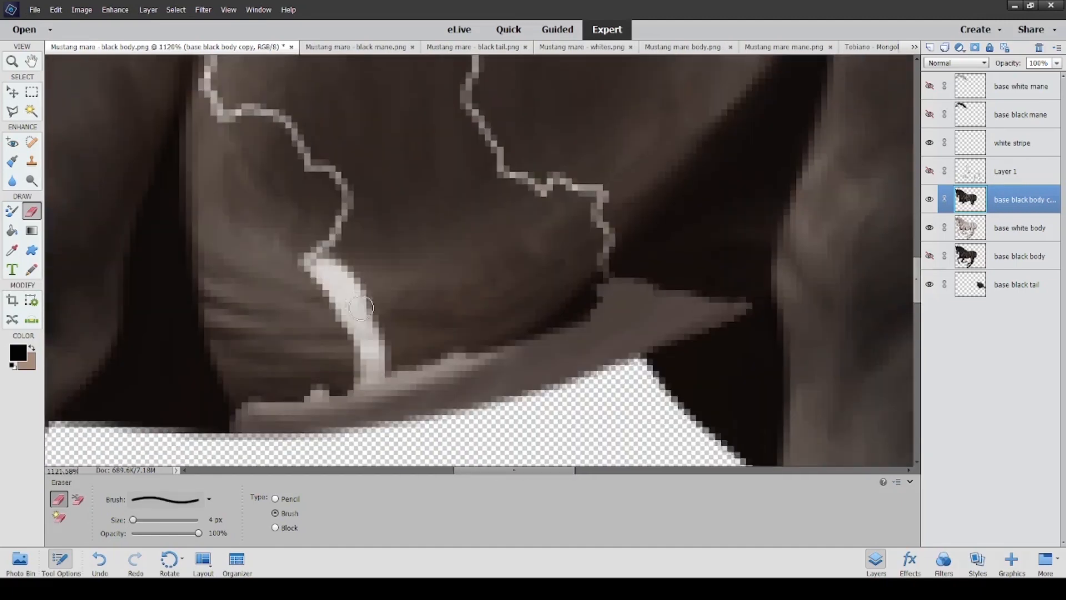
mouse_move(444, 334)
mouse_down()
mouse_move(594, 328)
mouse_move(333, 273)
mouse_move(474, 136)
mouse_up()
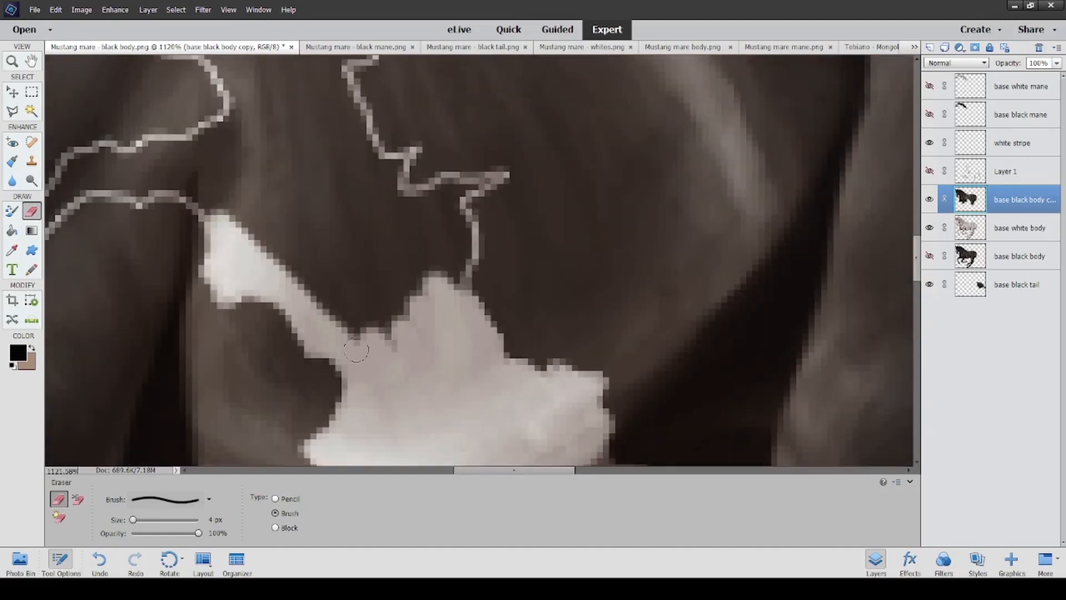
drag(261, 311, 439, 194)
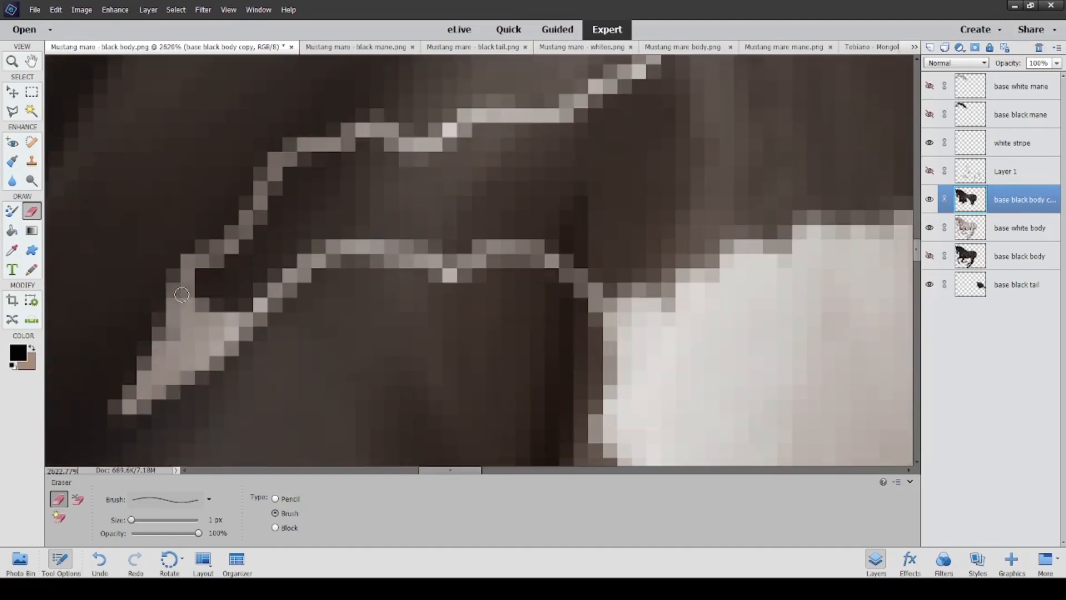
Step: Erase the black inside the outlined spur, upper barrel and withers, using eraser sizes between 1 and 6 px
mouse_move(182, 294)
mouse_down()
mouse_move(311, 155)
mouse_move(733, 281)
mouse_up()
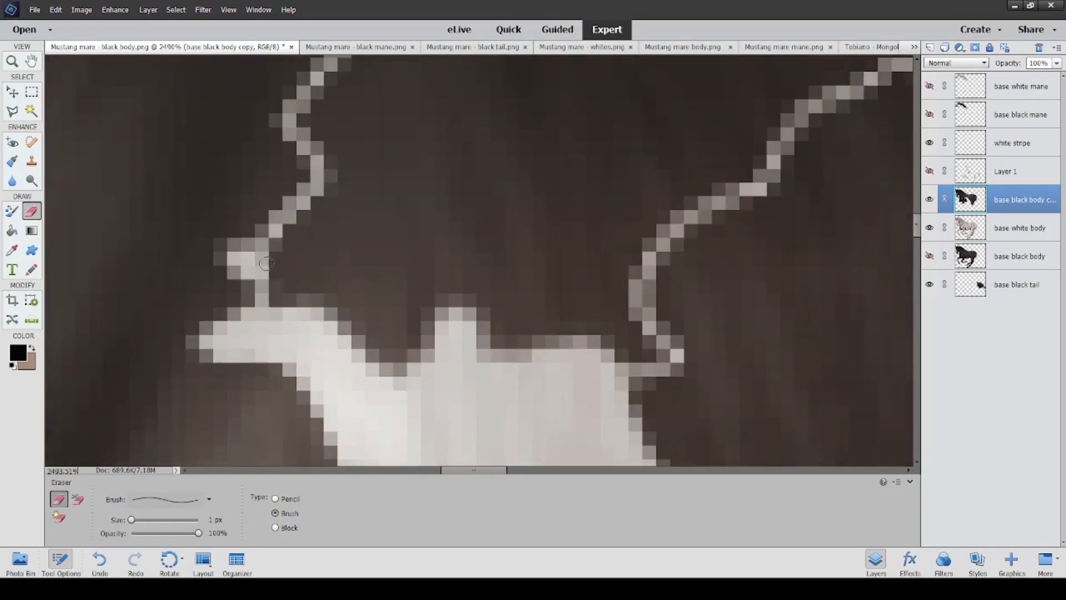
drag(278, 316, 286, 228)
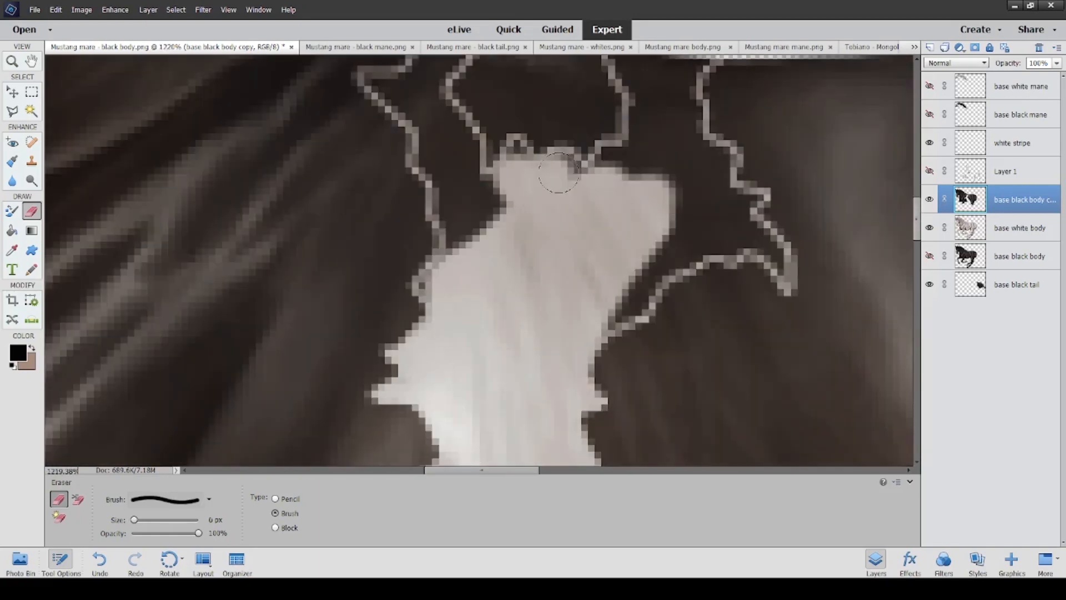
drag(638, 167, 733, 250)
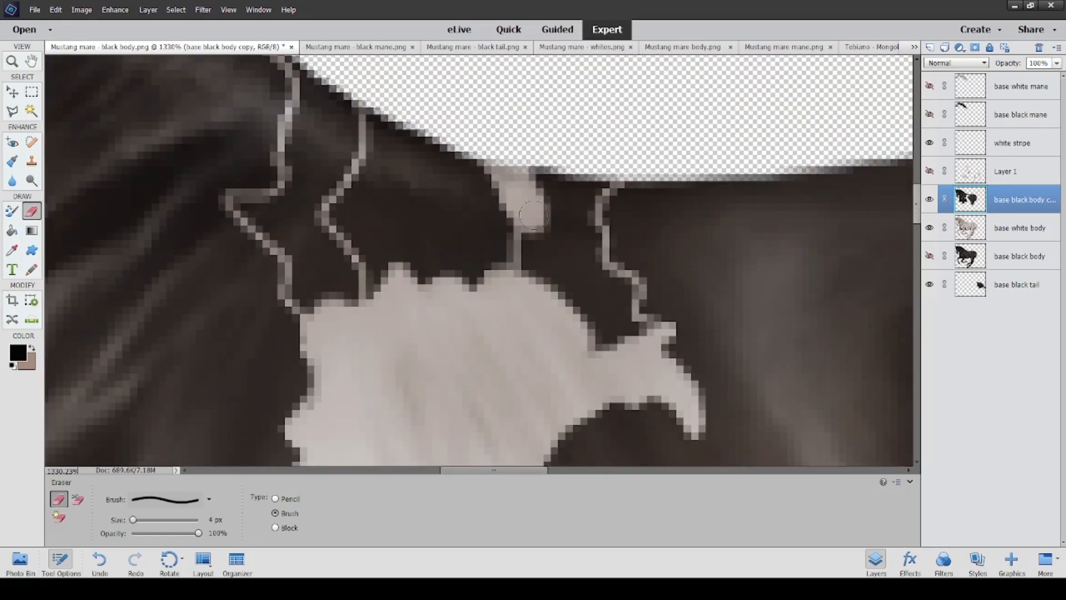
drag(639, 344, 624, 279)
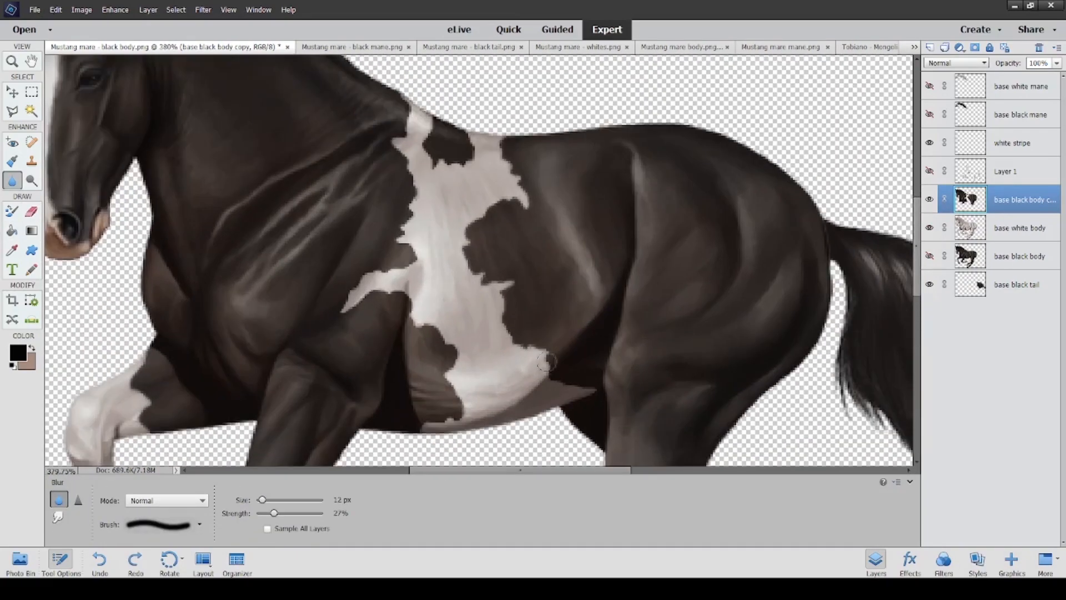
Step: Blur the edges of the barrel marking with a 12 px brush at 27% strength, and review the horse at 100% zoom
drag(547, 362, 550, 374)
mouse_move(431, 123)
mouse_down()
mouse_move(432, 131)
mouse_move(465, 110)
mouse_up()
scroll(382, 328, down, 14)
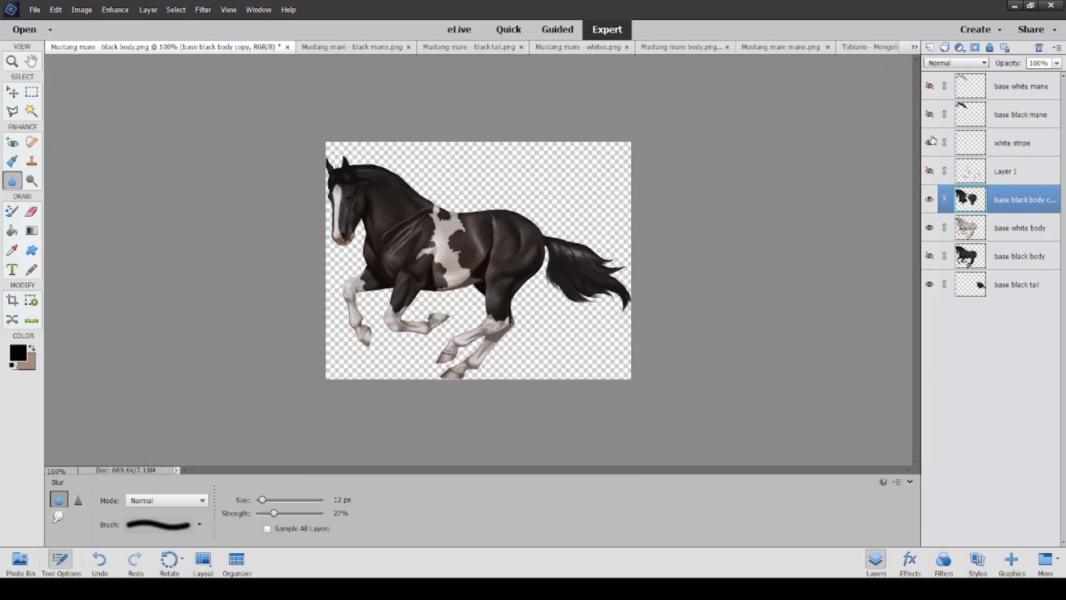
Step: Show both mane layers and erase the base white mane with a 31 px brush except for the tuft at the withers
click(930, 115)
click(930, 86)
scroll(380, 169, up, 13)
scroll(379, 169, up, 1)
key(e)
click(1016, 92)
drag(328, 229, 211, 256)
mouse_move(239, 183)
mouse_down()
mouse_move(344, 116)
mouse_move(500, 209)
mouse_move(527, 261)
mouse_move(506, 292)
mouse_move(583, 260)
mouse_up()
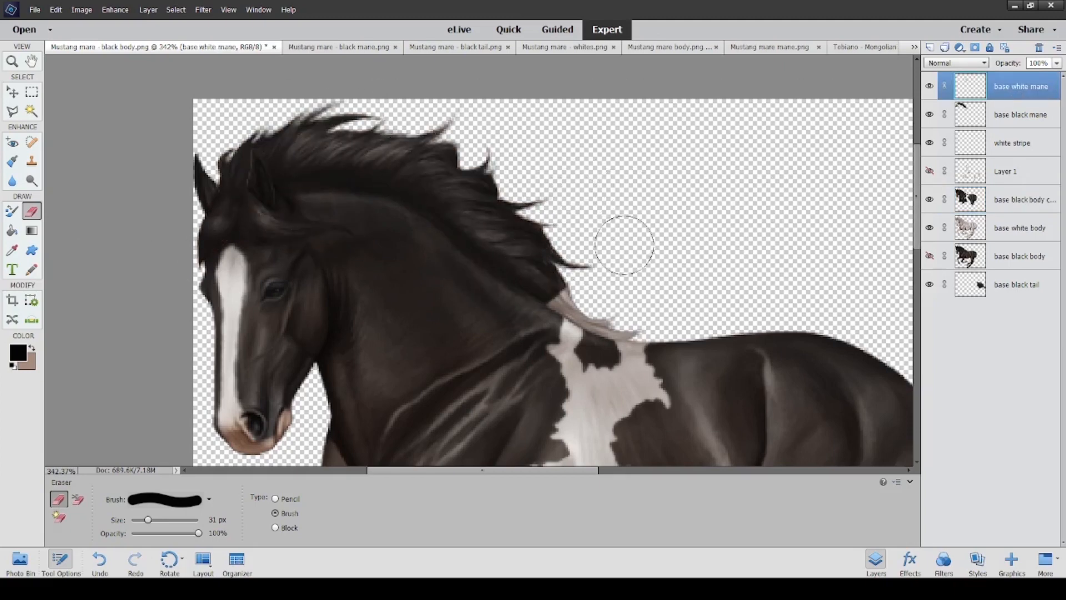
Step: Fill the base white mane layer's background with black to check for leftover specks, and undo the fill
click(12, 230)
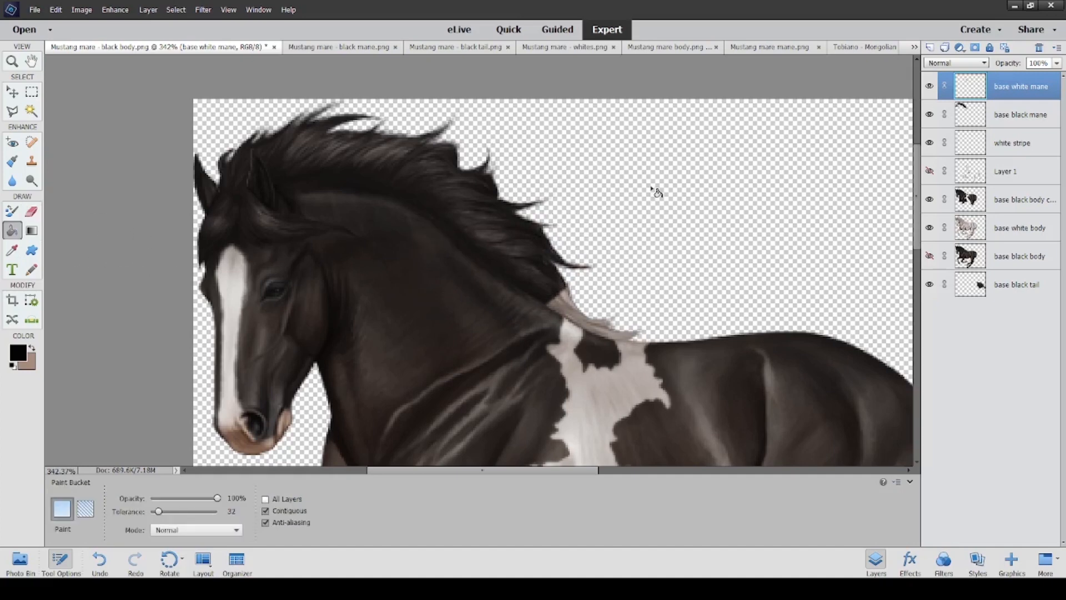
click(649, 200)
scroll(701, 344, up, 3)
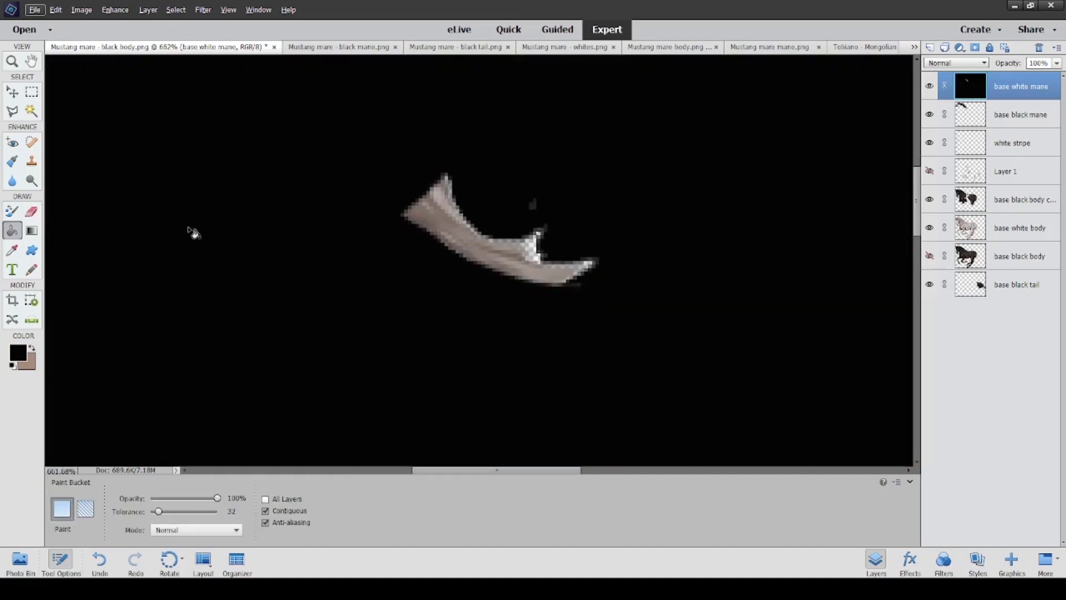
key(e)
click(135, 521)
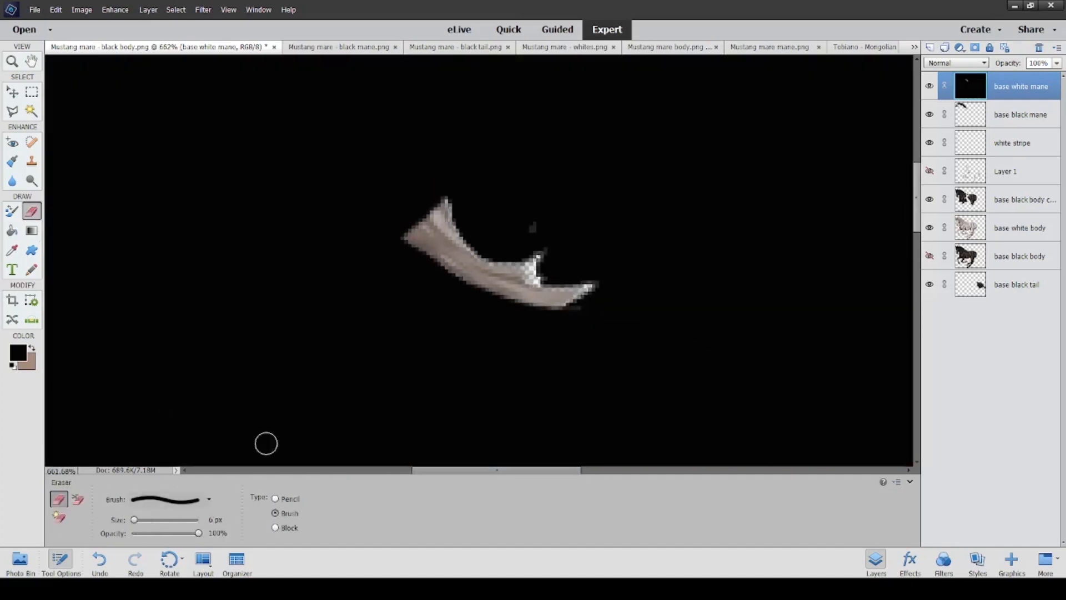
key(ctrl+z)
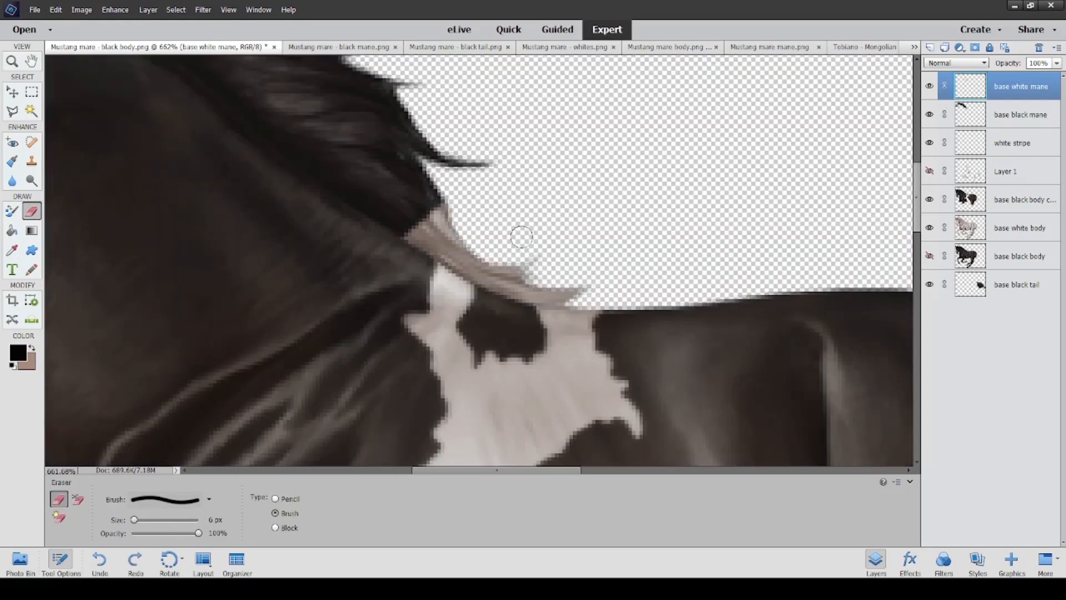
Step: Fill the base black mane layer's background with black and hide the base white mane layer
click(979, 115)
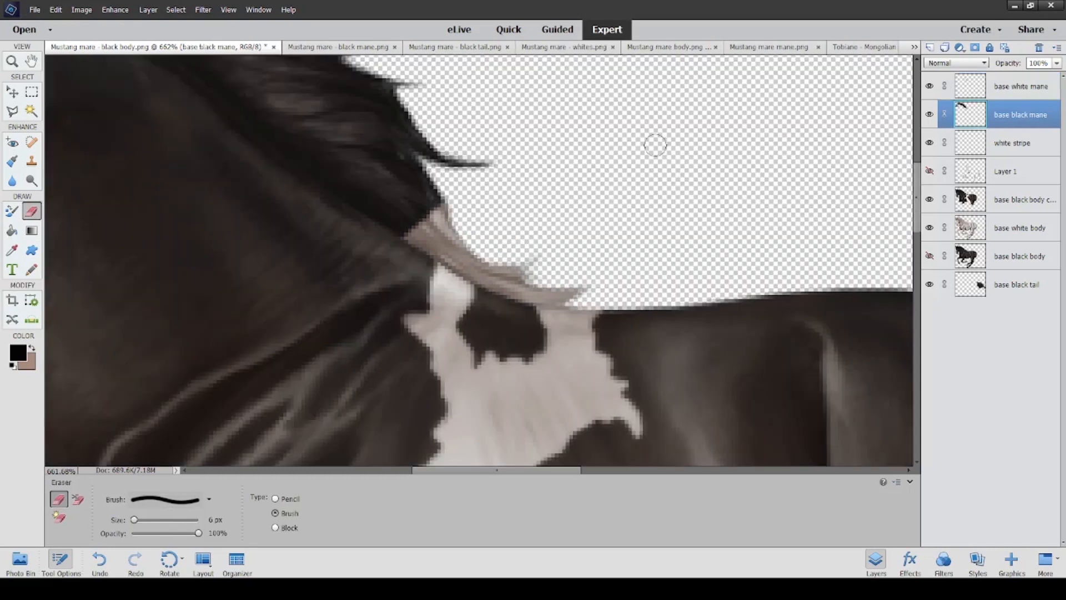
click(11, 230)
click(682, 146)
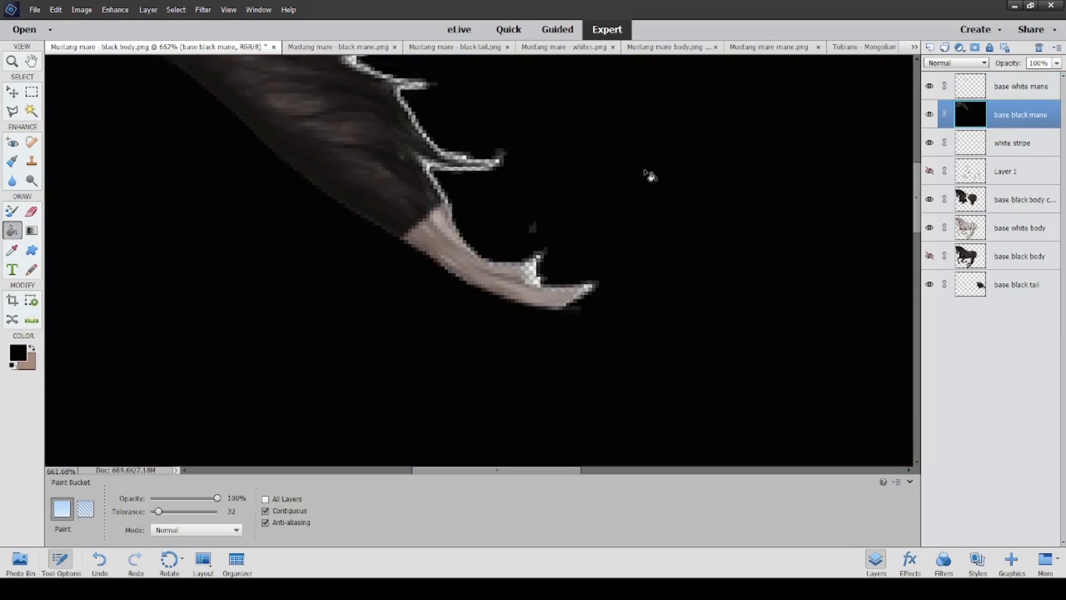
click(929, 87)
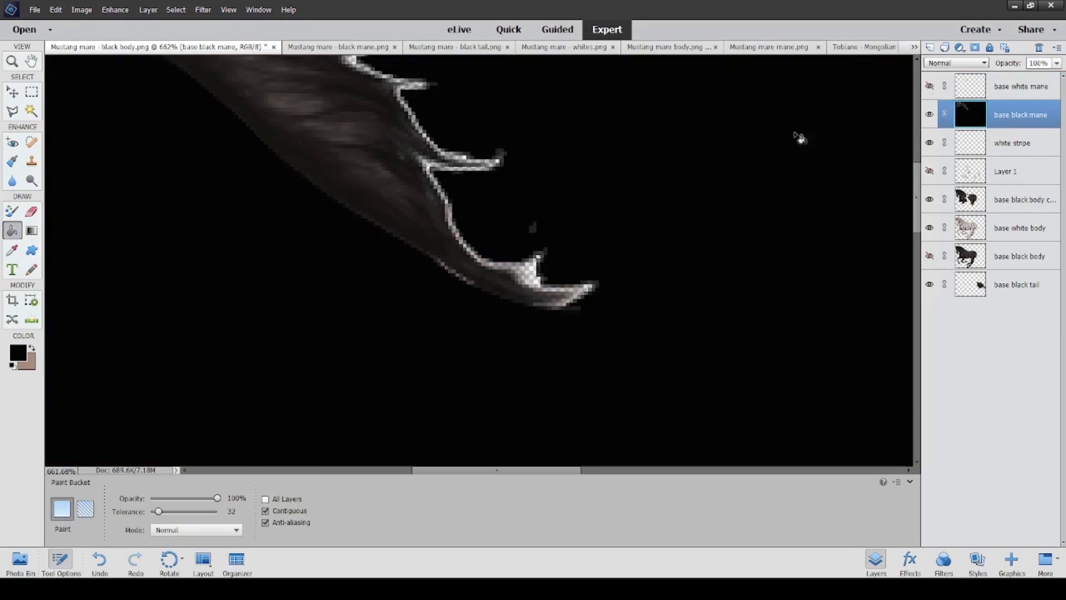
Step: Undo the black background fill on the base black mane layer and restore the base white mane layer's visibility
scroll(543, 255, up, 2)
scroll(493, 269, up, 7)
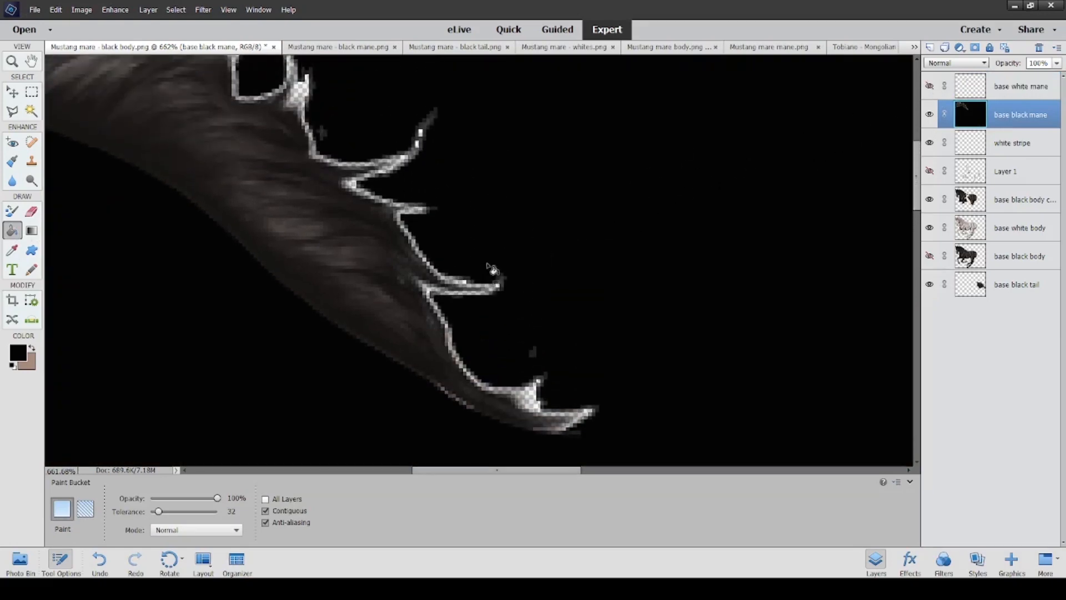
scroll(499, 280, down, 6)
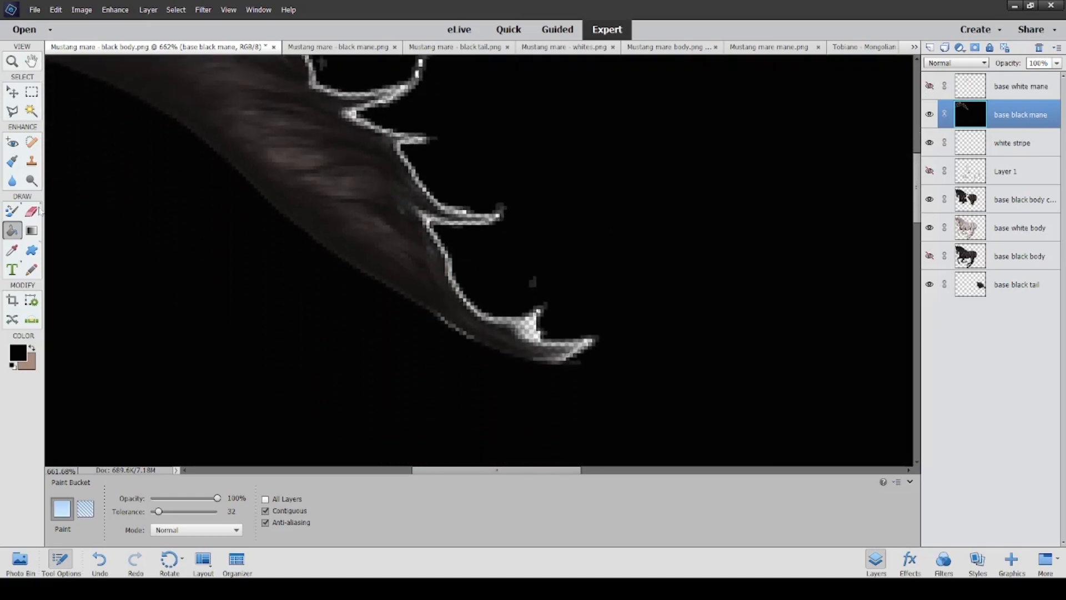
key(e)
key(ctrl+z)
key(ctrl+z)
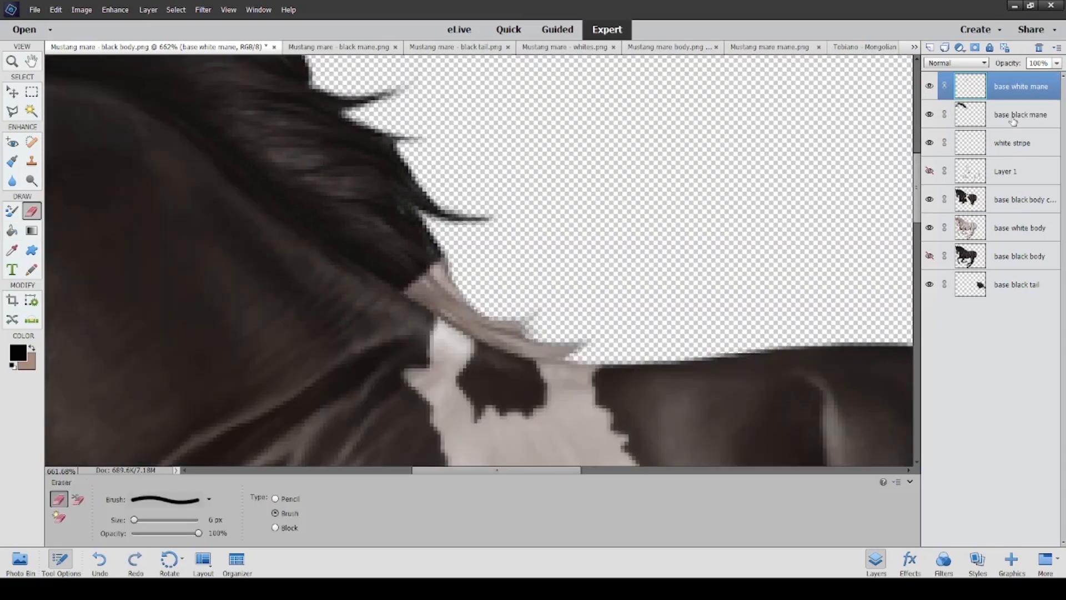
Step: Fill the base black mane layer's background with black to inspect the mane edges, and undo the fill
click(1014, 117)
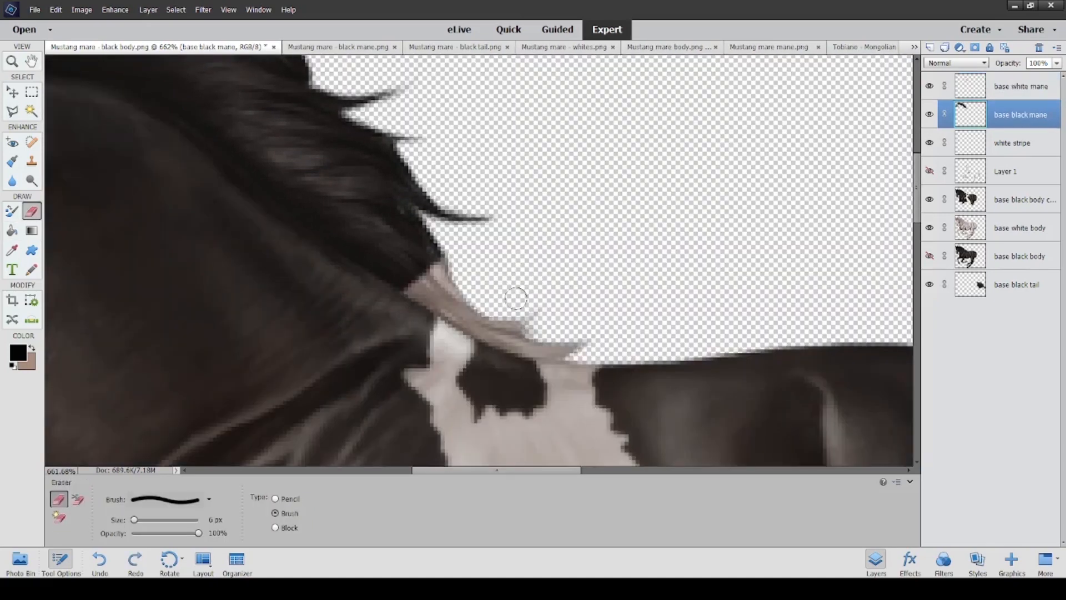
click(17, 232)
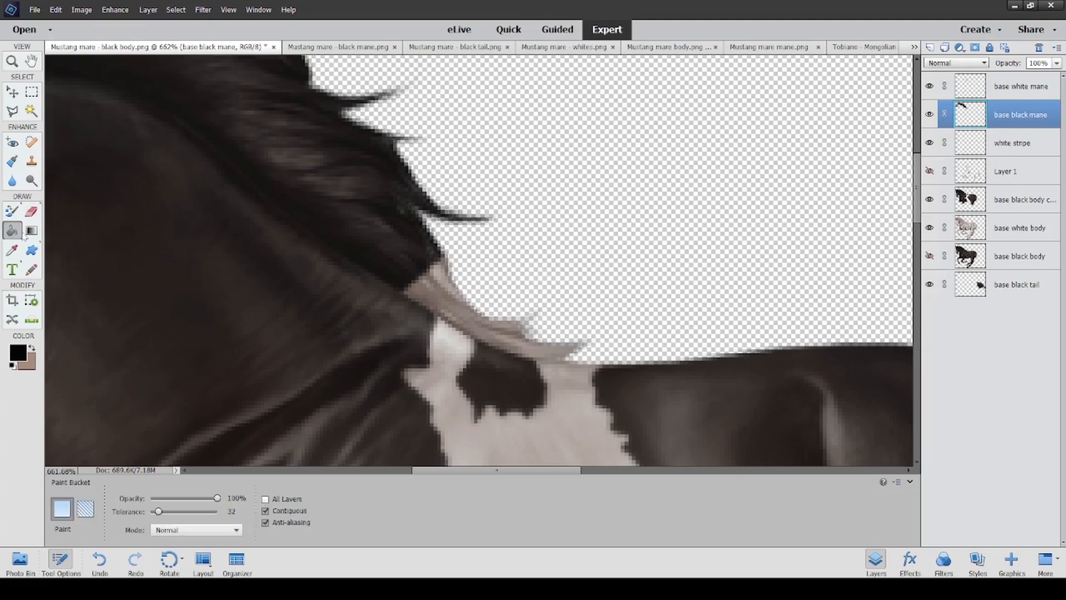
click(630, 175)
scroll(607, 335, down, 3)
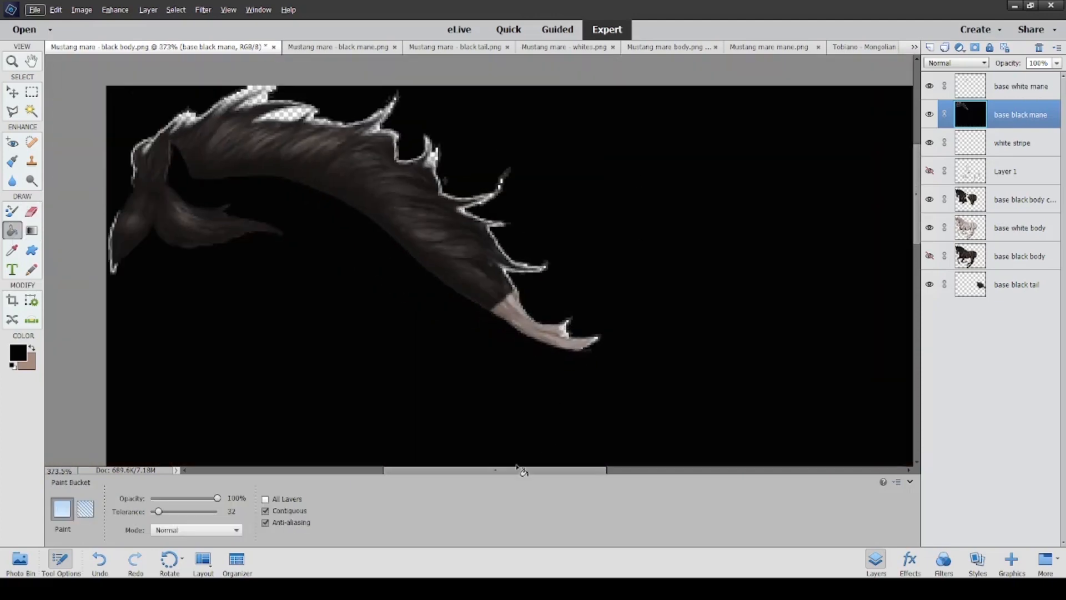
scroll(633, 369, up, 1)
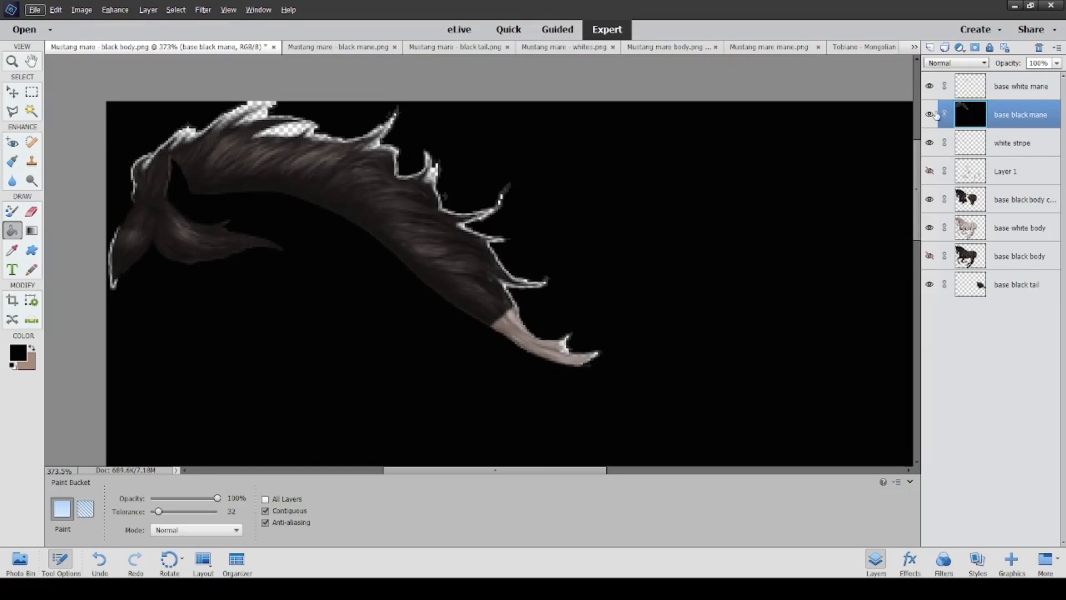
key(ctrl+z)
Step: Trim the base white mane tuft at the withers with a 4 px eraser, leaving a narrow white strip
click(1017, 90)
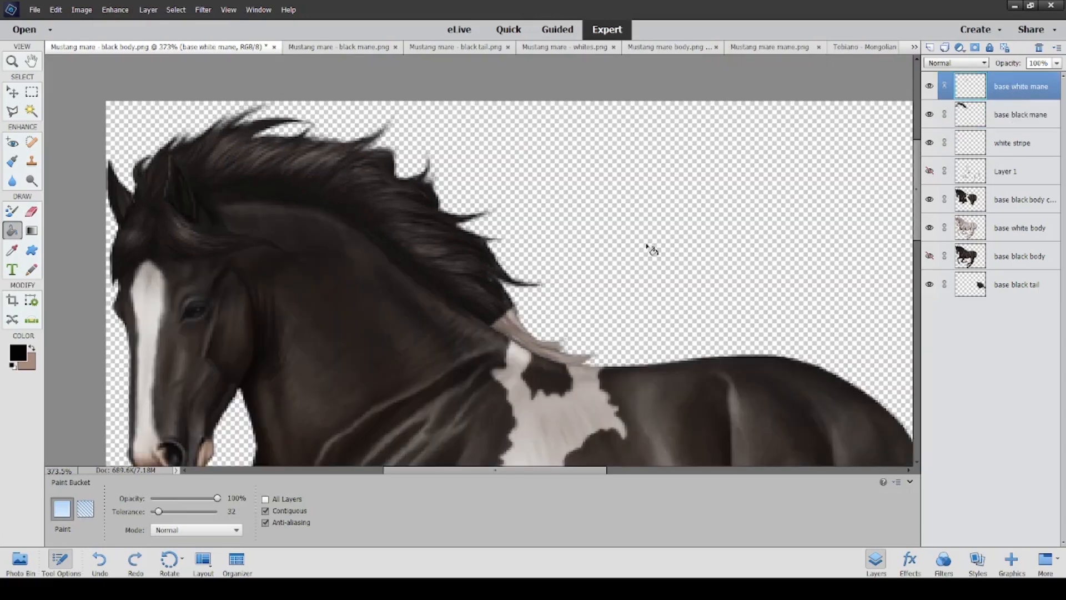
key(e)
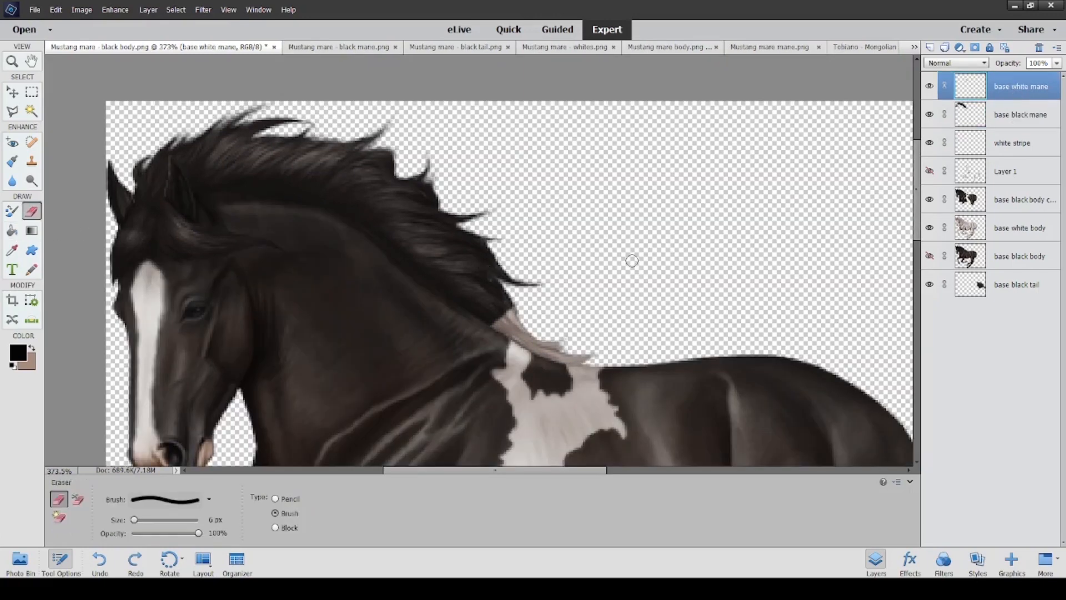
scroll(627, 265, down, 1)
scroll(599, 306, up, 3)
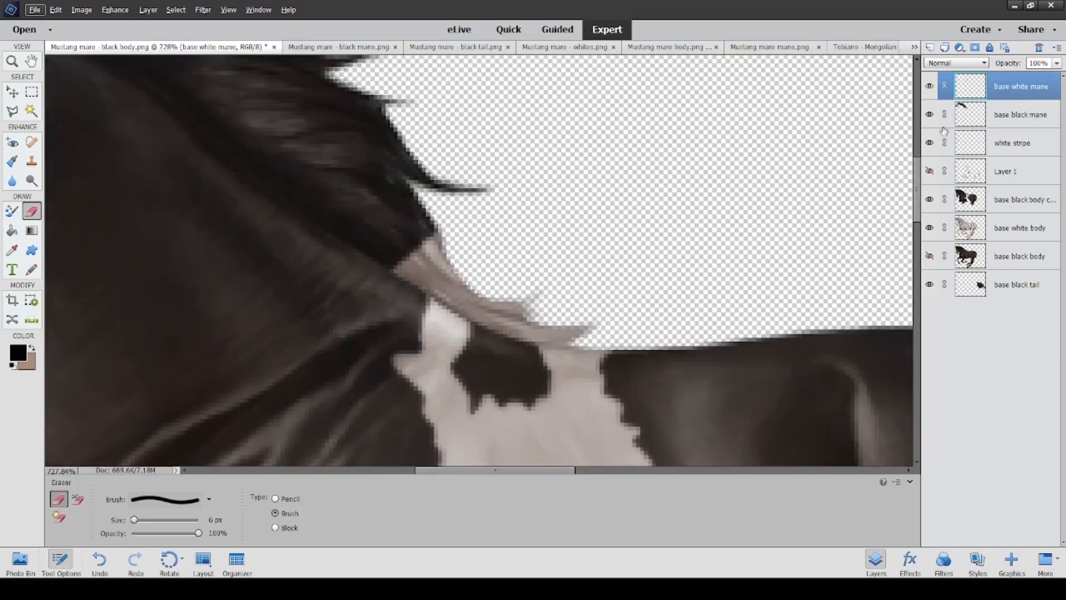
click(930, 88)
click(931, 88)
drag(133, 521, 130, 521)
scroll(386, 287, up, 3)
mouse_move(536, 310)
mouse_down()
mouse_move(499, 285)
mouse_move(577, 318)
mouse_up()
key(bracketright)
key(bracketright)
key(bracketright)
drag(514, 294, 678, 281)
drag(556, 300, 495, 189)
Step: Review the horse at 100% zoom, and erase more along the upper edge of the white mane strip
drag(77, 471, 34, 471)
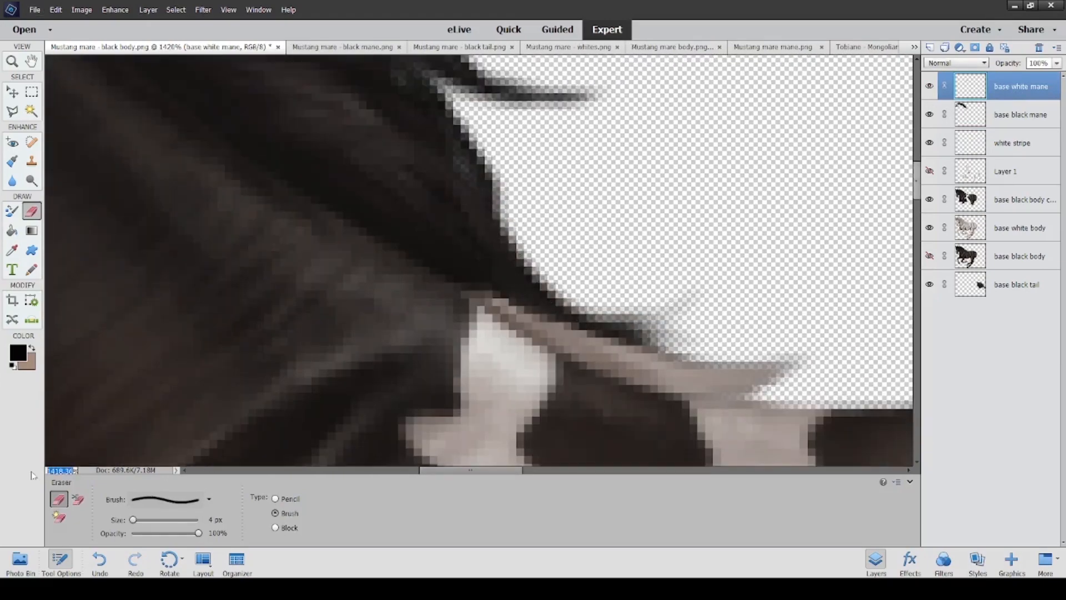
text(100)
key(Return)
scroll(428, 250, up, 10)
mouse_move(656, 320)
mouse_down()
mouse_move(514, 318)
mouse_move(540, 350)
mouse_up()
Step: Toggle off the body layers and test-fill the base white mane layer's background with black, undoing the fill
click(930, 200)
click(930, 228)
key(k)
click(500, 166)
key(e)
key(ctrl+z)
Step: Hide the base black mane layer and test-fill the base white mane background with black to reveal stray pixels, undoing the fill
click(930, 229)
scroll(461, 235, up, 5)
click(930, 228)
click(930, 200)
click(930, 114)
scroll(461, 250, up, 8)
key(k)
click(152, 451)
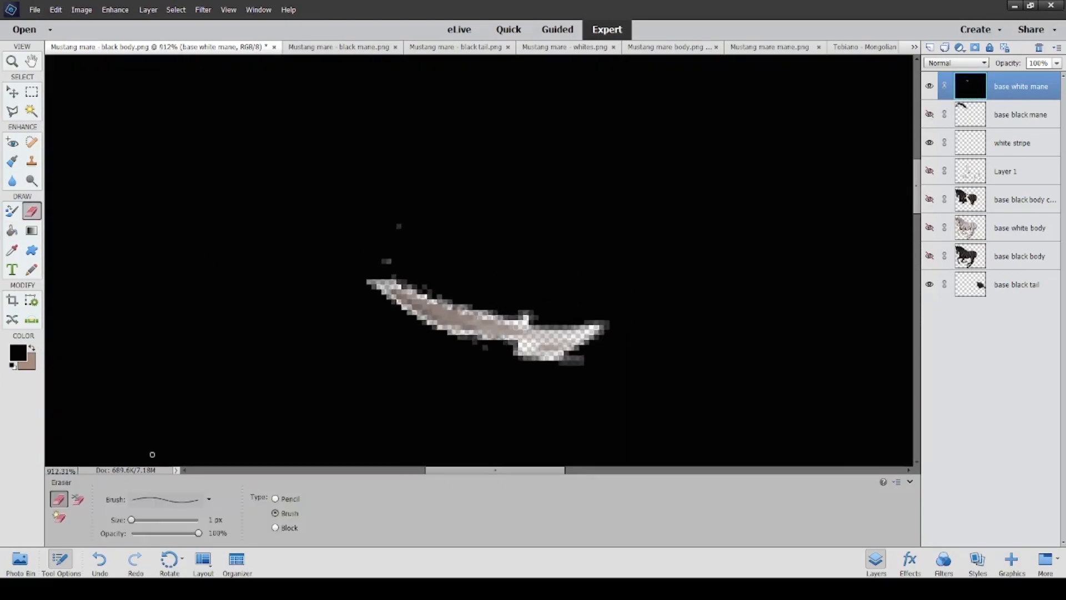
key(ctrl+z)
Step: Recheck the white mane strip against black background fills, undo them, and show the black mane and body layers
key(k)
click(221, 282)
key(ctrl+z)
click(241, 305)
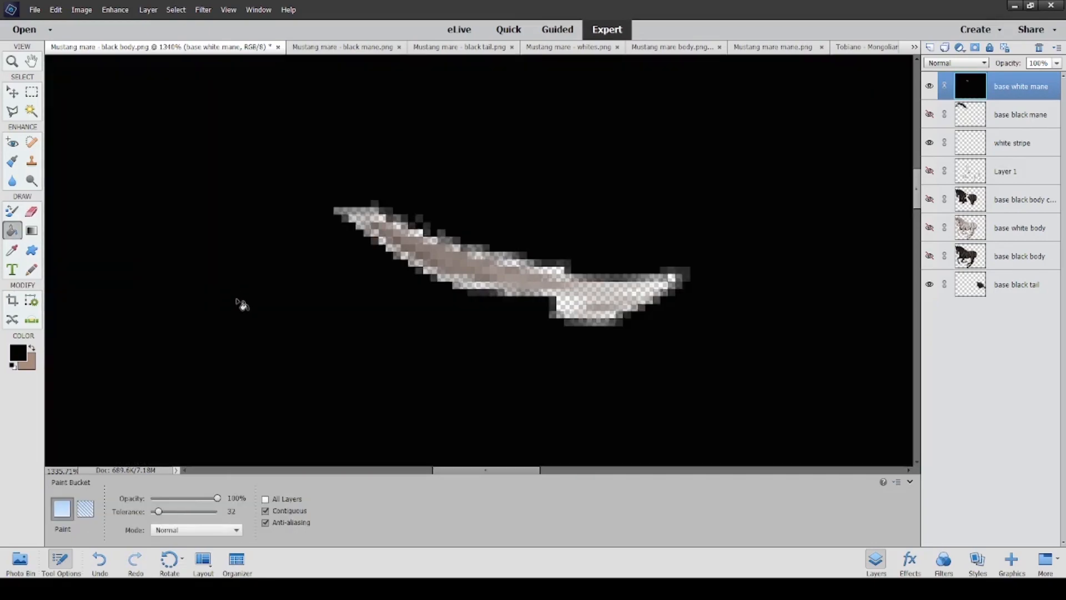
key(ctrl+z)
click(929, 115)
click(930, 200)
click(929, 229)
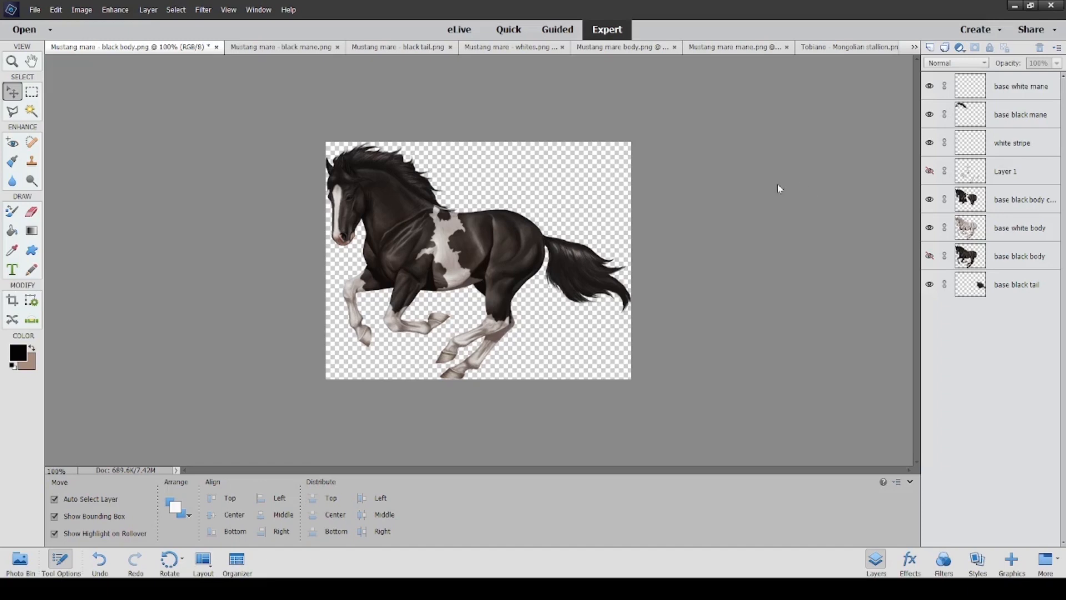
Step: Open Tobiano - Oldenburg mare 3.png and add it to the Mustang mare document as a new layer
click(25, 30)
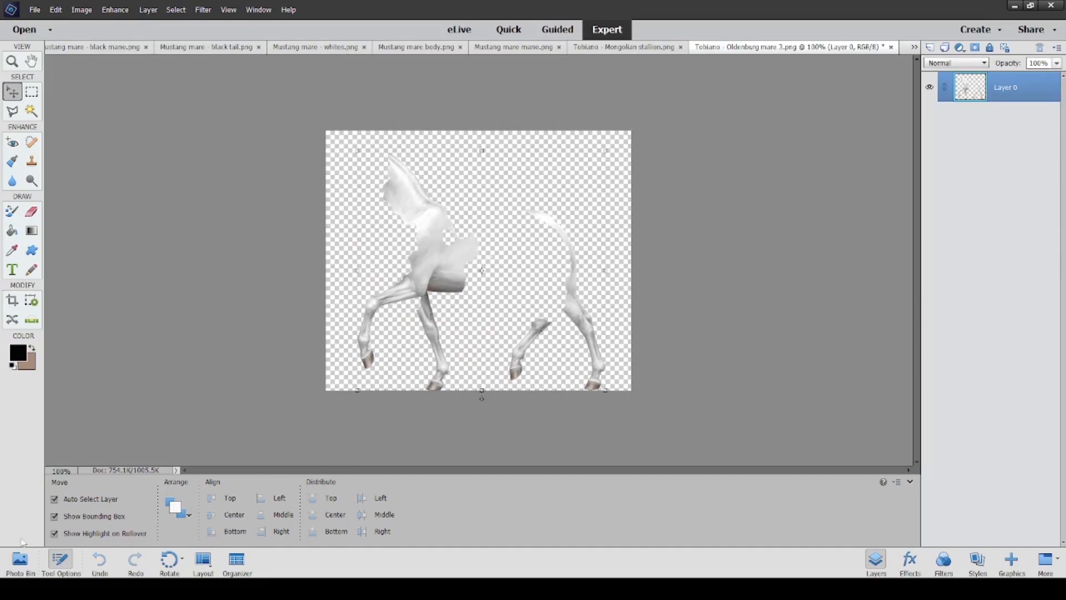
click(20, 559)
drag(427, 281, 84, 518)
Step: Rotate the Oldenburg marking by about 36°, scale it down, and position its white stripe over the mare's hindquarters
drag(605, 150, 598, 261)
drag(533, 312, 537, 253)
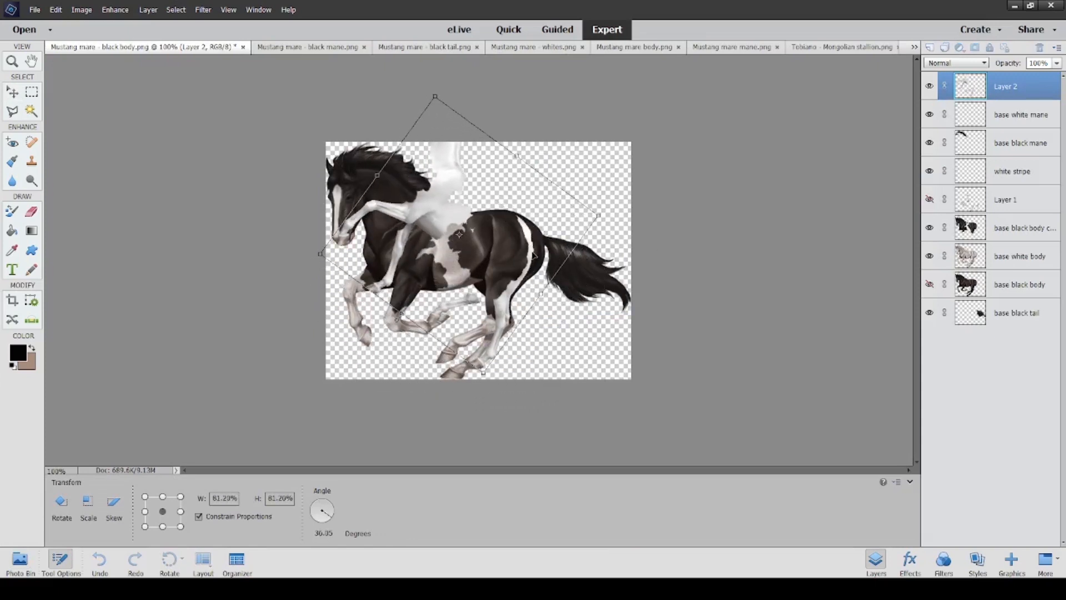
drag(377, 175, 364, 165)
drag(509, 151, 520, 136)
drag(563, 193, 557, 204)
drag(498, 126, 491, 124)
key(Return)
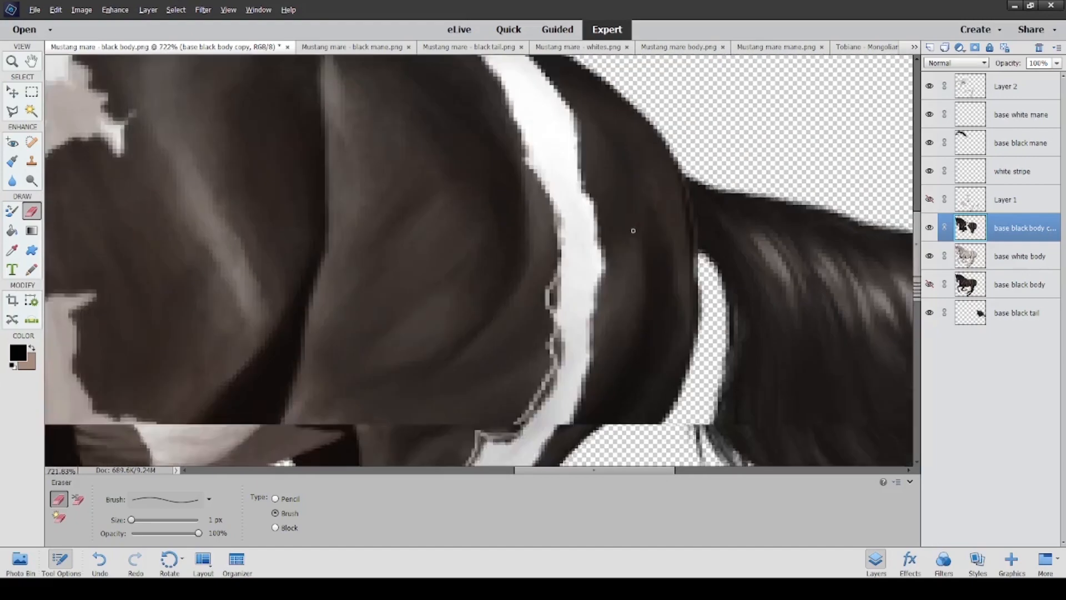
Step: Hide Layer 2 and erase the black on the base black body copy within the lower part of the outlined stripe
scroll(634, 230, up, 2)
scroll(555, 261, down, 5)
scroll(500, 278, down, 5)
click(930, 87)
scroll(517, 365, up, 5)
scroll(517, 365, up, 5)
key(bracketright)
key(bracketright)
mouse_move(389, 253)
mouse_down()
mouse_move(498, 219)
mouse_move(606, 119)
mouse_up()
drag(674, 214, 639, 411)
Step: Erase the remaining black inside the outlined stripe up the hindquarters to the croup on the base black body copy
scroll(638, 333, down, 3)
scroll(638, 278, up, 5)
mouse_move(673, 291)
mouse_down()
mouse_move(719, 196)
mouse_move(774, 138)
mouse_up()
drag(604, 247, 640, 166)
scroll(645, 167, up, 2)
drag(652, 222, 773, 192)
drag(755, 266, 866, 81)
drag(759, 233, 880, 66)
drag(772, 194, 830, 66)
scroll(710, 389, up, 5)
scroll(710, 389, right, 5)
mouse_move(655, 191)
mouse_down()
mouse_move(642, 290)
mouse_move(607, 281)
mouse_move(628, 200)
mouse_up()
scroll(628, 200, up, 5)
mouse_move(669, 422)
mouse_down()
mouse_move(639, 378)
mouse_move(631, 264)
mouse_move(564, 222)
mouse_move(533, 116)
mouse_move(561, 78)
mouse_up()
scroll(561, 78, up, 5)
mouse_move(439, 188)
mouse_down()
mouse_move(483, 209)
mouse_move(505, 290)
mouse_up()
Step: Enlarge the eraser to clear the remaining black from the hind leg marking, and review the horse at 100% zoom
scroll(513, 300, down, 4)
drag(533, 471, 512, 471)
key(bracketright)
key(bracketright)
key(bracketright)
key(bracketright)
key(bracketright)
key(bracketright)
key(bracketright)
key(bracketright)
mouse_move(616, 125)
mouse_down()
mouse_move(540, 214)
mouse_move(478, 383)
mouse_up()
drag(75, 471, 29, 484)
text(100)
key(Return)
Step: Hide the base white body layer and test-fill the base black body copy's background with black, undoing the fill
scroll(500, 347, up, 10)
key(bracketleft)
key(bracketleft)
key(bracketleft)
key(bracketleft)
key(bracketleft)
key(bracketleft)
key(bracketleft)
click(930, 256)
key(k)
click(321, 366)
key(ctrl+z)
key(e)
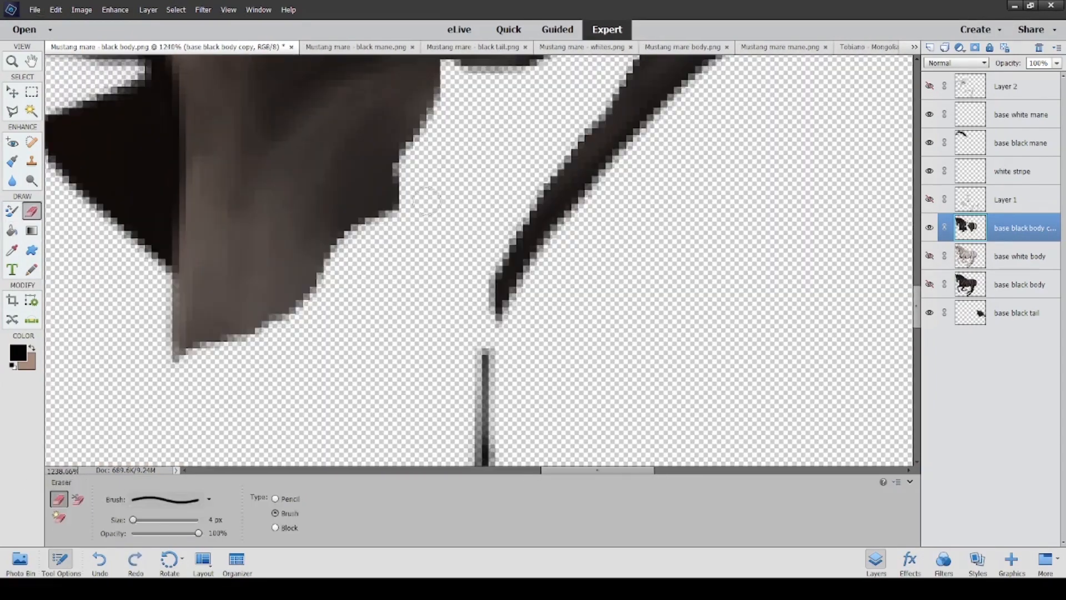
Step: Repeat the black test fill around the hind leg, undo it, and erase leftover pixels with a 4 px eraser
click(13, 231)
click(360, 258)
scroll(359, 258, up, 4)
key(ctrl+z)
click(32, 211)
drag(495, 266, 543, 200)
Step: Test-fill the hindquarter stripe with black, undo it, and show the base white body layer at 100% zoom
scroll(519, 236, up, 5)
scroll(535, 252, up, 4)
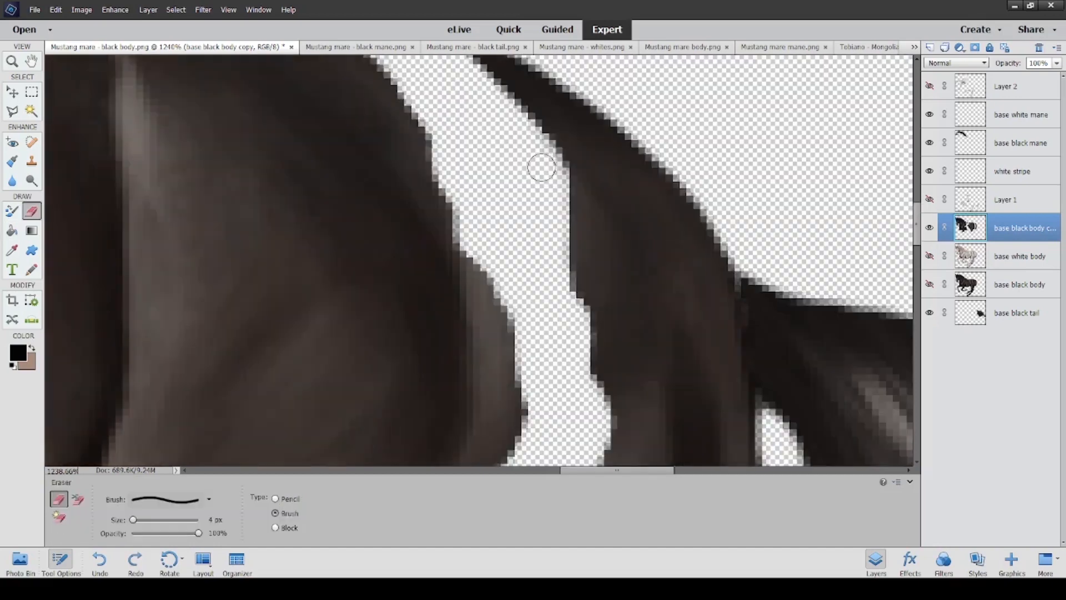
scroll(535, 253, up, 3)
click(12, 230)
click(511, 309)
key(ctrl+z)
drag(76, 471, 28, 484)
text(100)
key(Return)
click(930, 256)
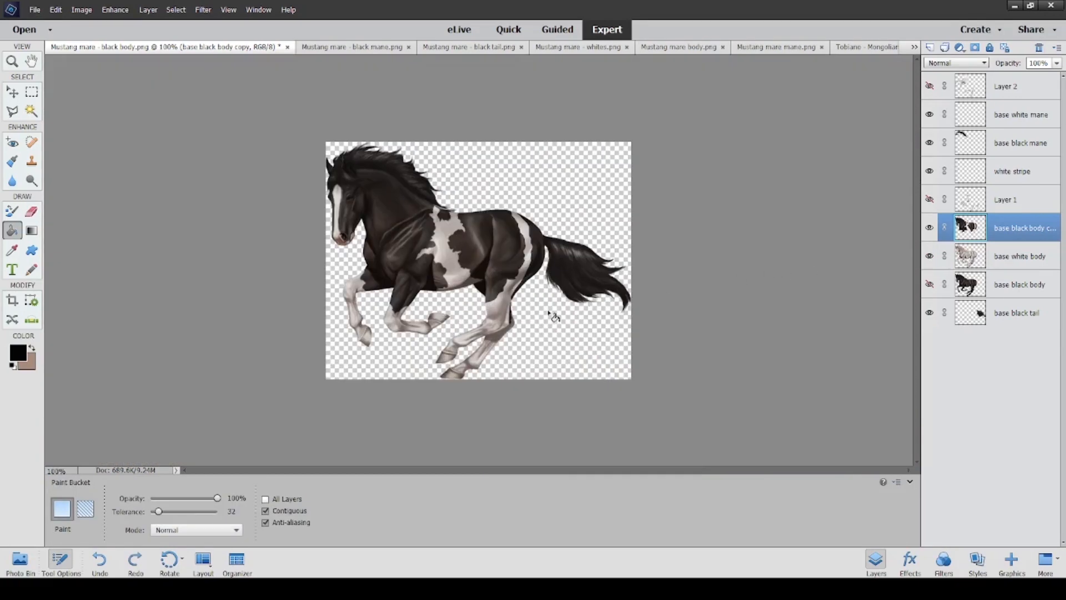
Step: Blur the edges of the hindquarter stripe on the base black body copy with a 12 px brush at 27% strength
scroll(528, 305, up, 4)
key(alt)
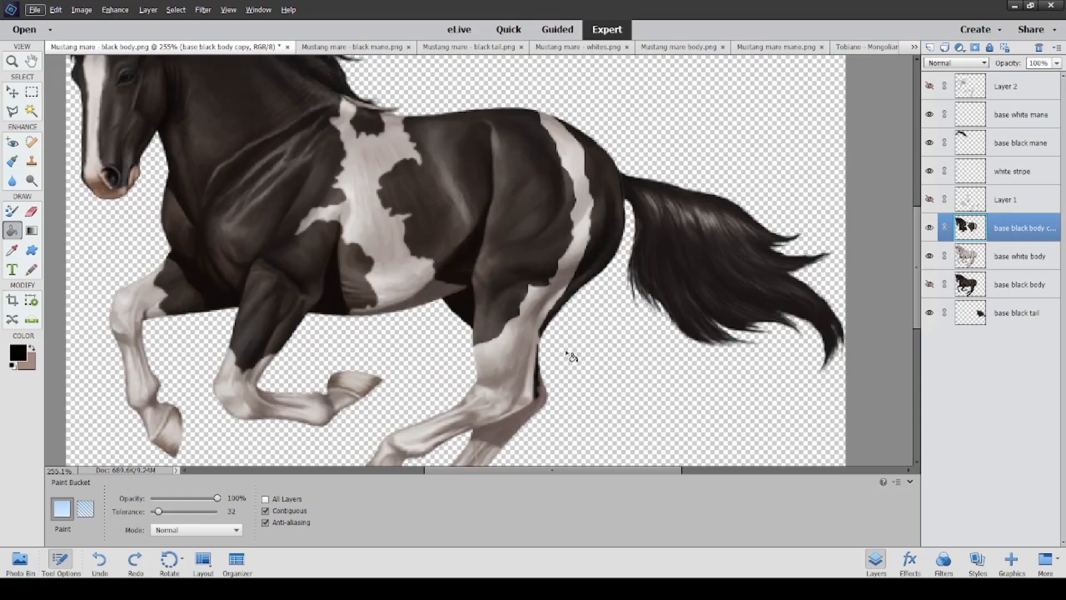
scroll(571, 356, up, 4)
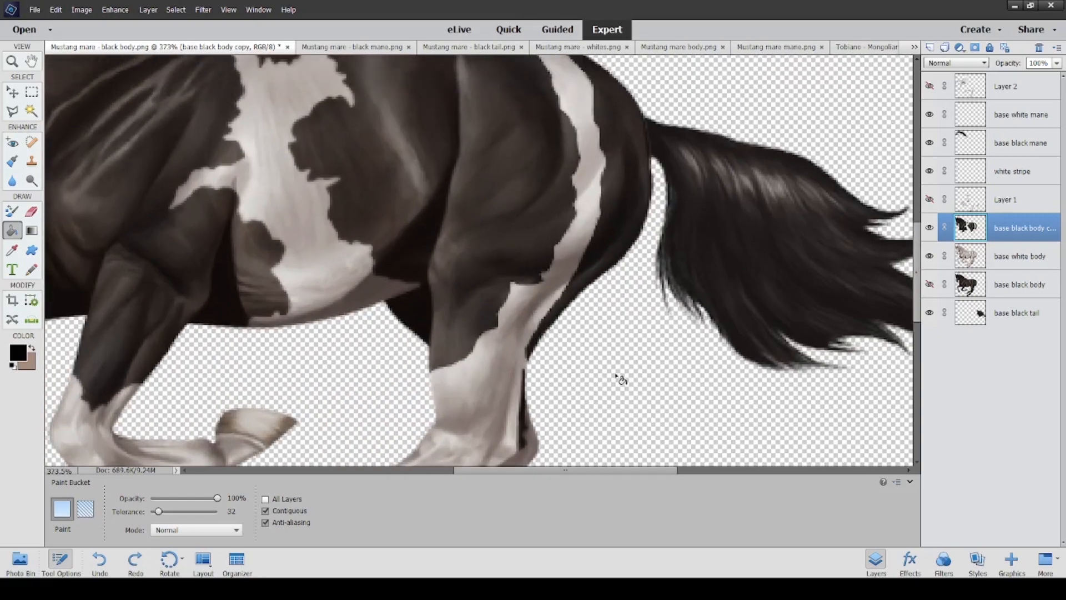
click(13, 182)
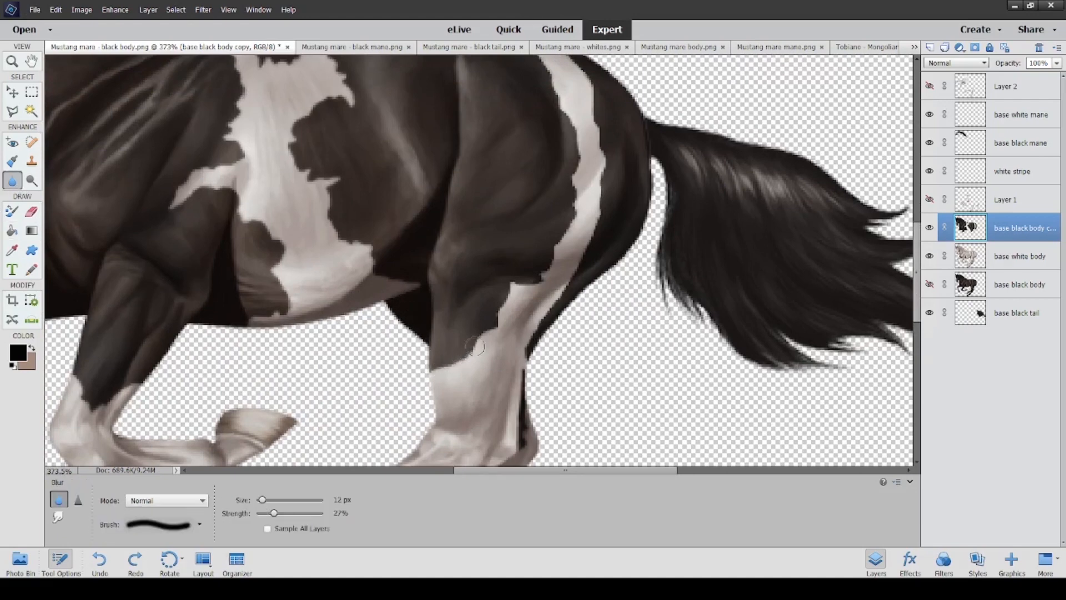
mouse_move(508, 291)
mouse_down()
mouse_move(548, 274)
mouse_move(575, 216)
mouse_move(576, 140)
mouse_up()
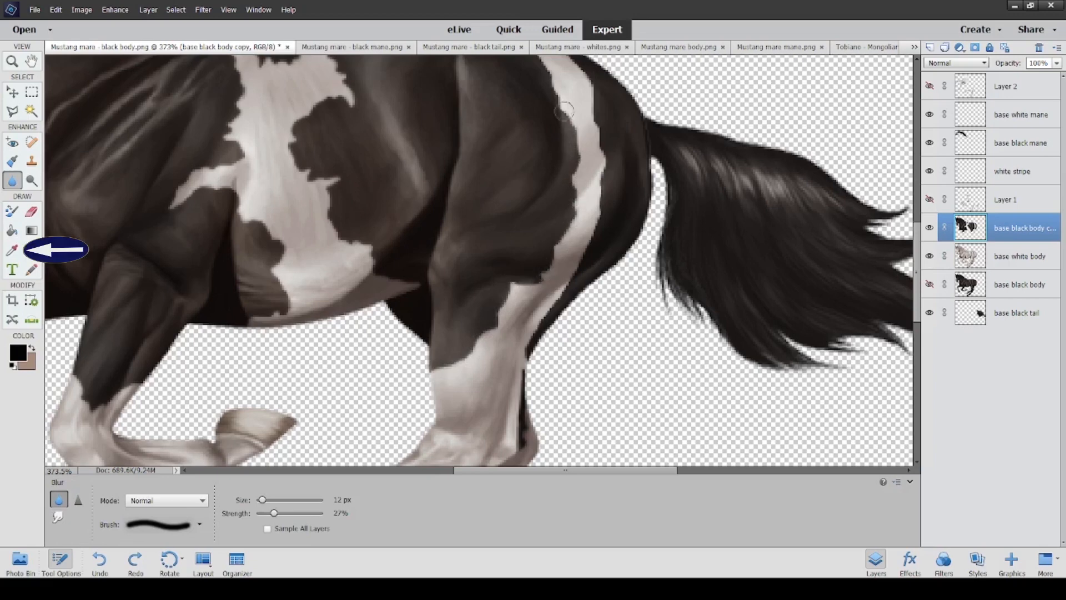
scroll(544, 119, up, 3)
drag(547, 193, 525, 127)
scroll(551, 372, down, 1)
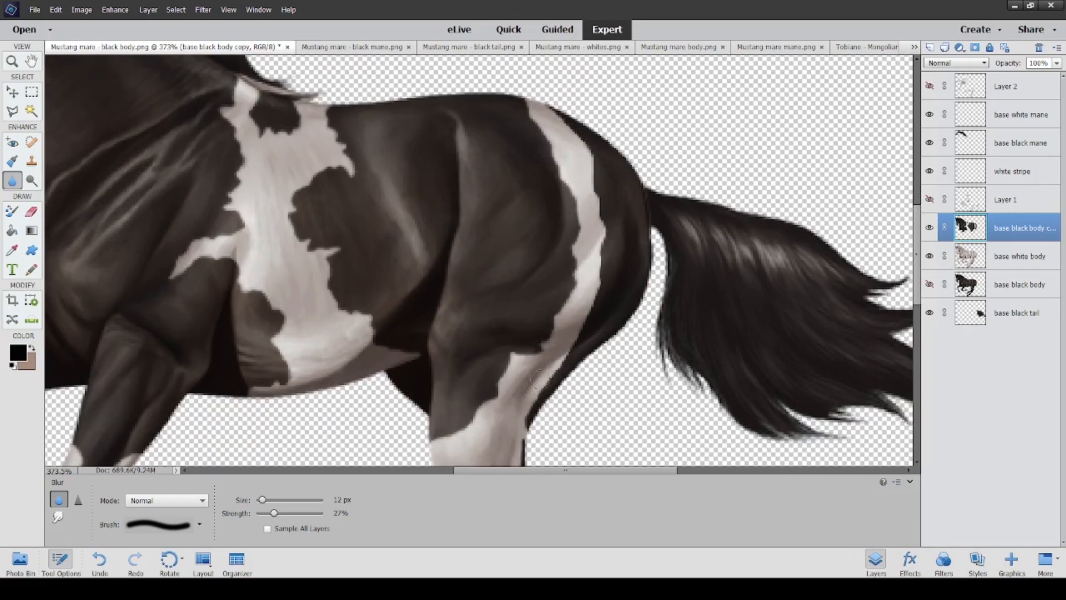
mouse_move(577, 325)
mouse_down()
mouse_move(594, 302)
mouse_move(605, 220)
mouse_move(592, 143)
mouse_move(550, 101)
mouse_up()
scroll(619, 369, down, 5)
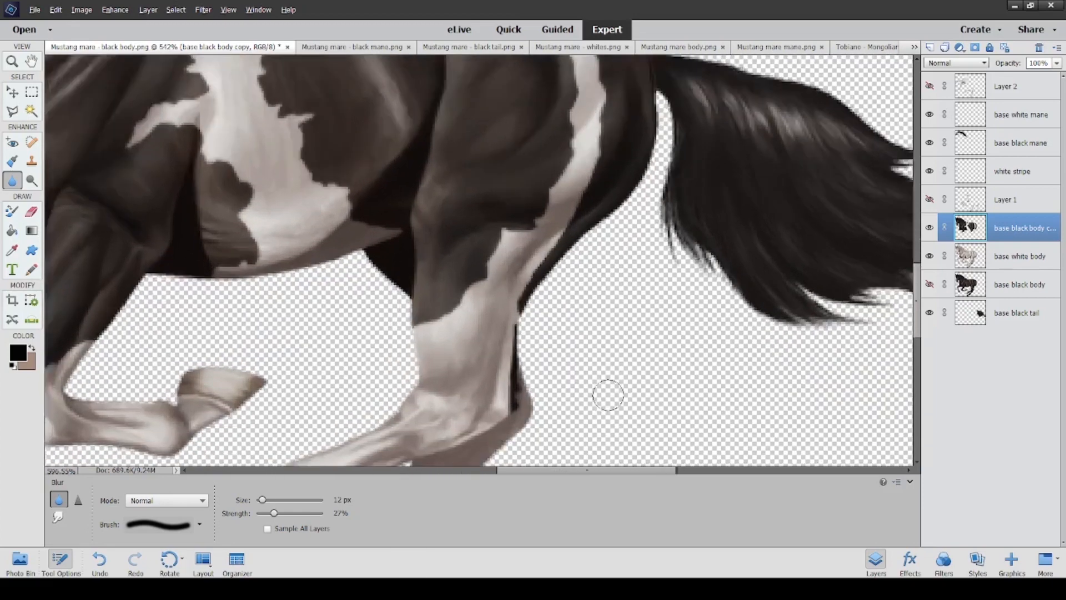
Step: Sample the dark coat colour, paint over the gap in the hind leg's black rear edge with a 1 px brush, and review at 100% zoom
scroll(607, 392, up, 4)
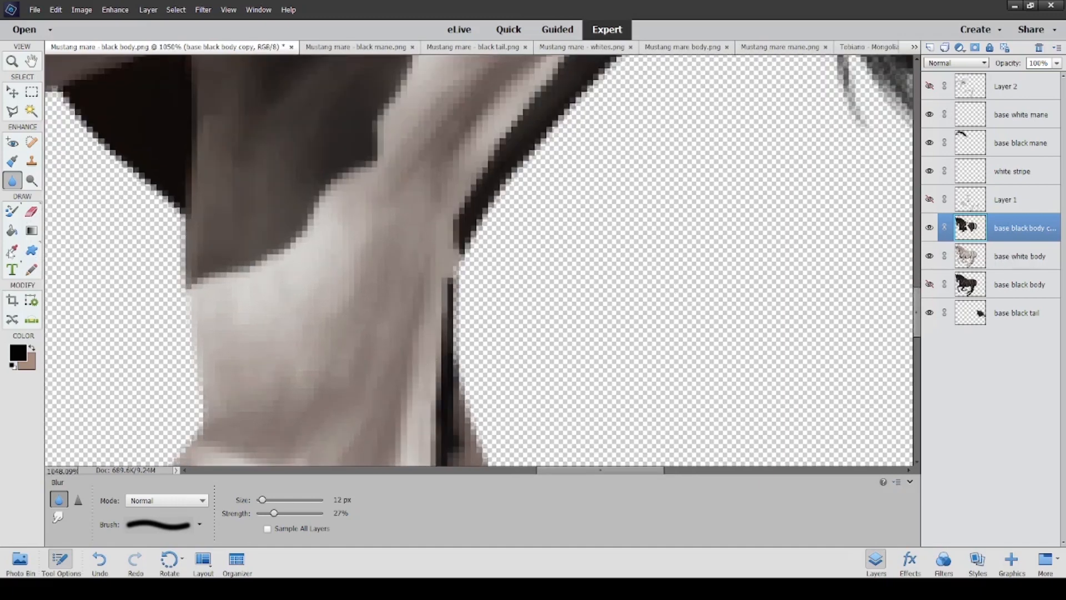
click(11, 252)
scroll(335, 233, up, 1)
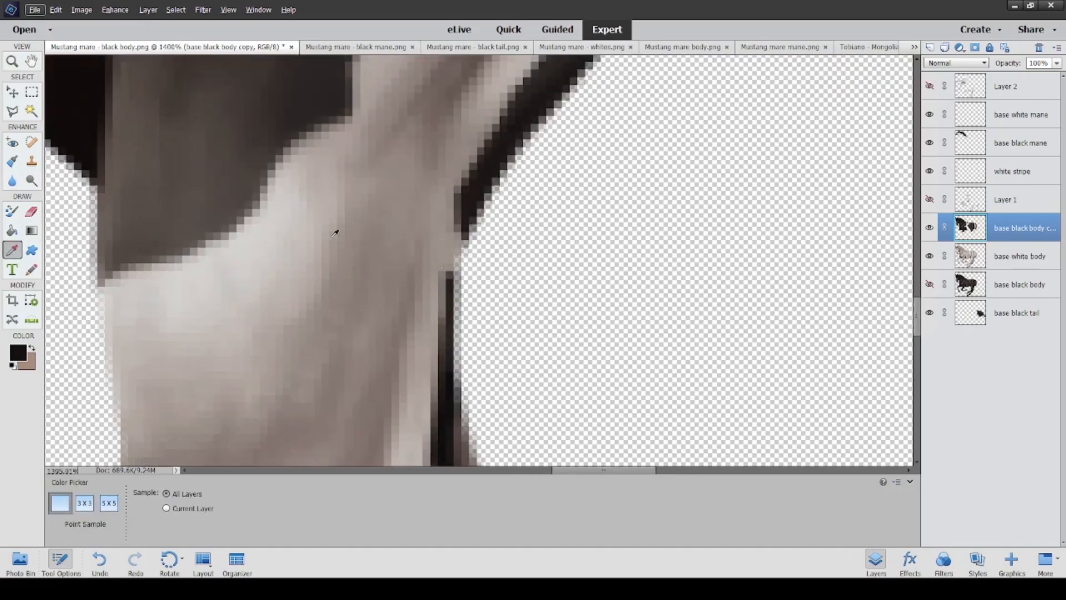
click(14, 216)
click(59, 500)
scroll(472, 294, up, 1)
scroll(475, 289, up, 2)
mouse_move(459, 240)
mouse_down()
mouse_move(433, 375)
mouse_move(462, 210)
mouse_move(433, 332)
mouse_move(439, 440)
mouse_up()
click(68, 470)
text(100)
key(Return)
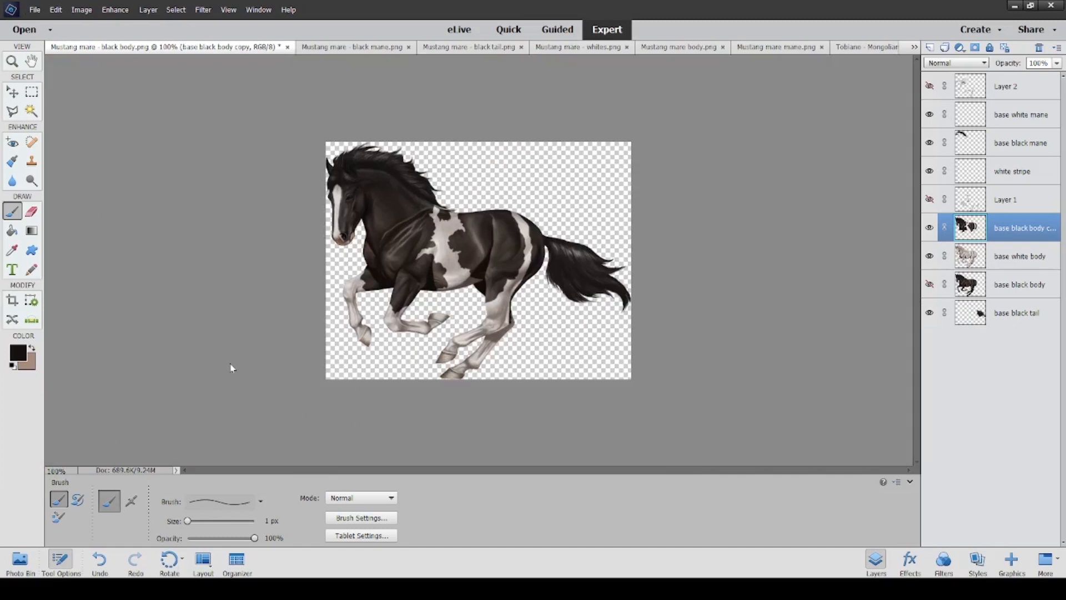